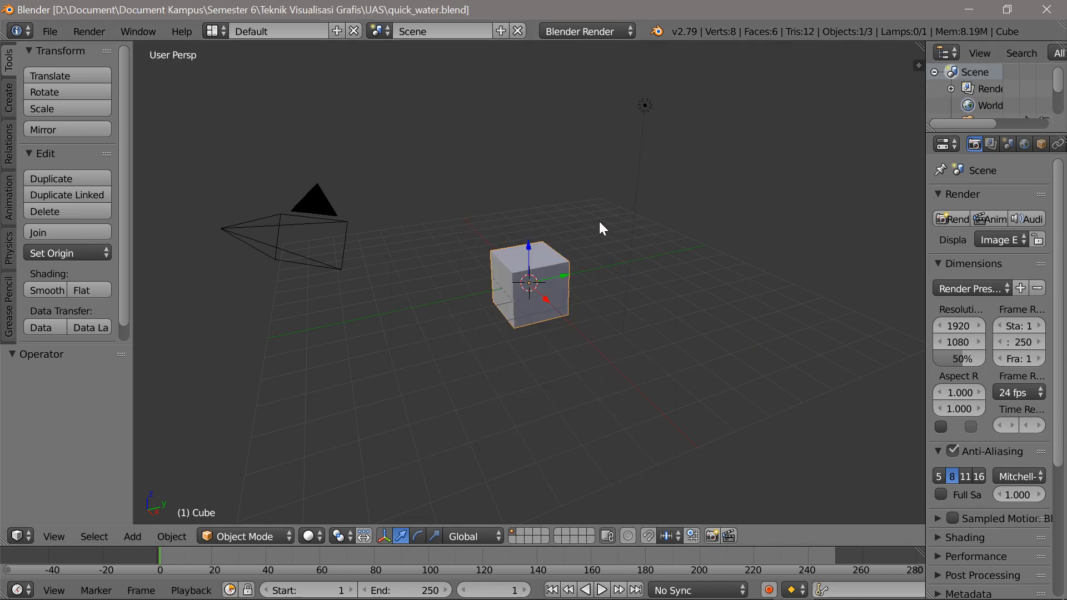
Switch the scene's render engine to Cycles Render.
click(598, 32)
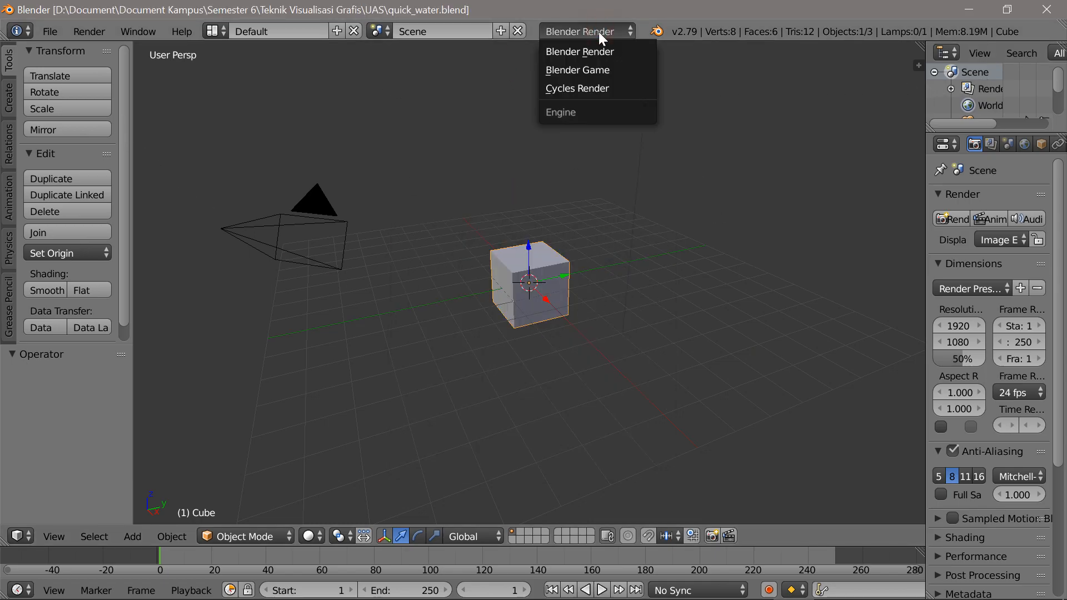
click(584, 88)
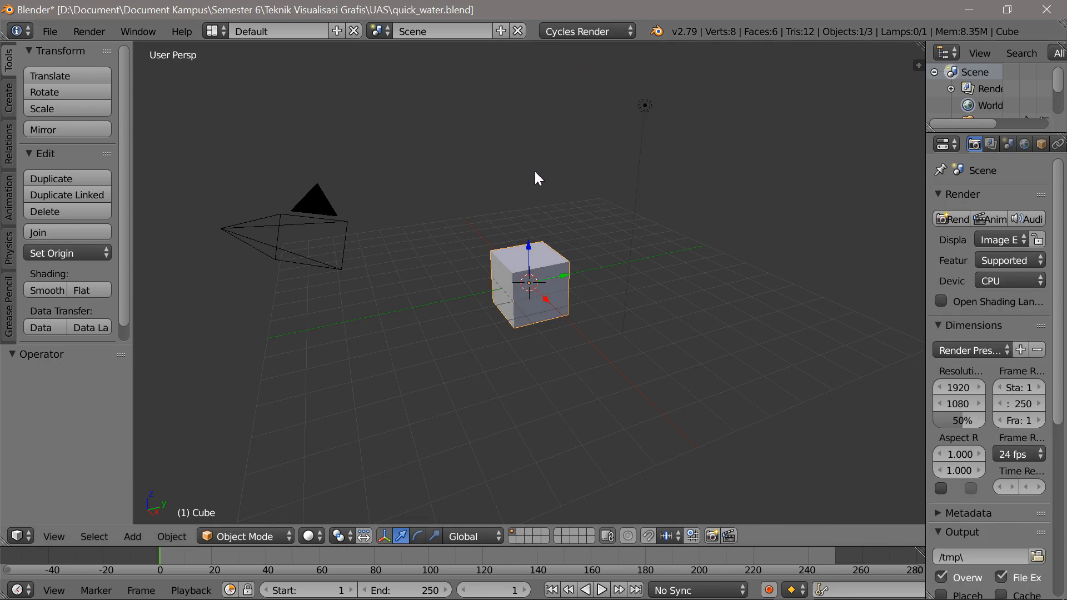
Scale the cube by about 7.016 in X and Y only, keeping its height, to make a wide slab.
key(s)
key(shift+z)
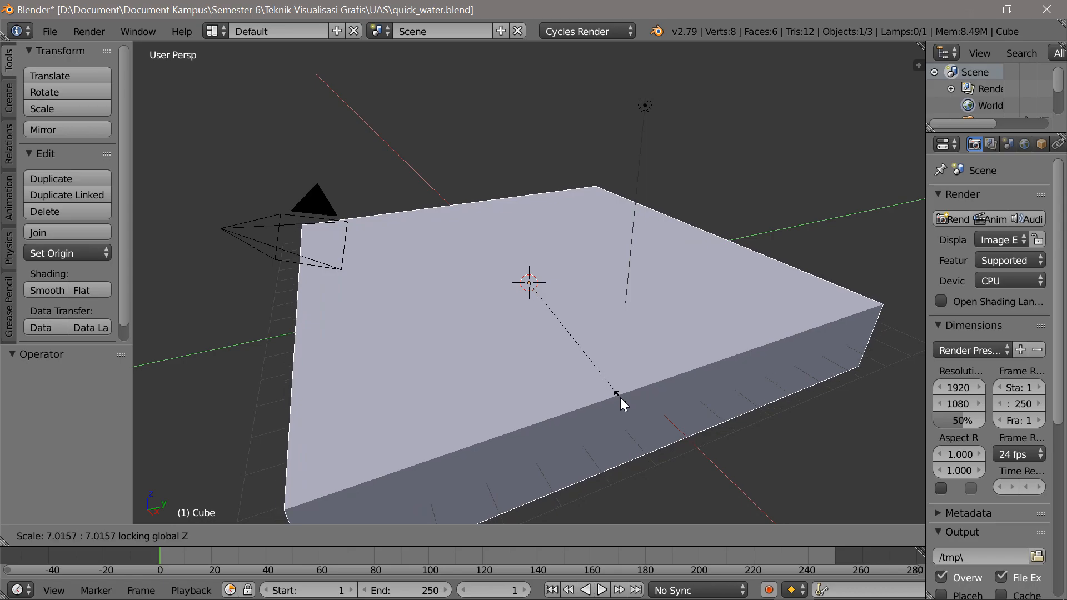
click(620, 398)
scroll(610, 375, down, 4)
scroll(610, 375, up, 1)
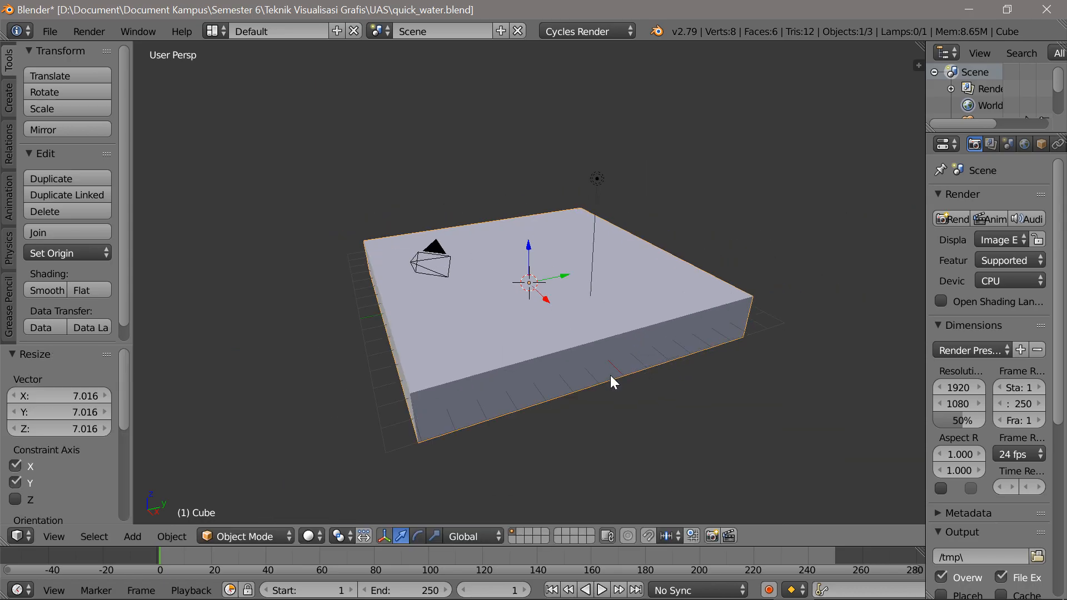
Delete the top face of the slab in Edit Mode to leave an open box, and return to Object Mode.
key(Tab)
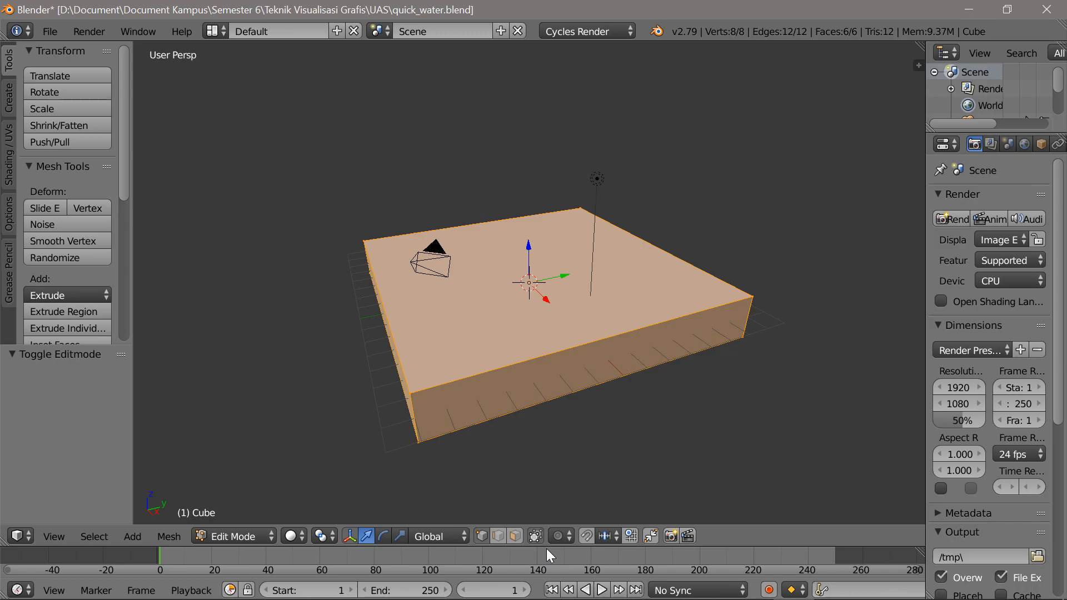
right_click(485, 312)
key(x)
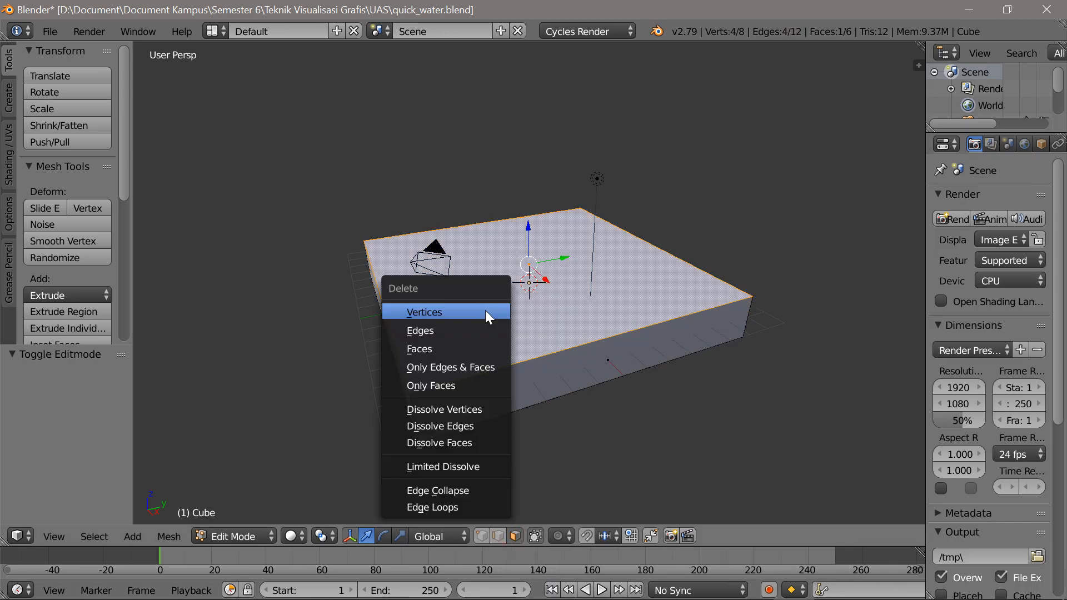
click(465, 348)
key(Tab)
Add a Solidify modifier to the open box with a thickness of 0.065.
drag(925, 388, 748, 410)
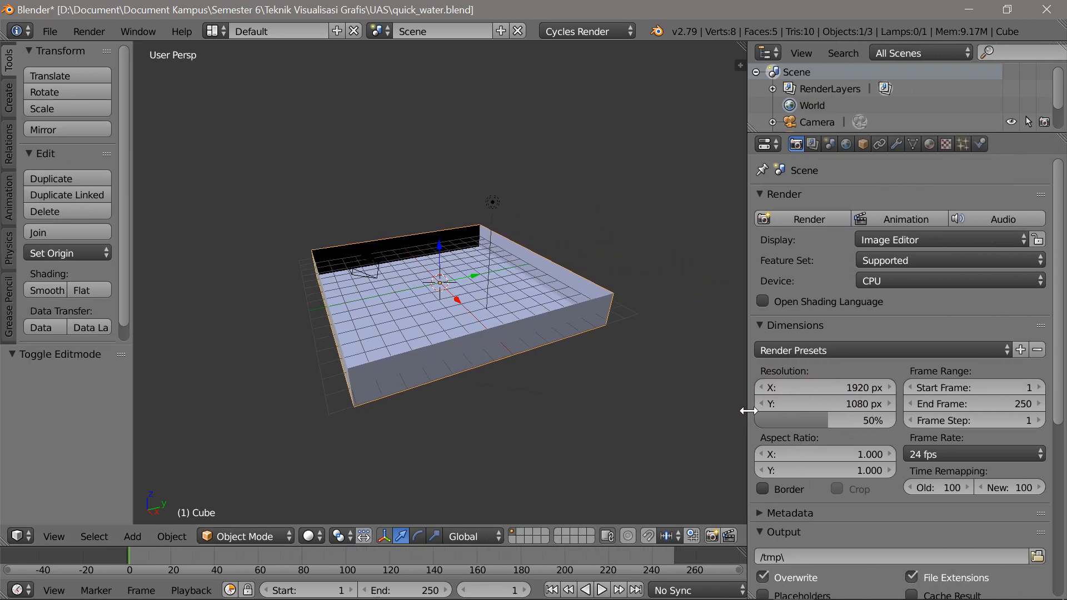
click(901, 148)
click(858, 199)
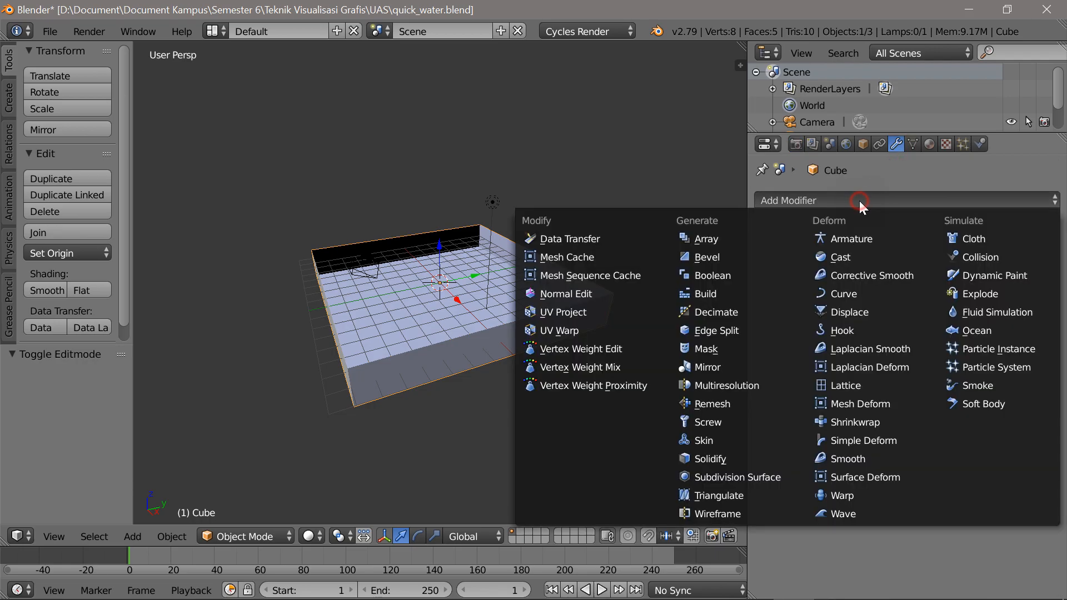
click(729, 451)
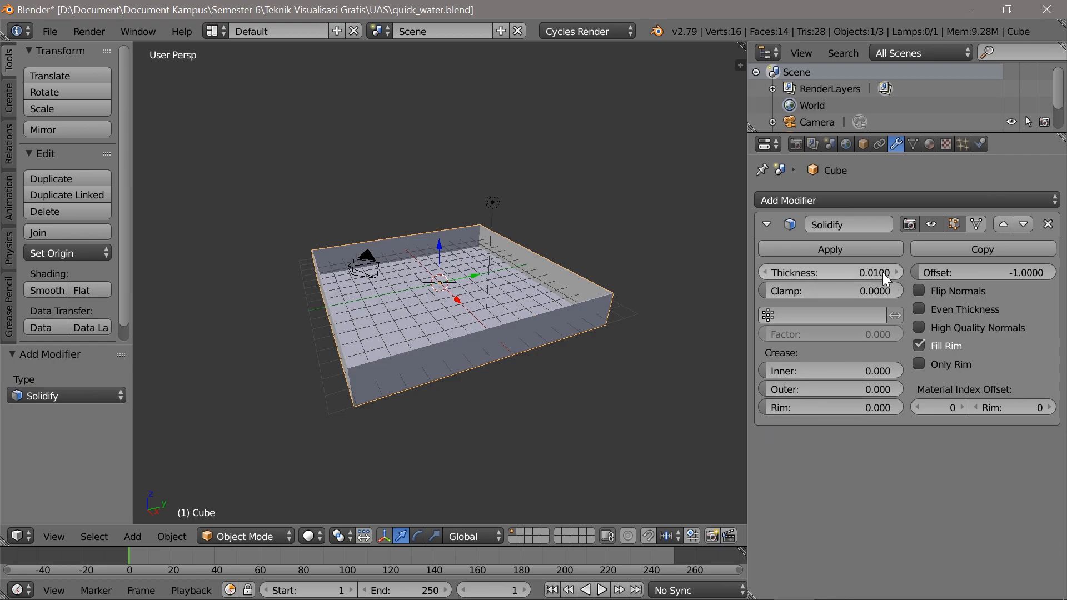
click(838, 275)
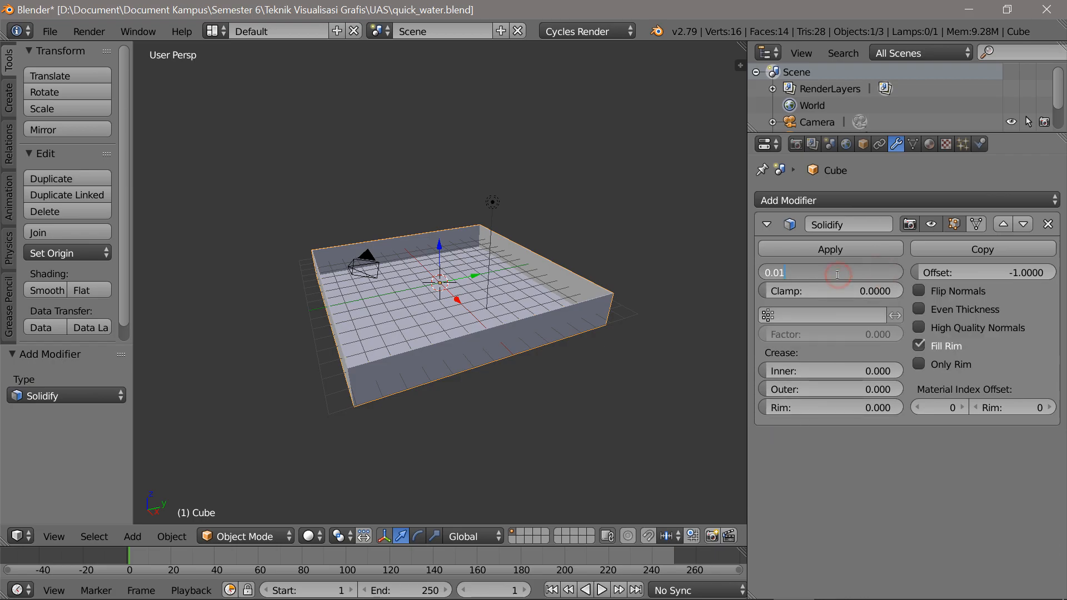
key(BackSpace)
text(650)
key(Return)
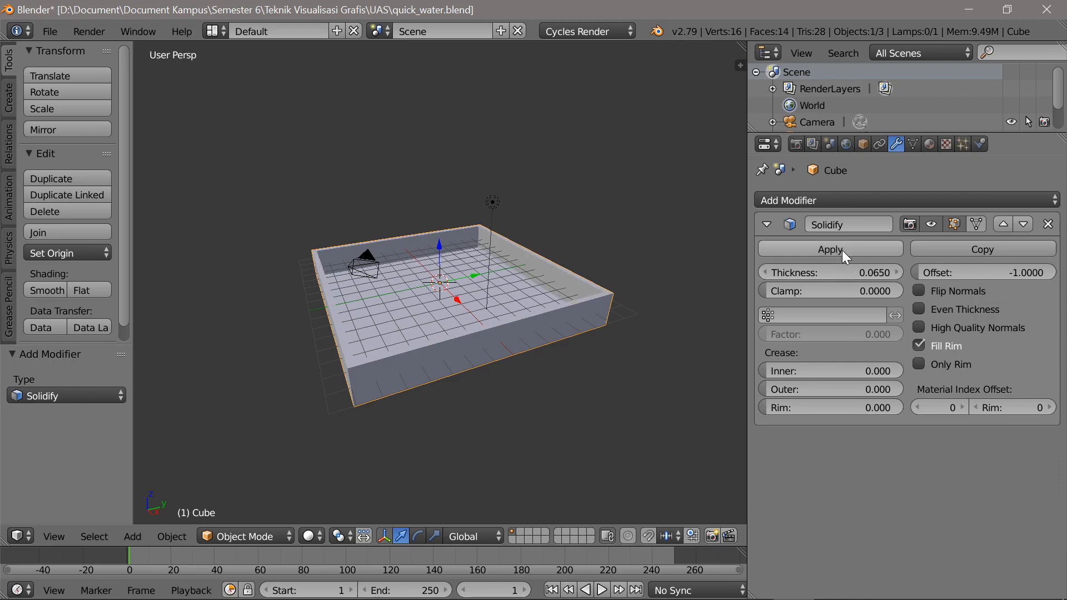
Apply the Solidify modifier to the box and save the file.
click(842, 250)
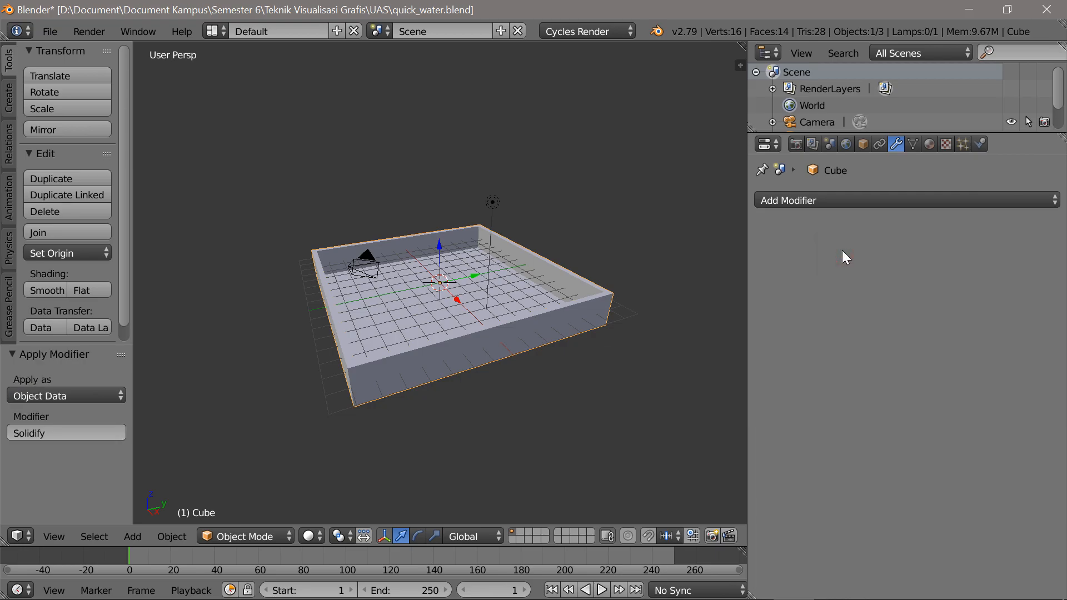
key(ctrl+s)
drag(746, 331, 823, 344)
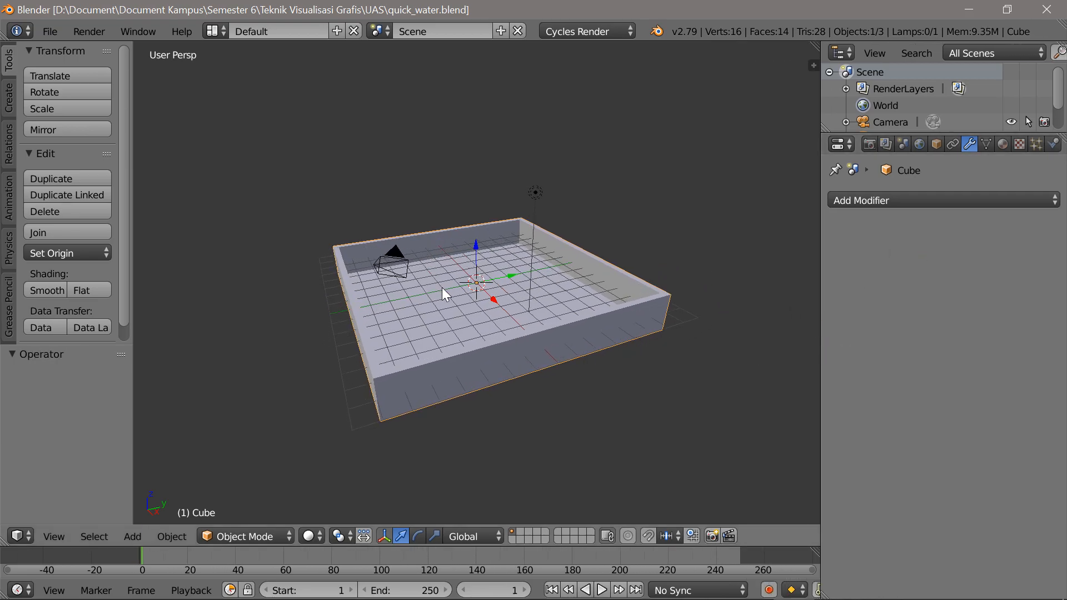
Add a mesh circle at the scene centre and rotate it 90° about the X axis so it stands upright.
key(shift+a)
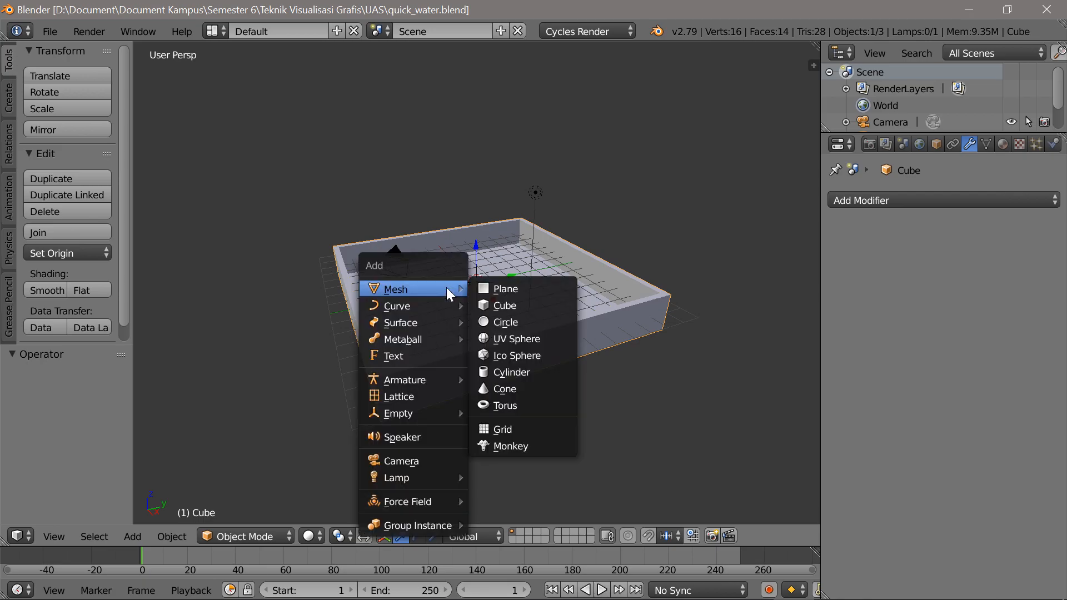
click(511, 321)
scroll(512, 316, up, 5)
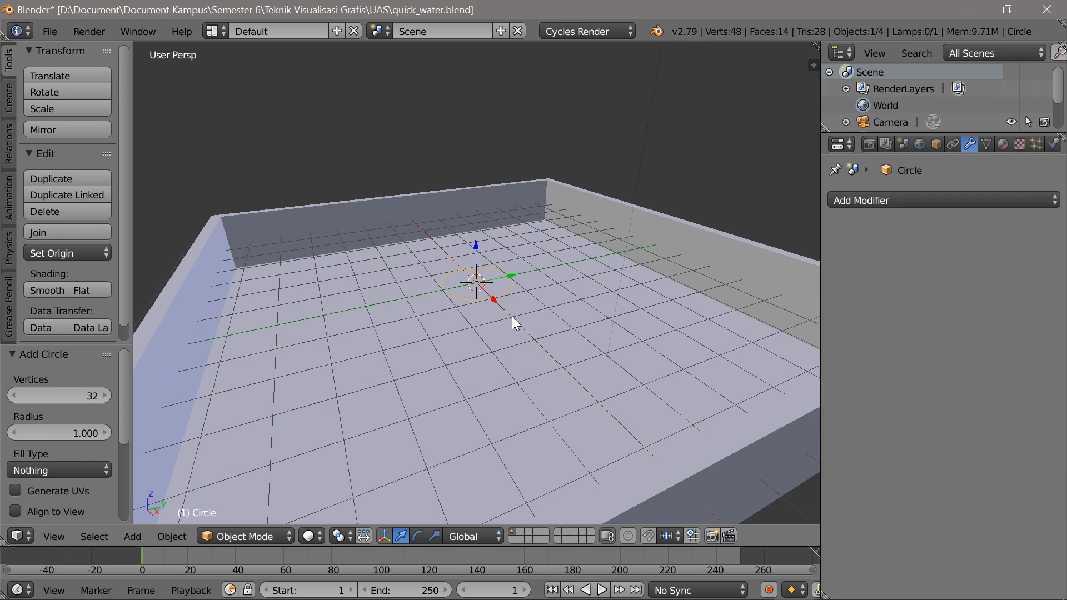
scroll(512, 316, down, 5)
key(r)
key(x)
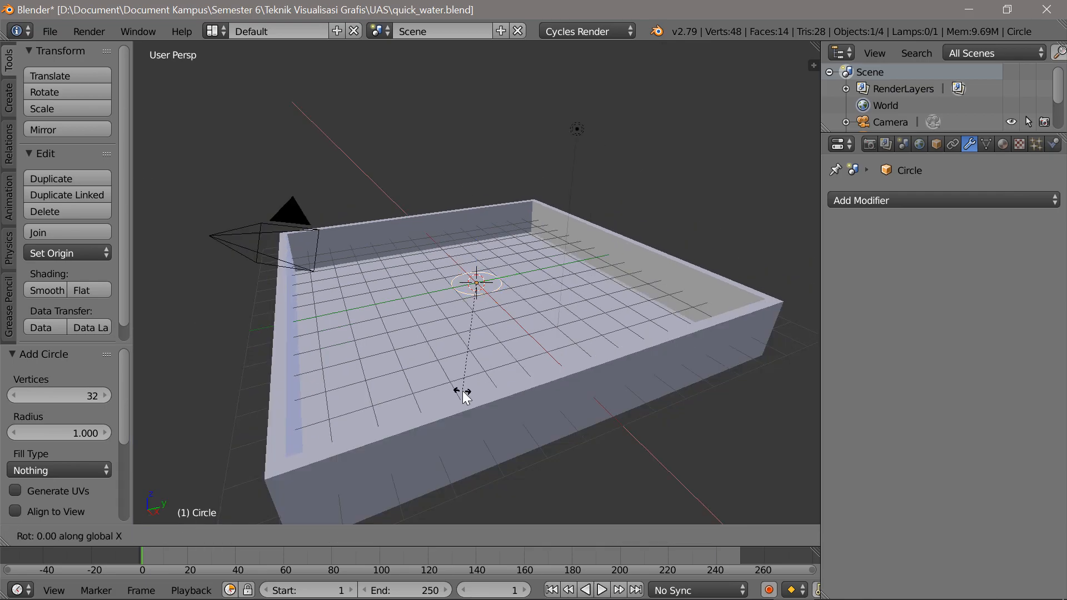
text(90)
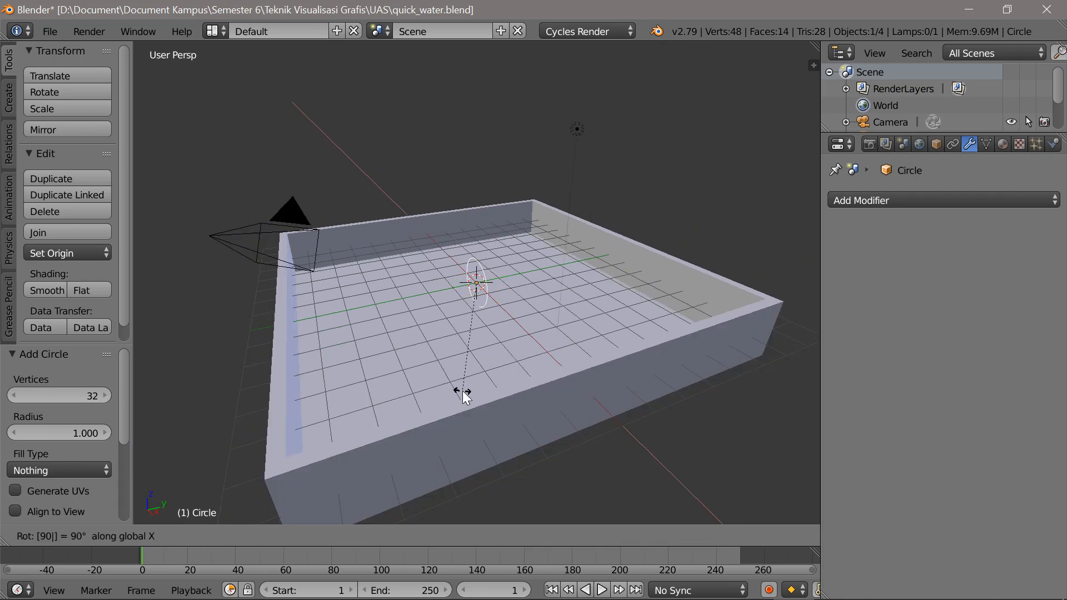
key(Return)
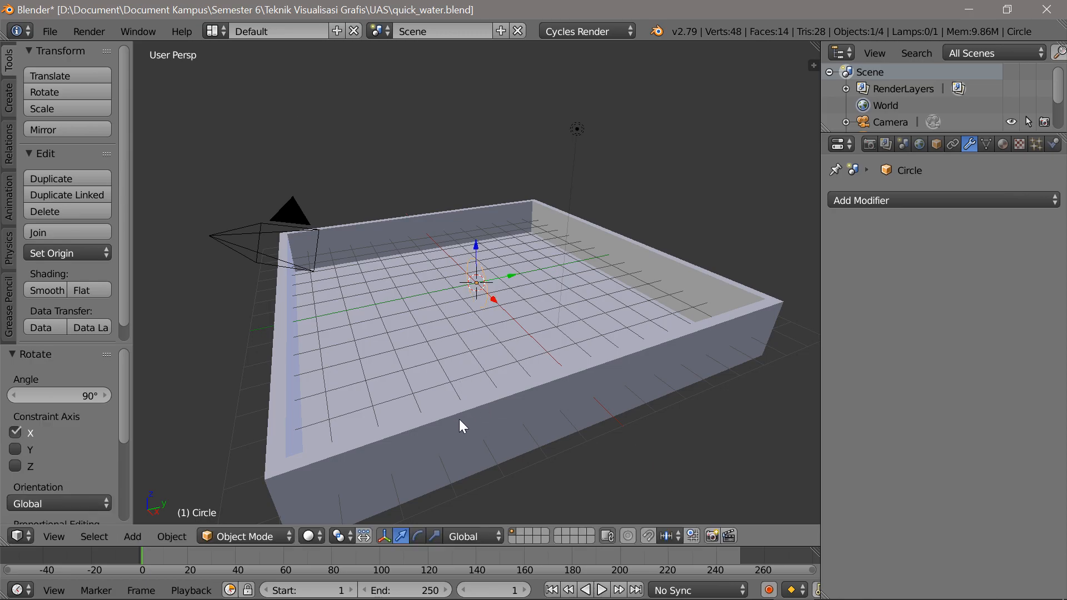
Move the circle about -6.835 along Y to the box wall and raise it about 4.747 along Z.
key(g)
key(y)
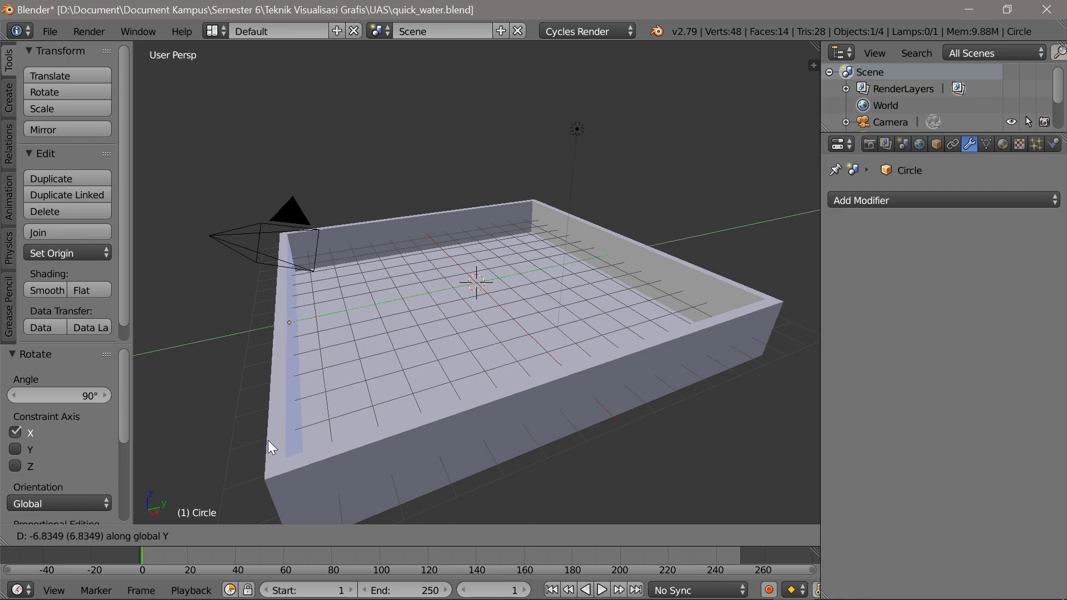
click(268, 440)
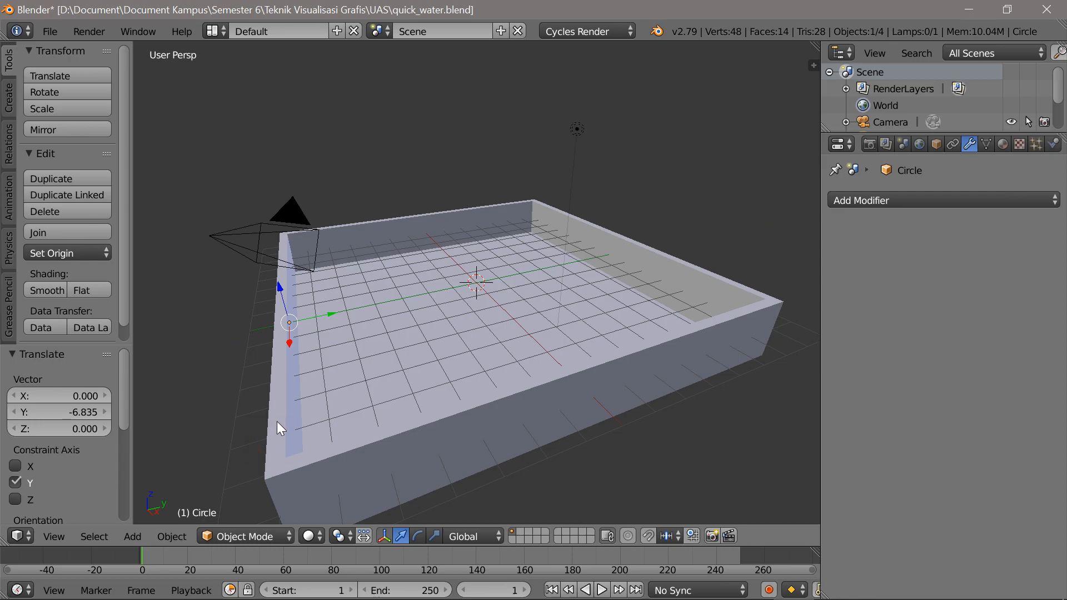
key(g)
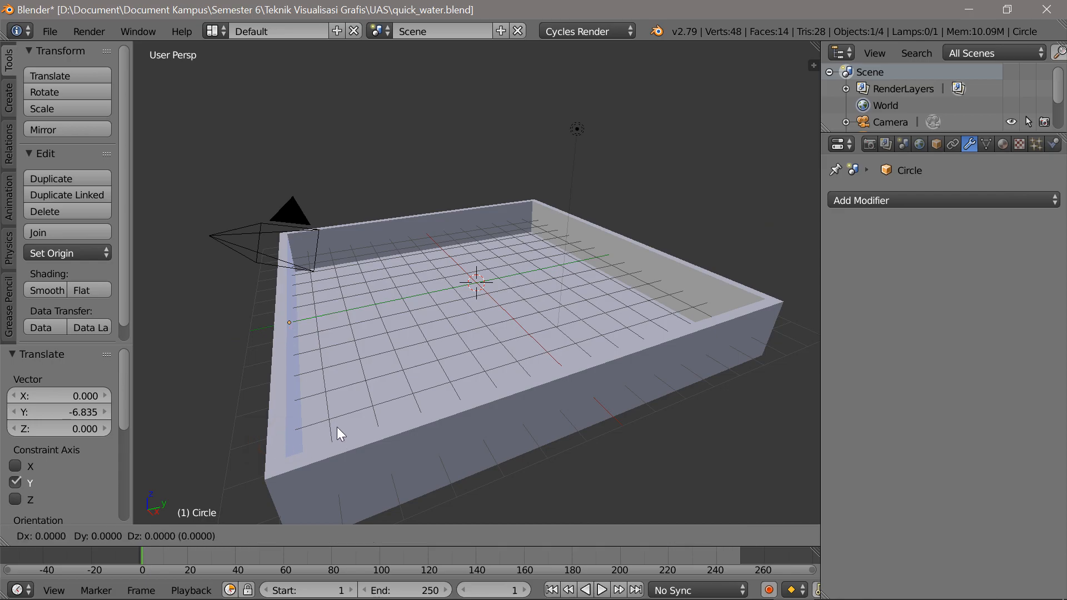
key(z)
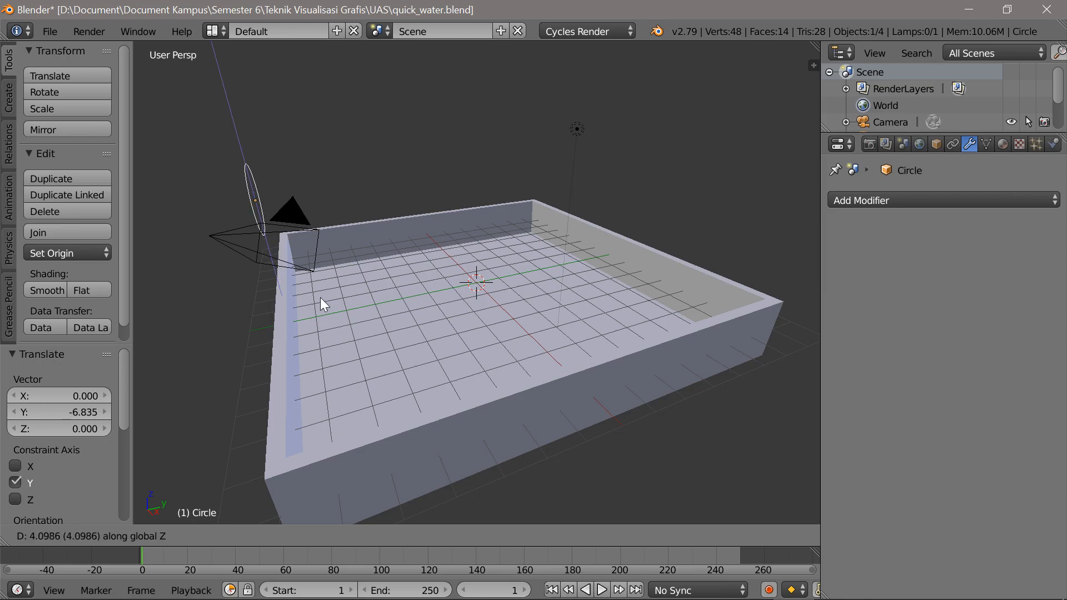
click(320, 279)
Raise the circle about 0.933 more along Z and scale it down to about 0.856.
middle_drag(389, 305, 310, 301)
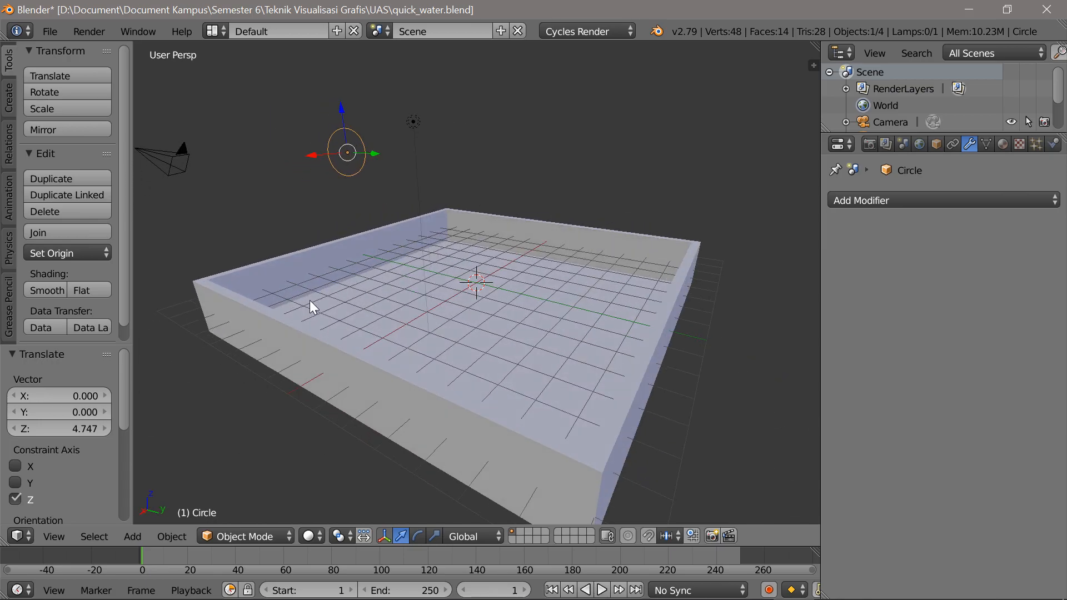
key(g)
key(z)
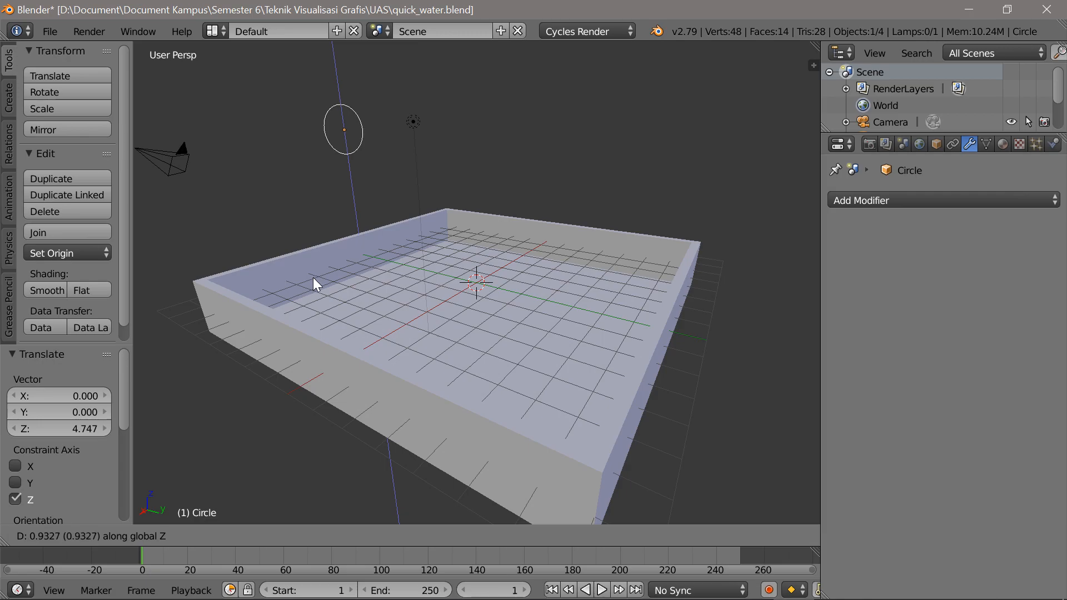
click(313, 278)
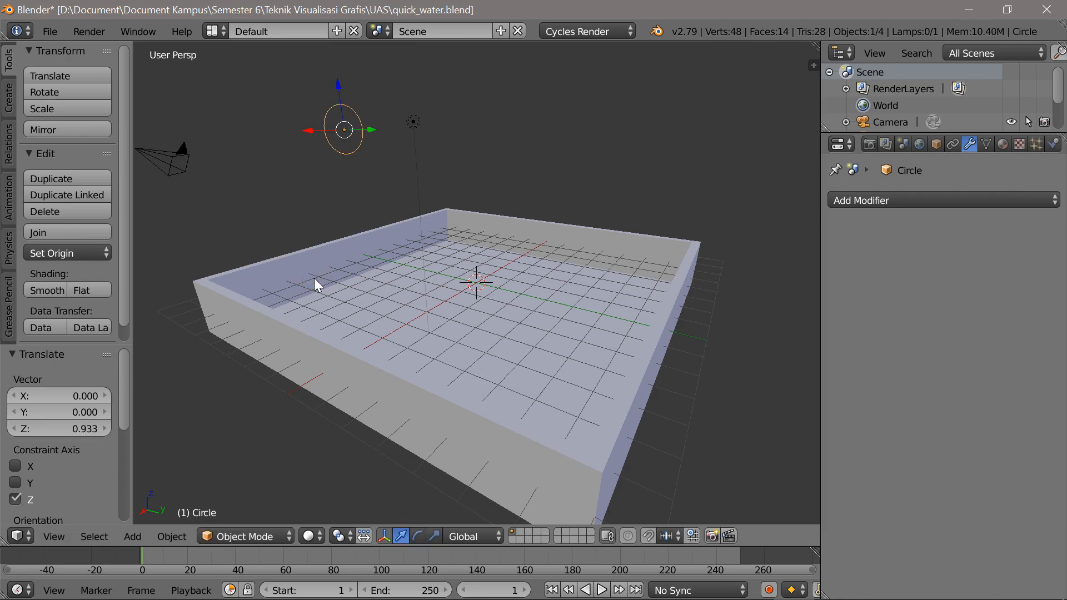
key(s)
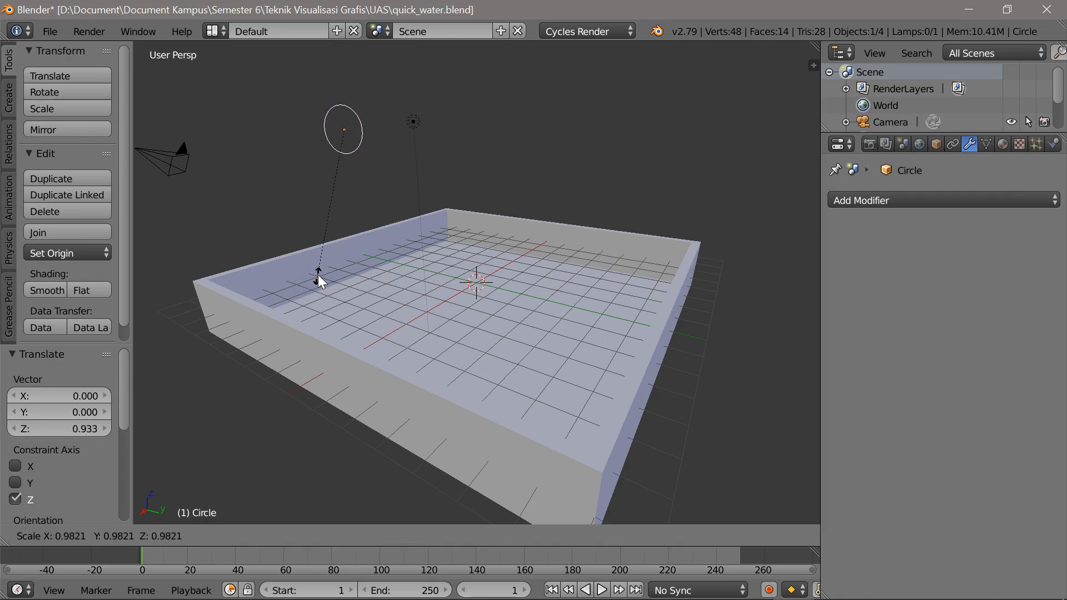
click(327, 259)
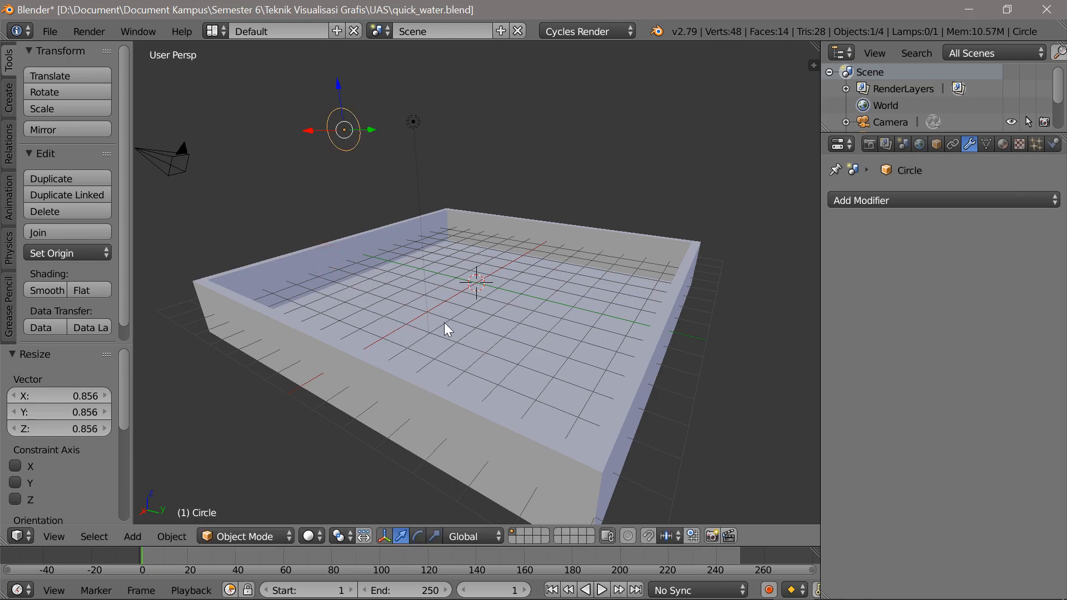
Fill the circle with a face using vertex selection in Edit Mode, and return to Object Mode.
middle_drag(445, 328, 419, 222)
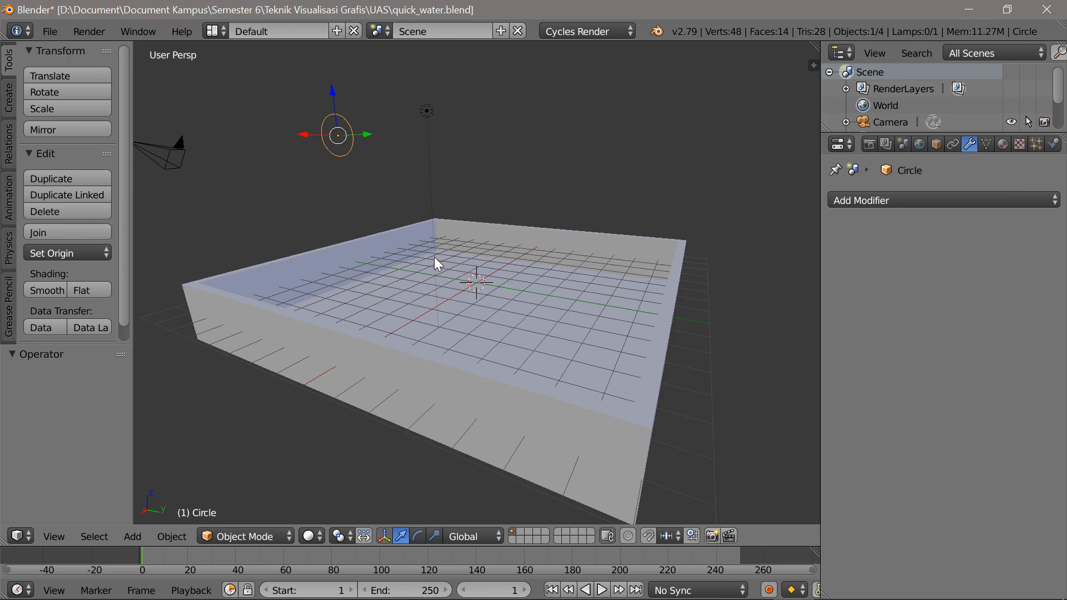
key(Tab)
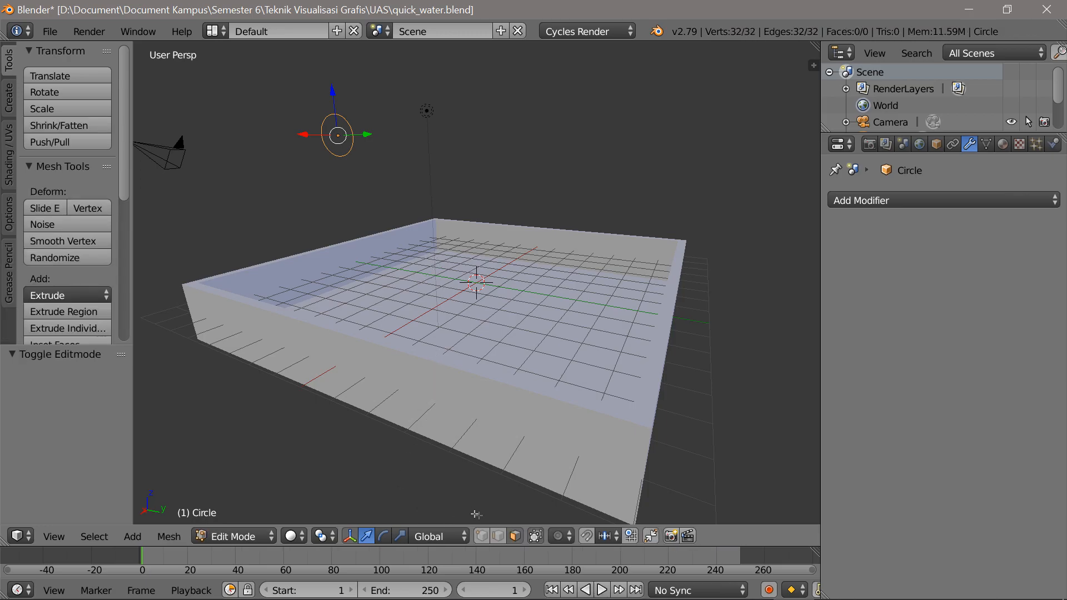
click(480, 536)
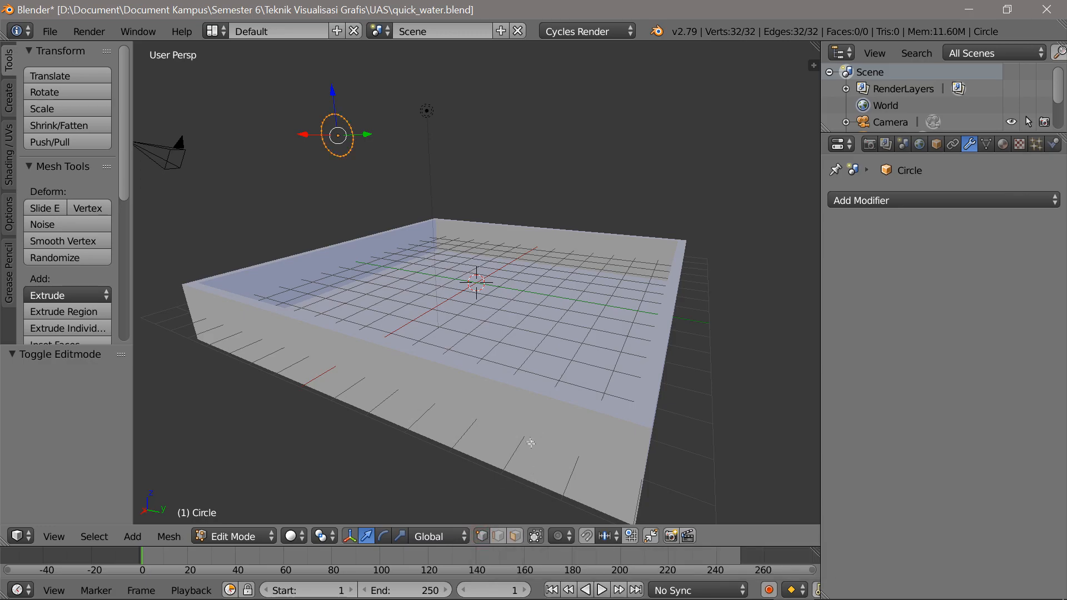
key(f)
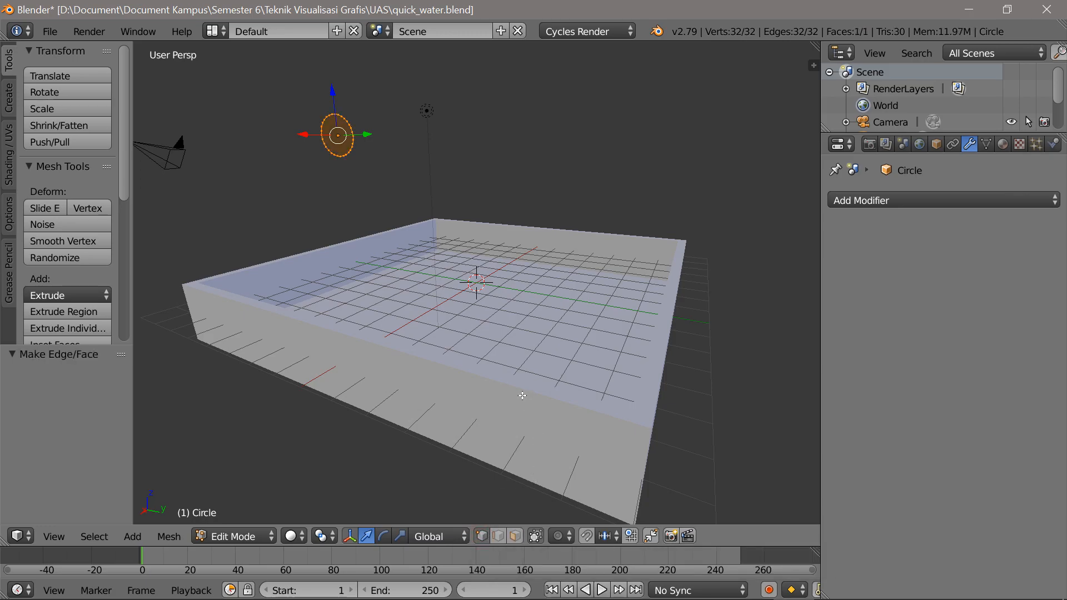
key(Tab)
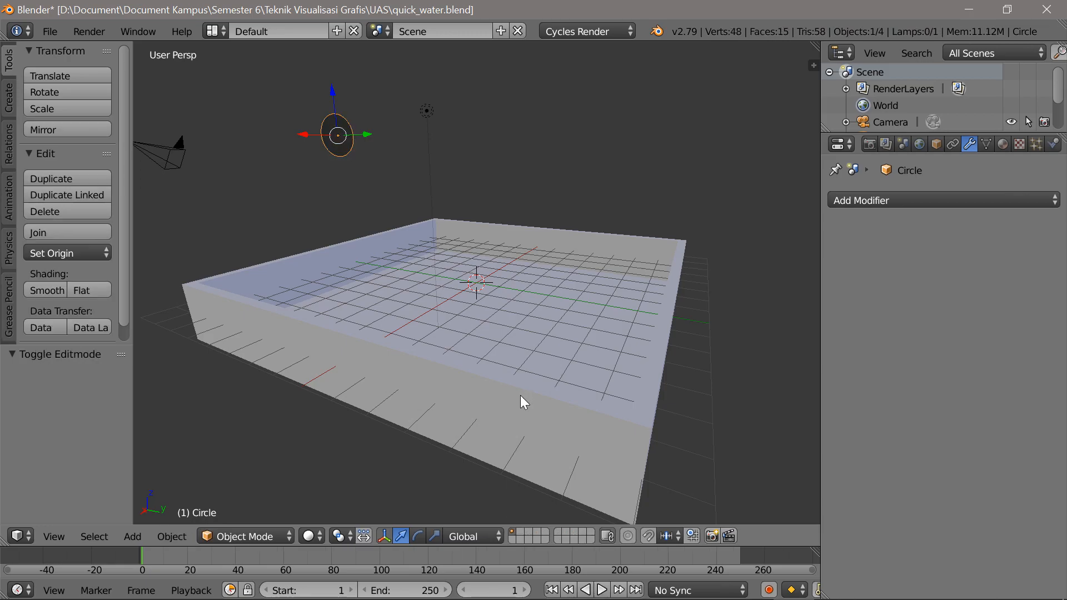
Add a new mesh cube with a radius of 1 at the centre of the open box.
key(shift+a)
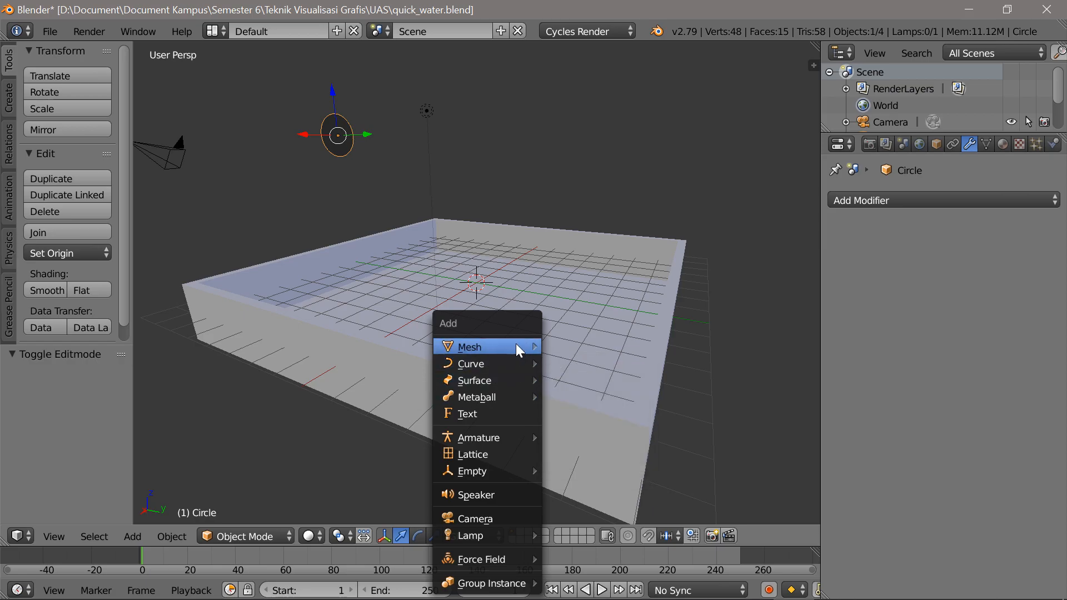
mouse_move(516, 349)
click(571, 362)
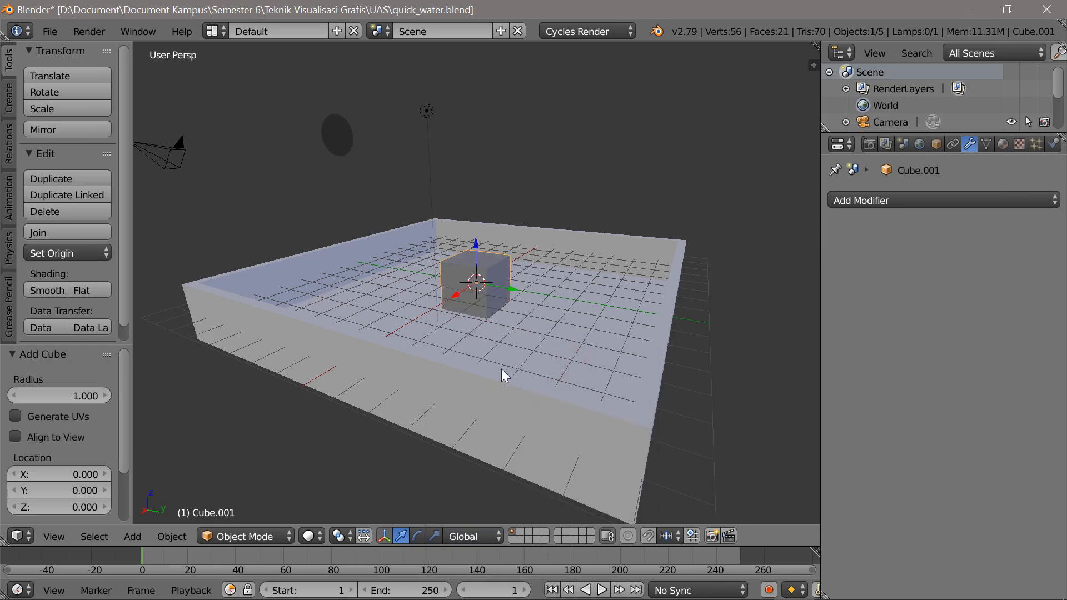
scroll(528, 375, down, 4)
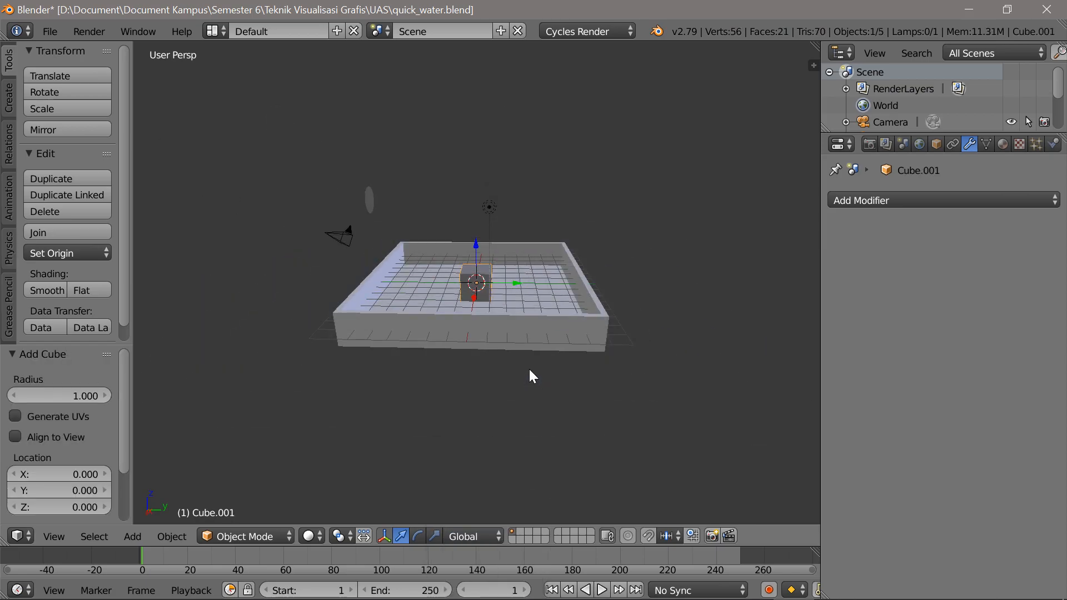
Scale the new cube up uniformly to about 7.088 and raise it to about 1.679 along Z.
key(s)
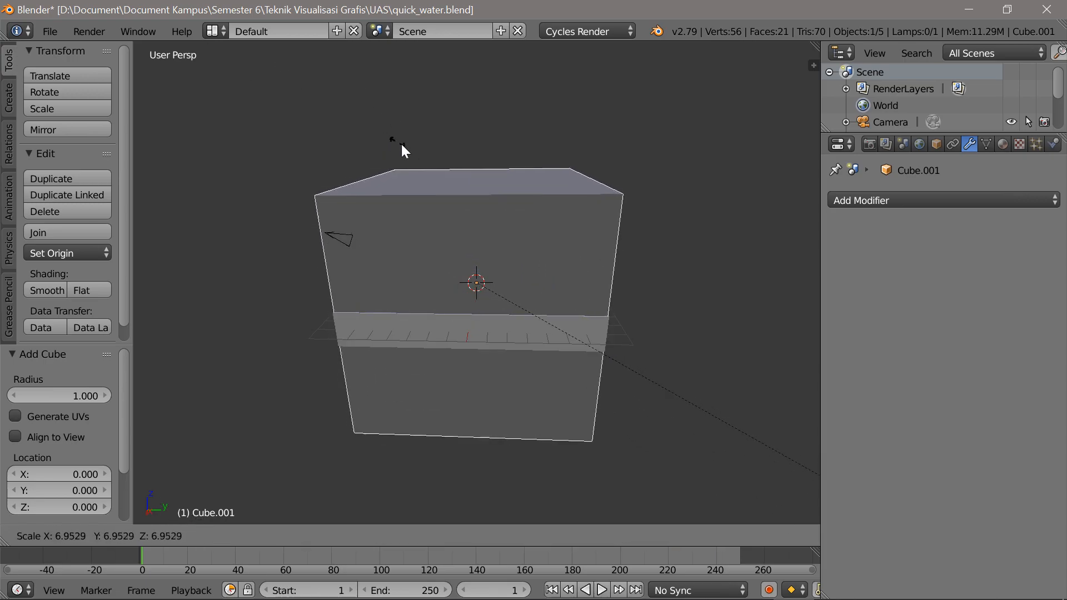
click(409, 148)
middle_drag(419, 215, 426, 189)
key(g)
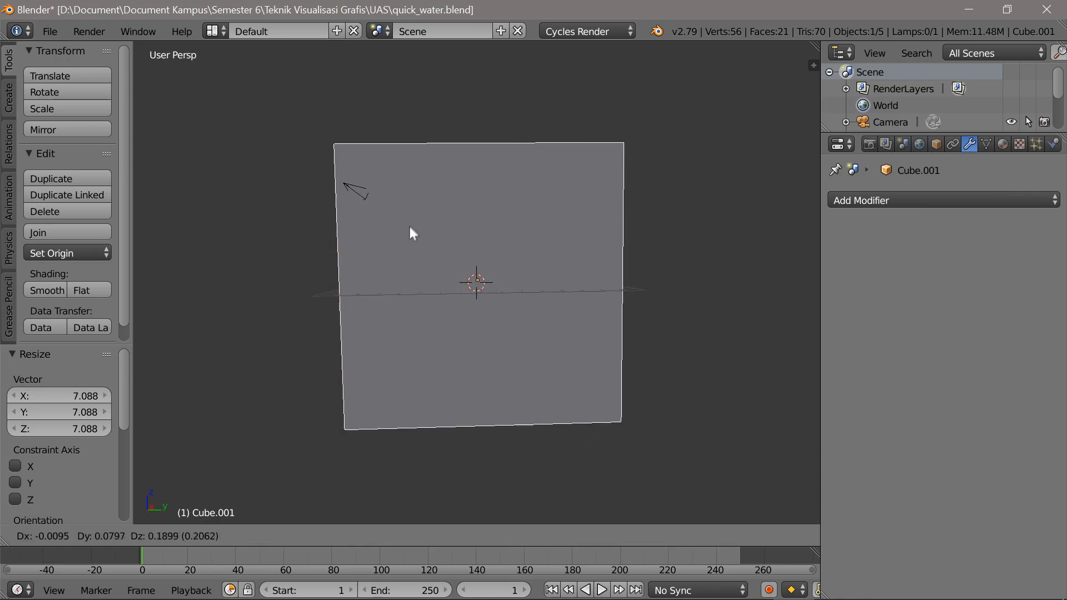
key(z)
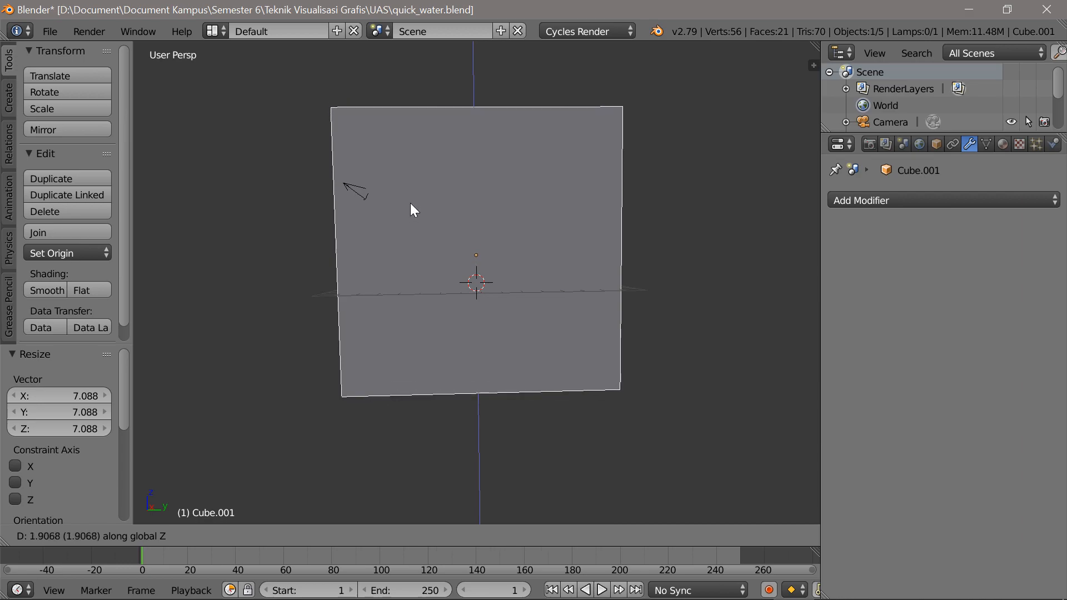
click(410, 206)
Scale the large cube along Z by about -0.630 and again by about 1.250, checking its fit around the basin in wireframe.
key(s)
key(z)
click(471, 310)
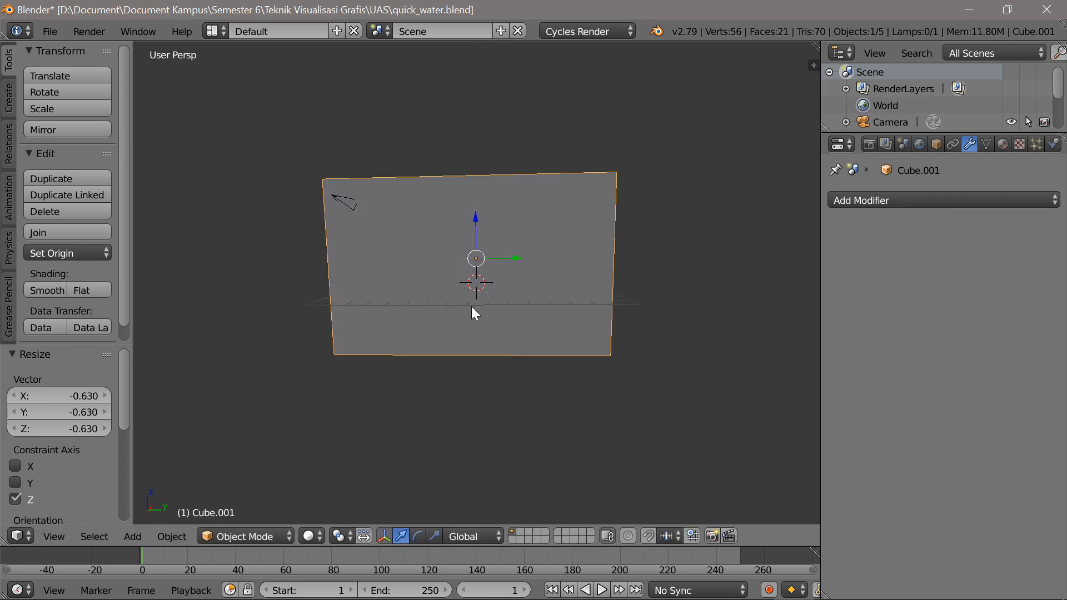
key(s)
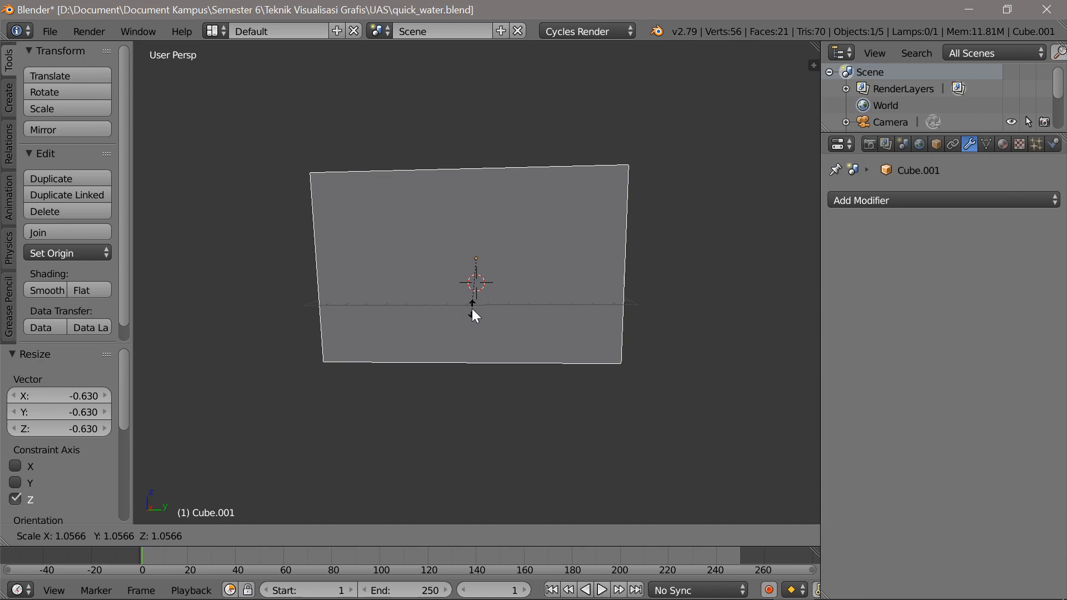
key(z)
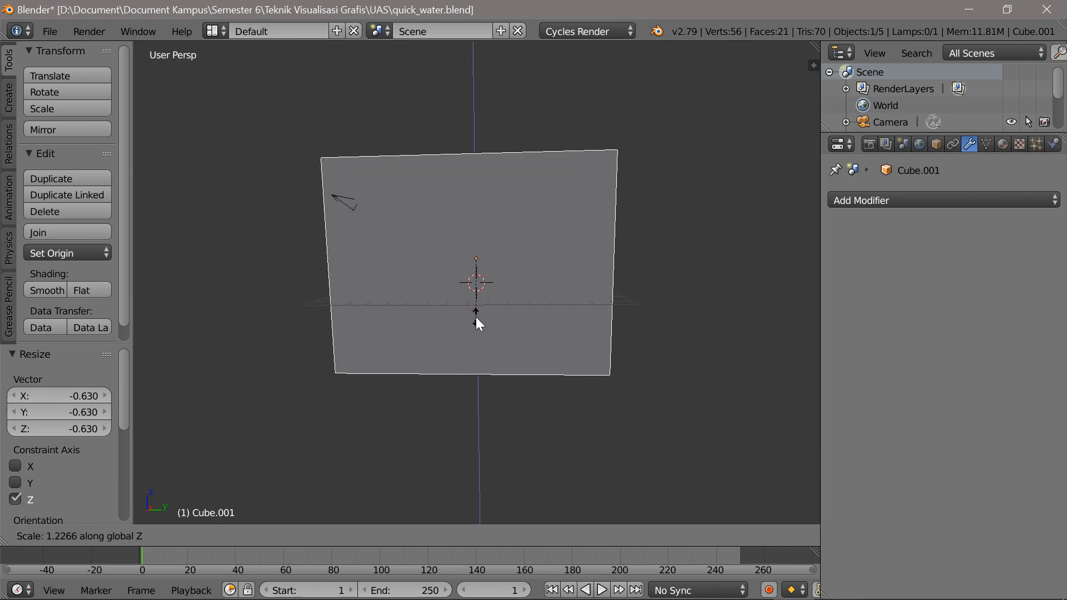
click(477, 318)
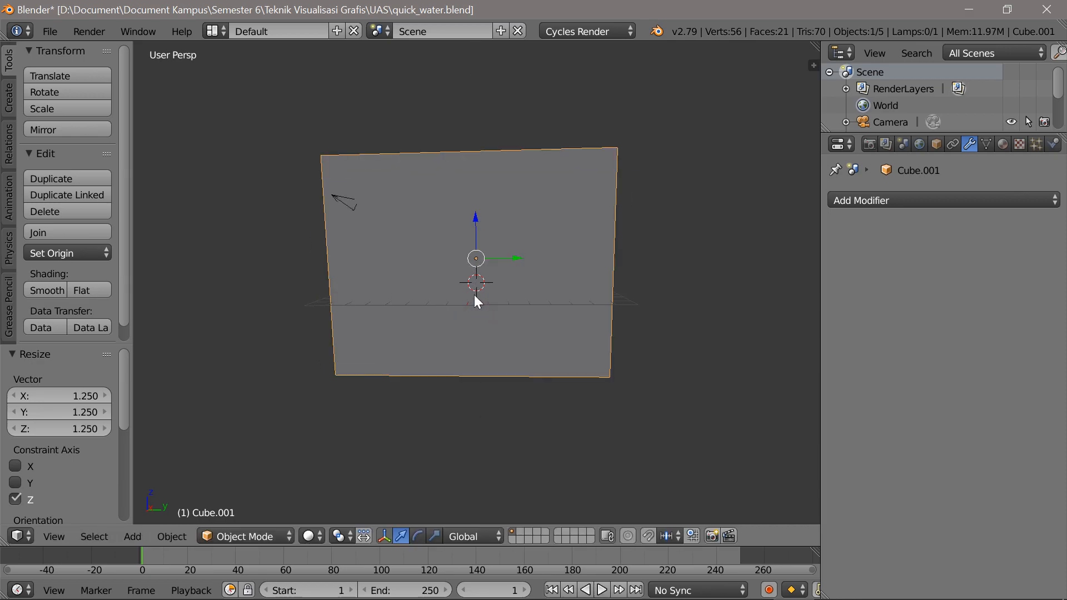
key(z)
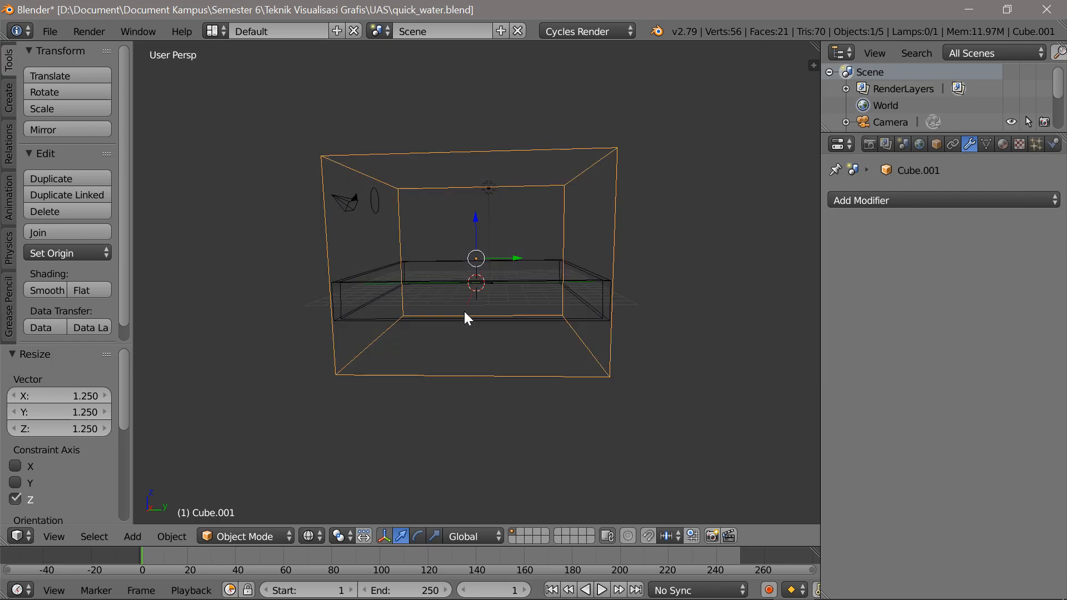
mouse_move(465, 312)
middle_down()
mouse_move(427, 310)
mouse_move(477, 310)
middle_up()
key(z)
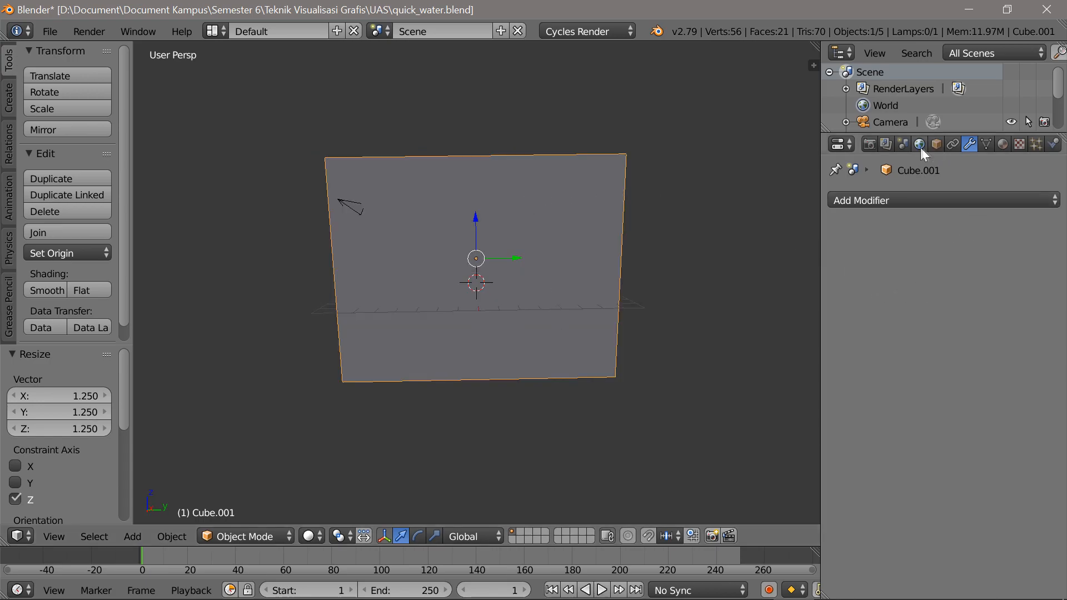
Set the large cube's maximum draw type to Wire in its object display settings.
click(935, 145)
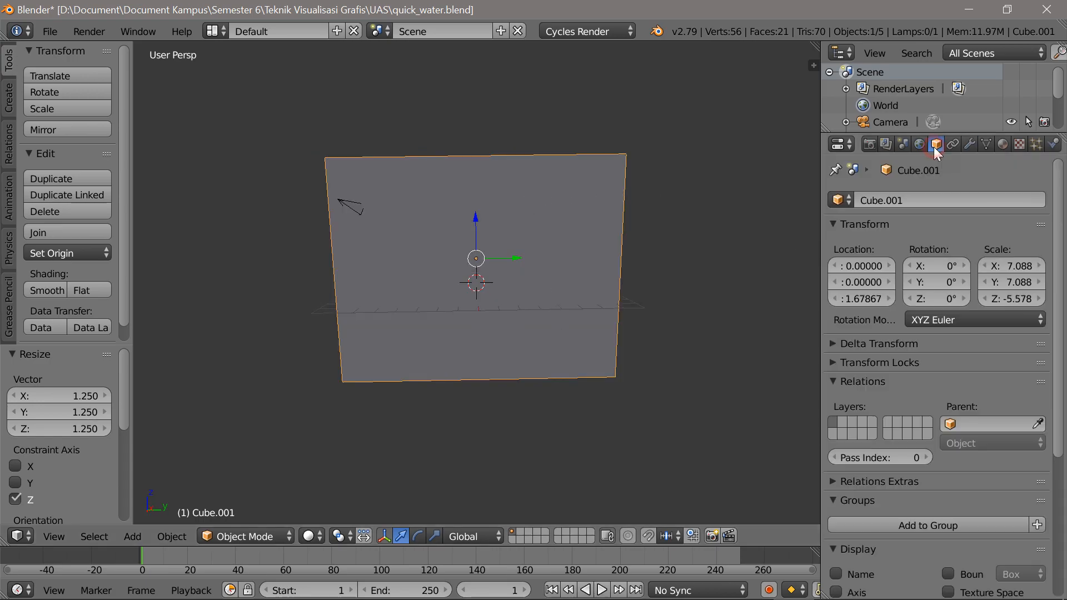
scroll(915, 391, down, 5)
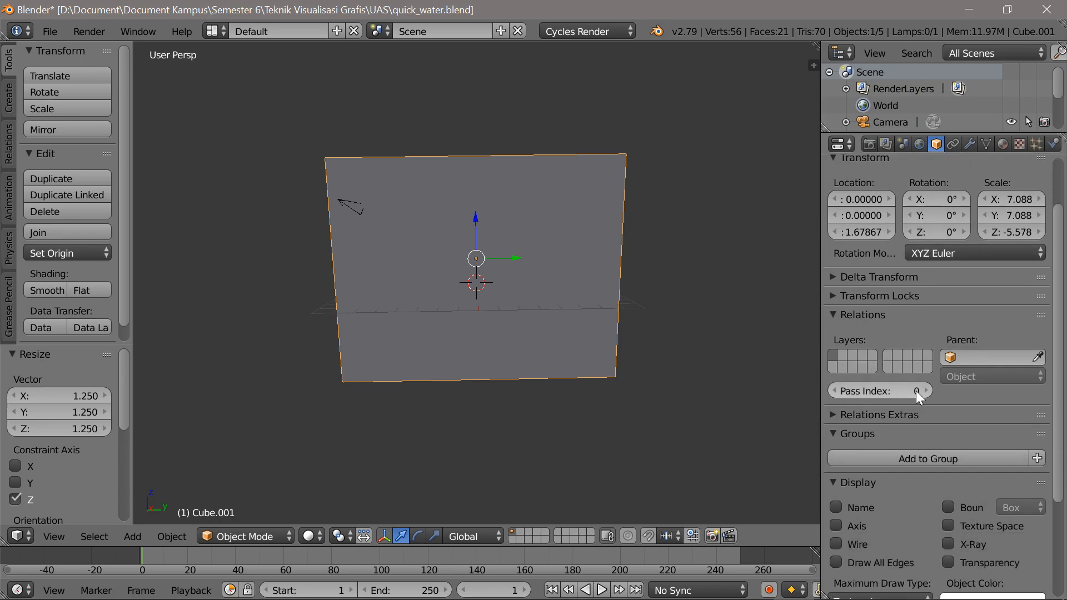
scroll(914, 393, down, 4)
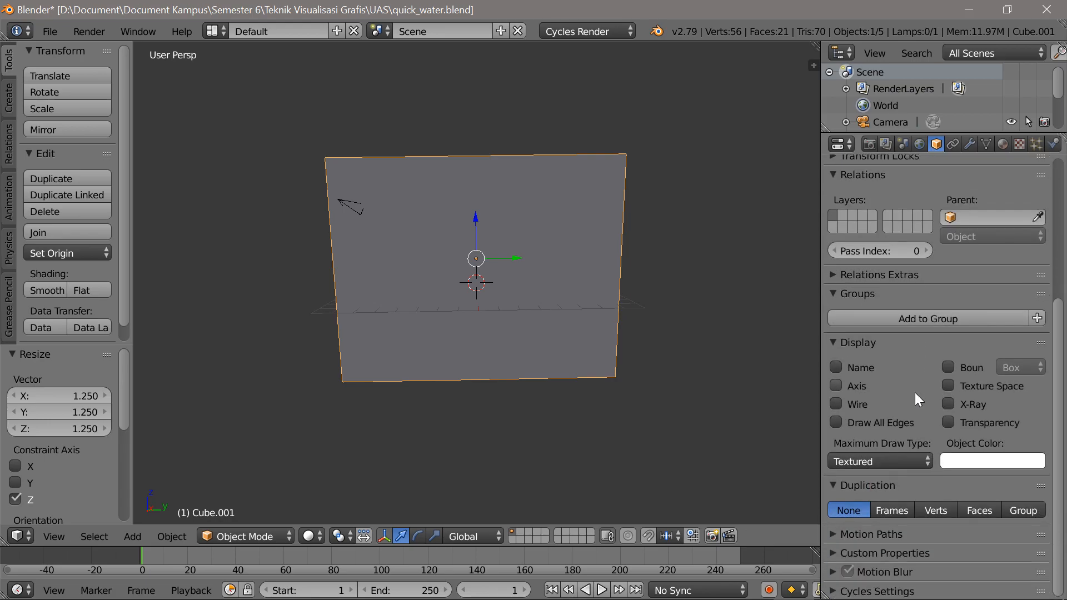
click(882, 461)
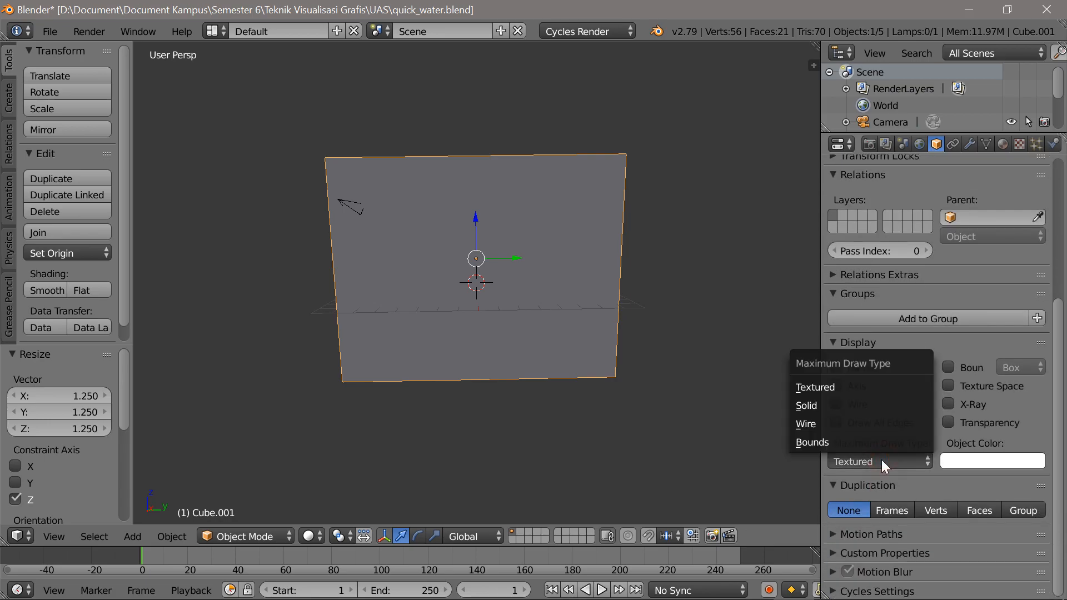
click(851, 425)
Select the Circle object and enable fluid physics on it with the type Inflow.
scroll(895, 100, down, 2)
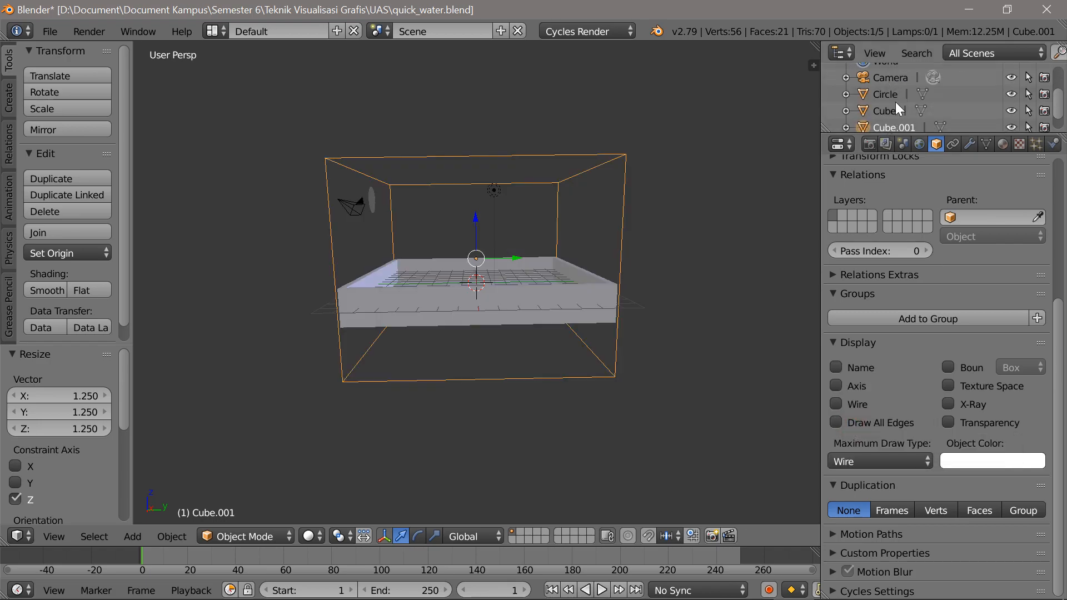
click(887, 99)
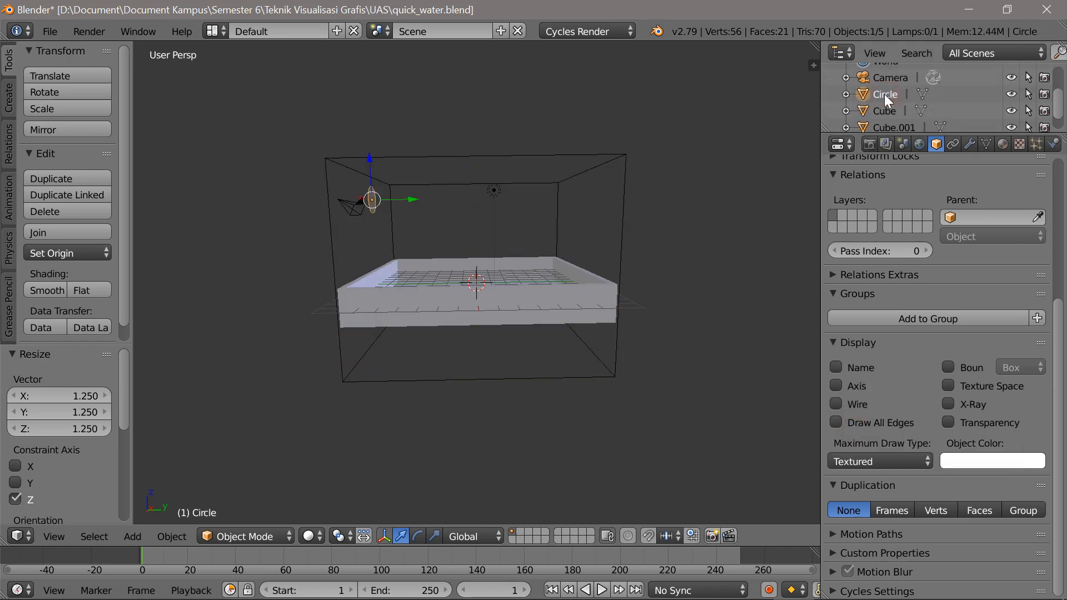
click(1036, 144)
click(1052, 144)
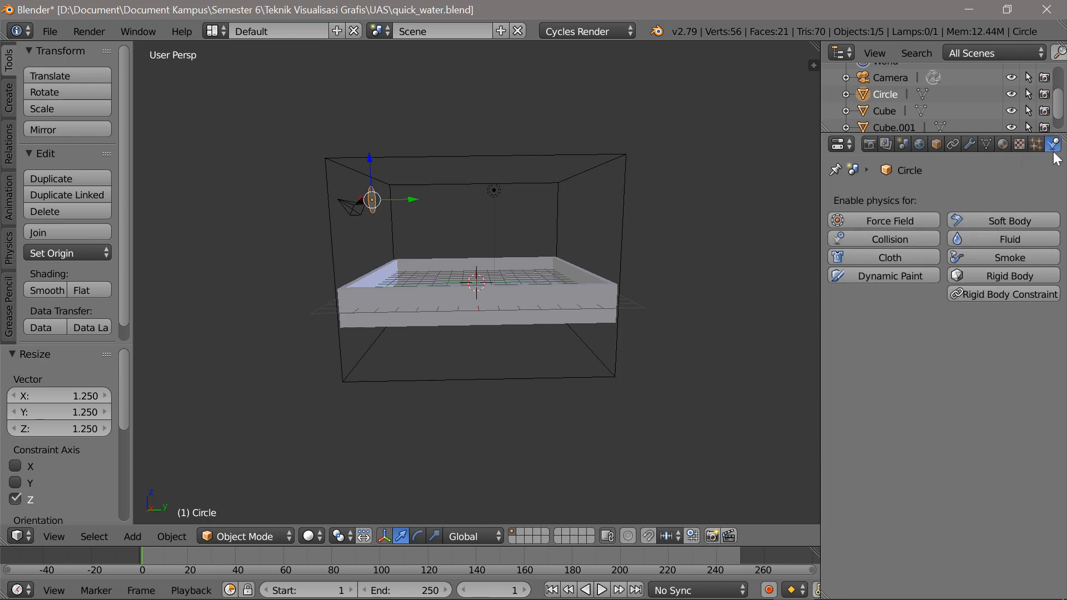
click(1002, 240)
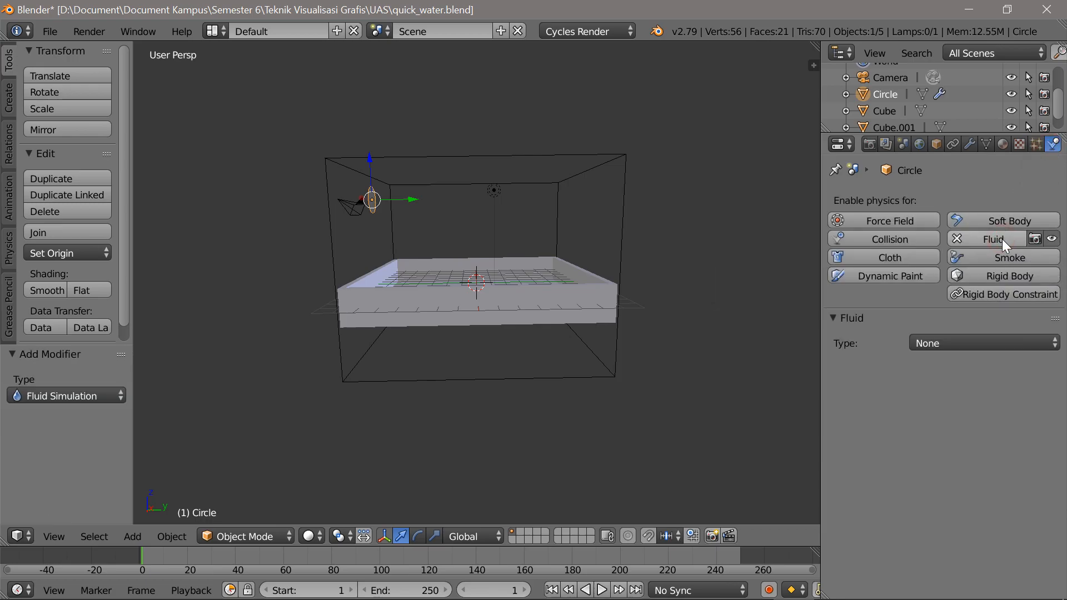
click(959, 340)
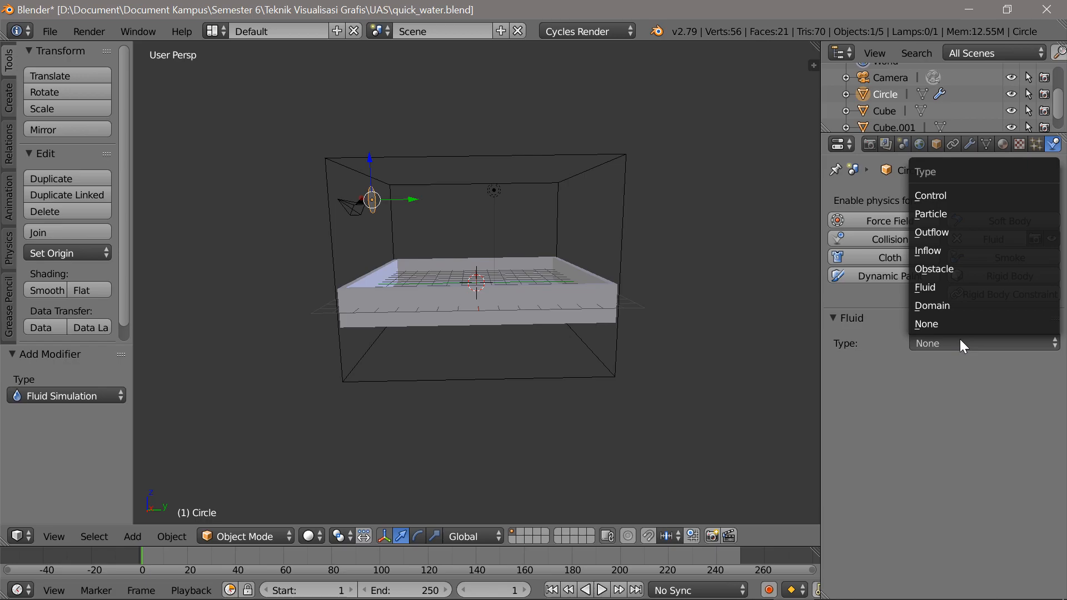
click(951, 249)
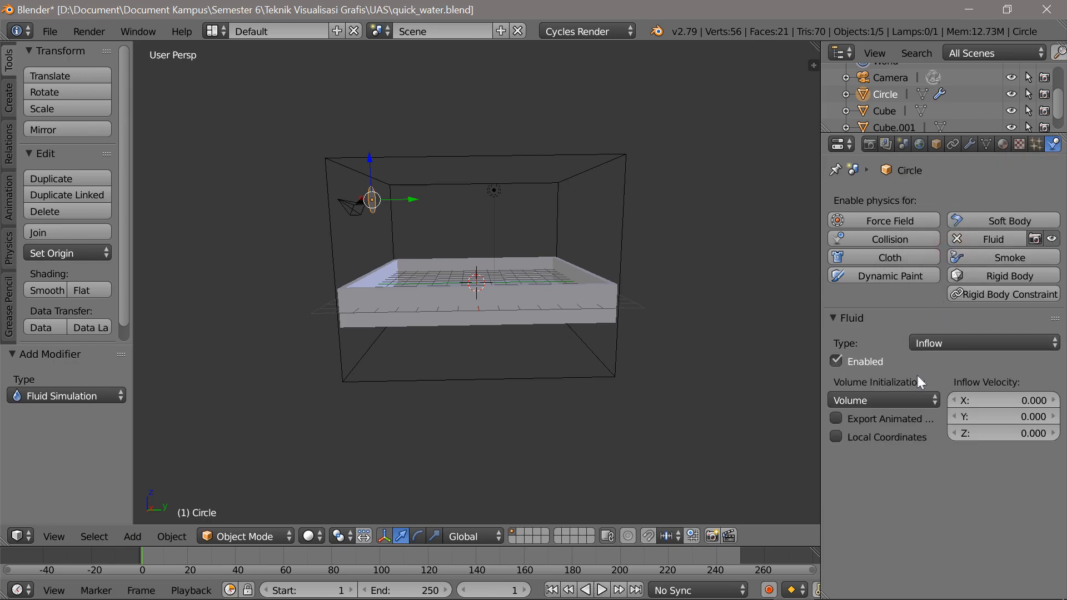
Set the circle inflow's volume initialization to Shell and its Y inflow velocity to 1.
click(906, 398)
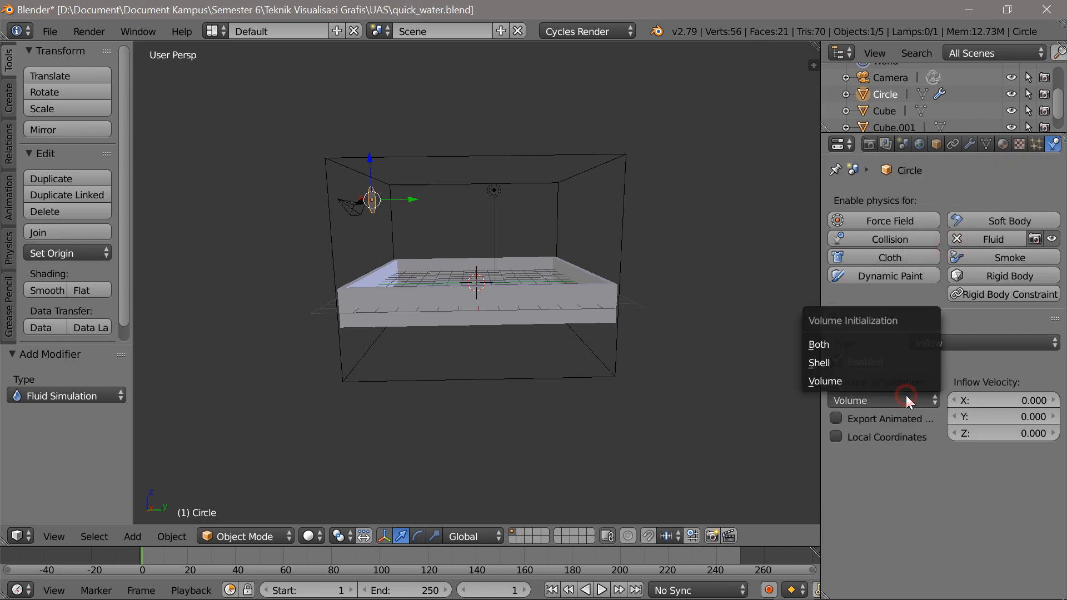
click(851, 364)
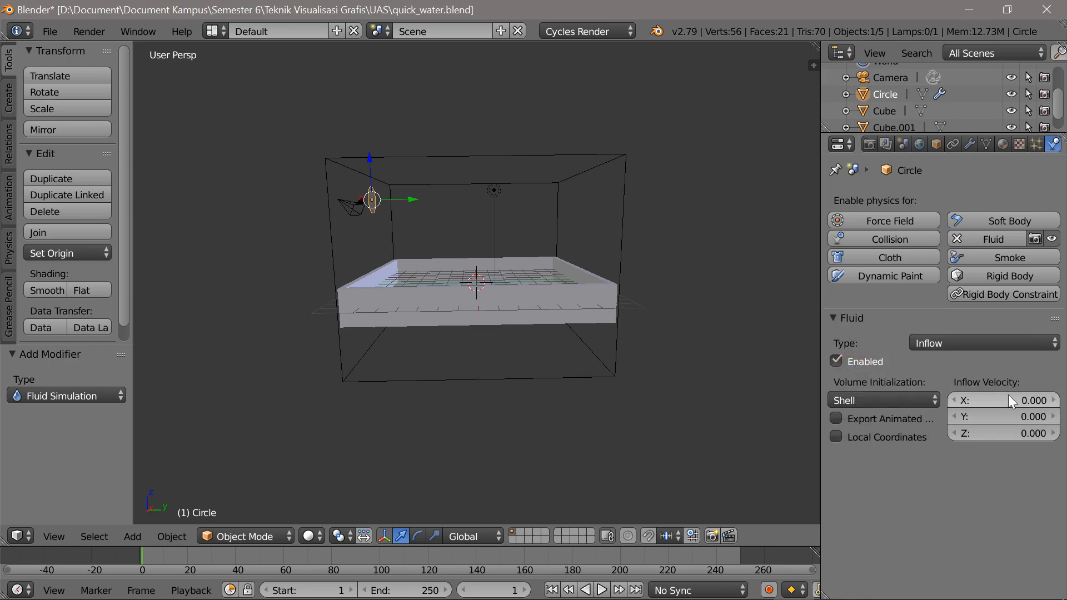
click(1025, 414)
text(1)
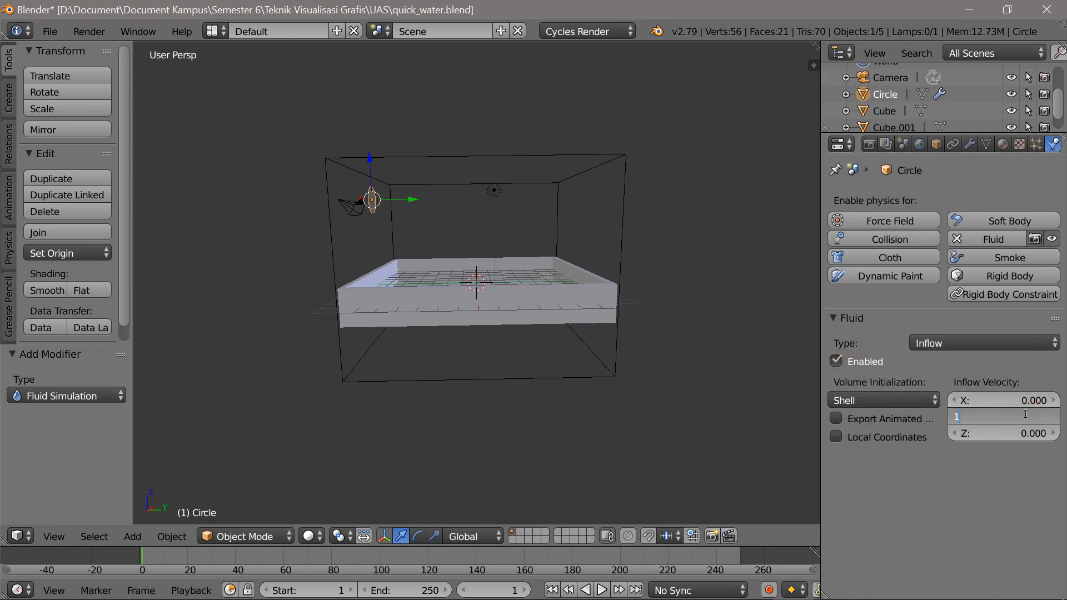
key(Return)
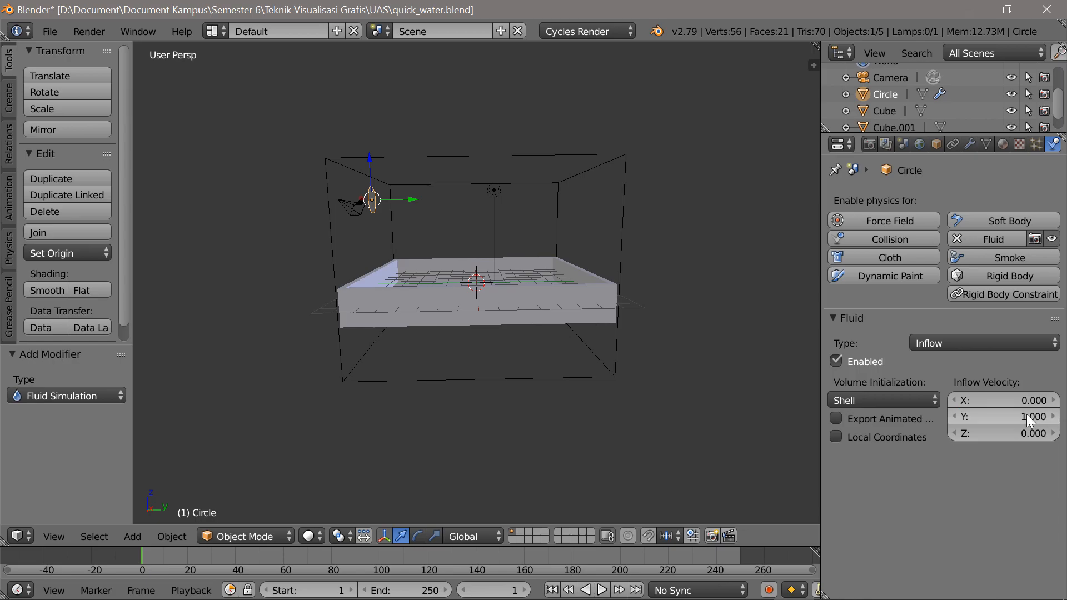
Enable fluid physics on the basin object Cube as an Obstacle with Shell volume initialization.
click(883, 110)
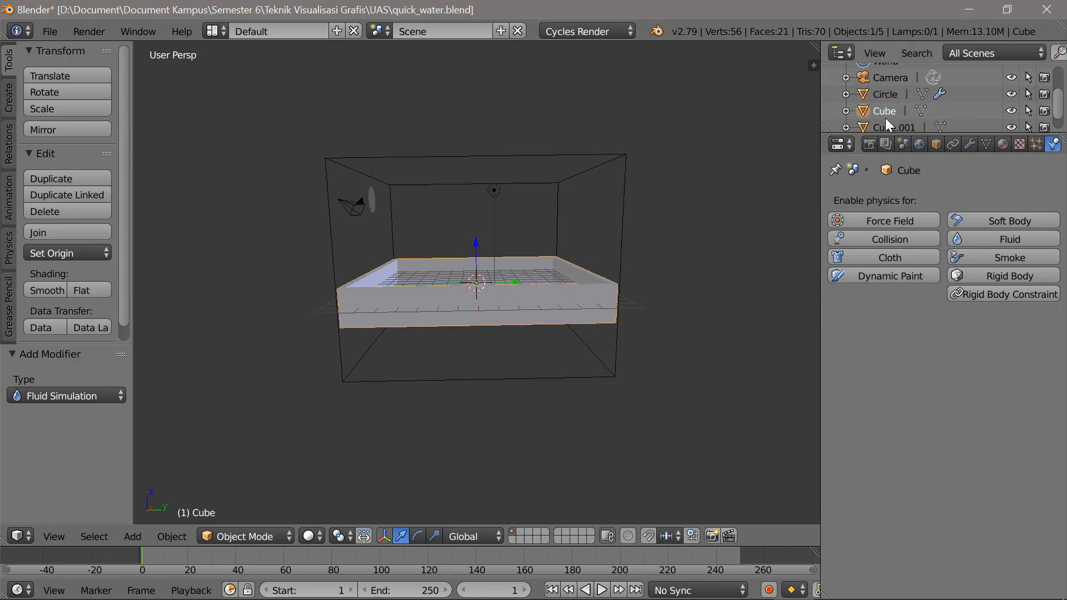
click(995, 239)
click(965, 343)
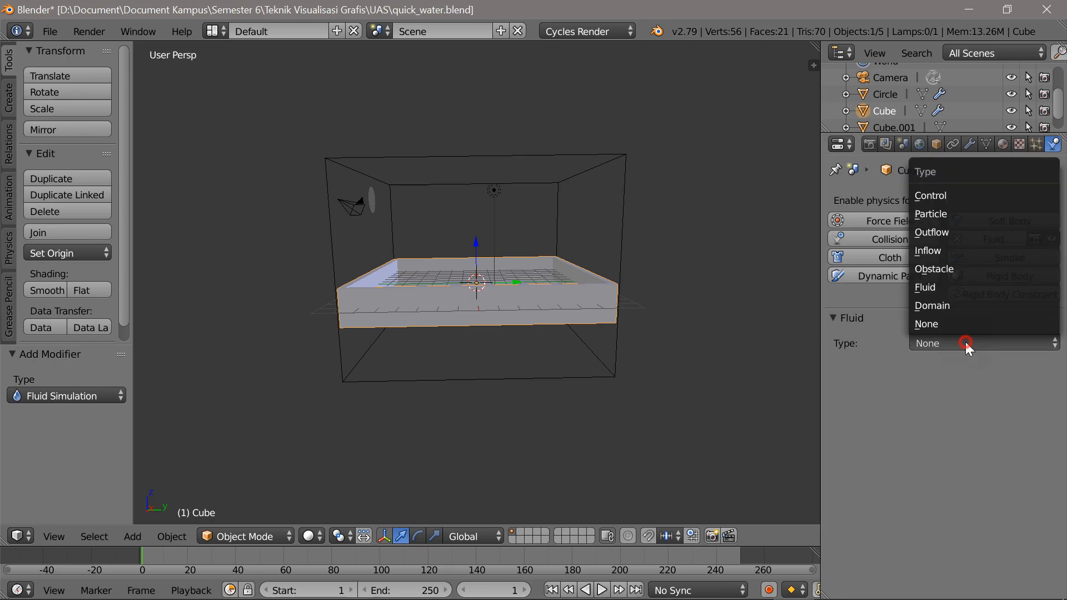
click(950, 269)
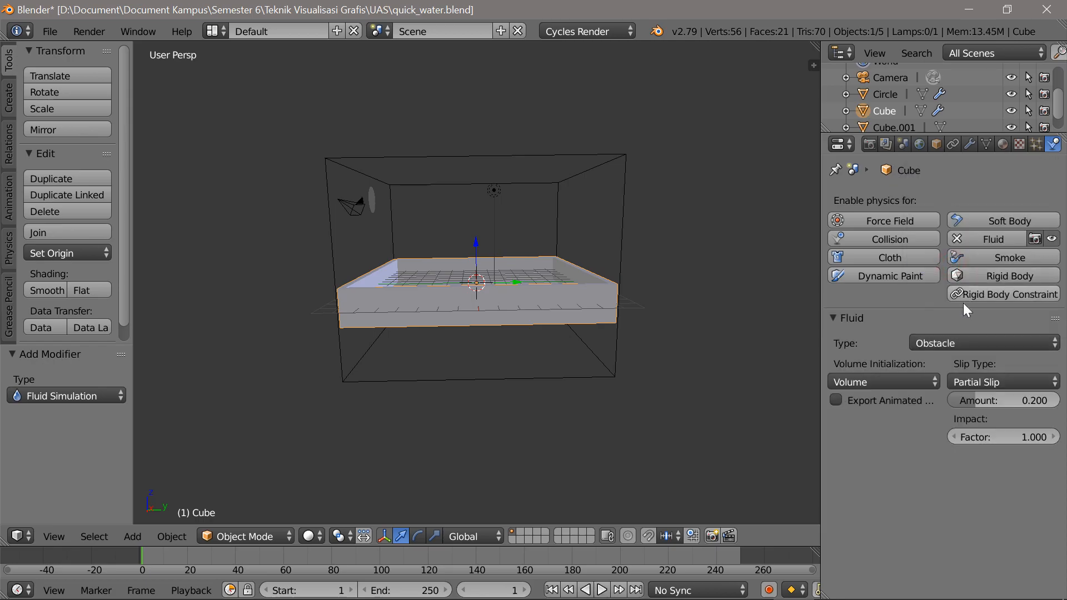
click(911, 377)
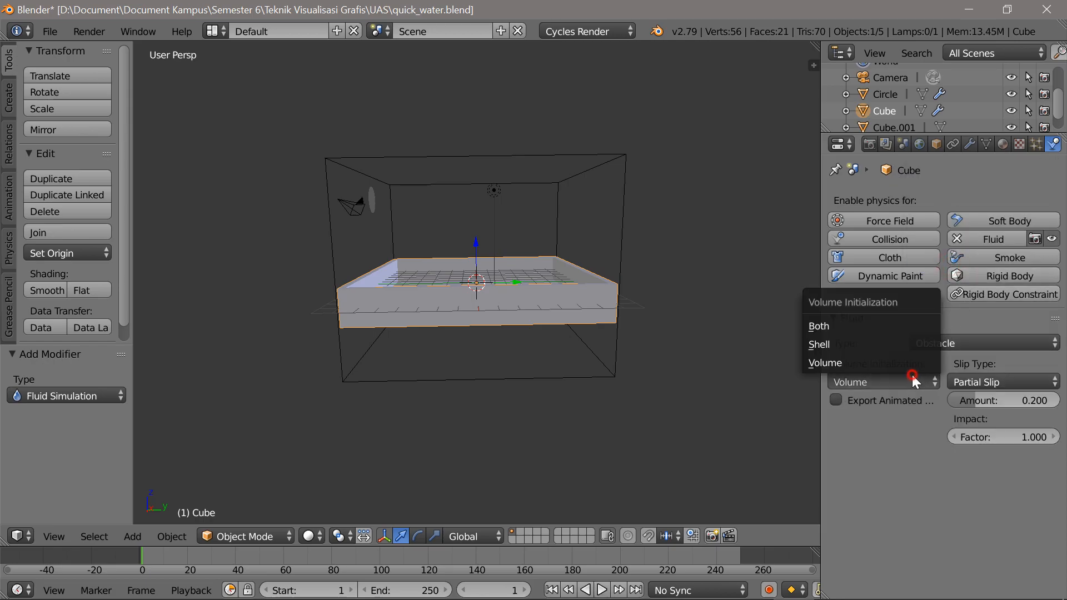
click(868, 348)
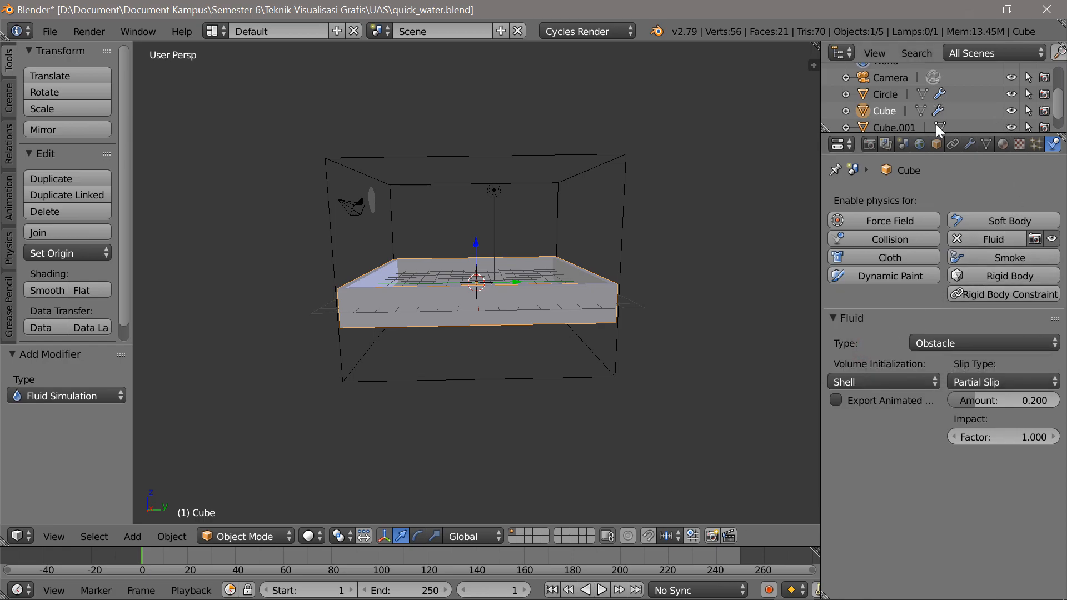
Select the enclosing cube Cube.001 and enable fluid physics on it with the type Domain.
scroll(908, 111, down, 1)
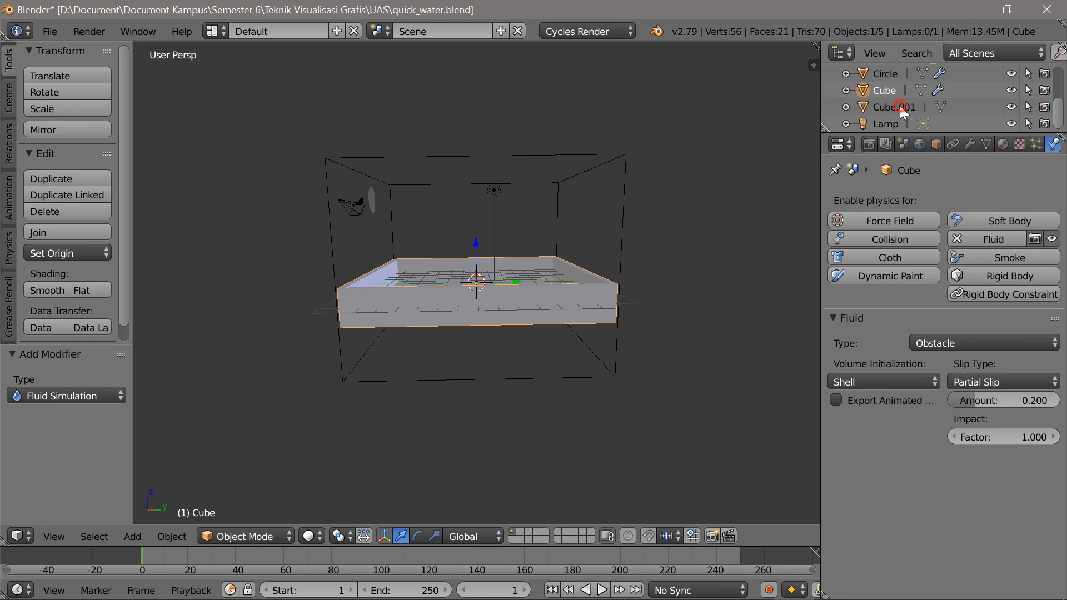
click(899, 106)
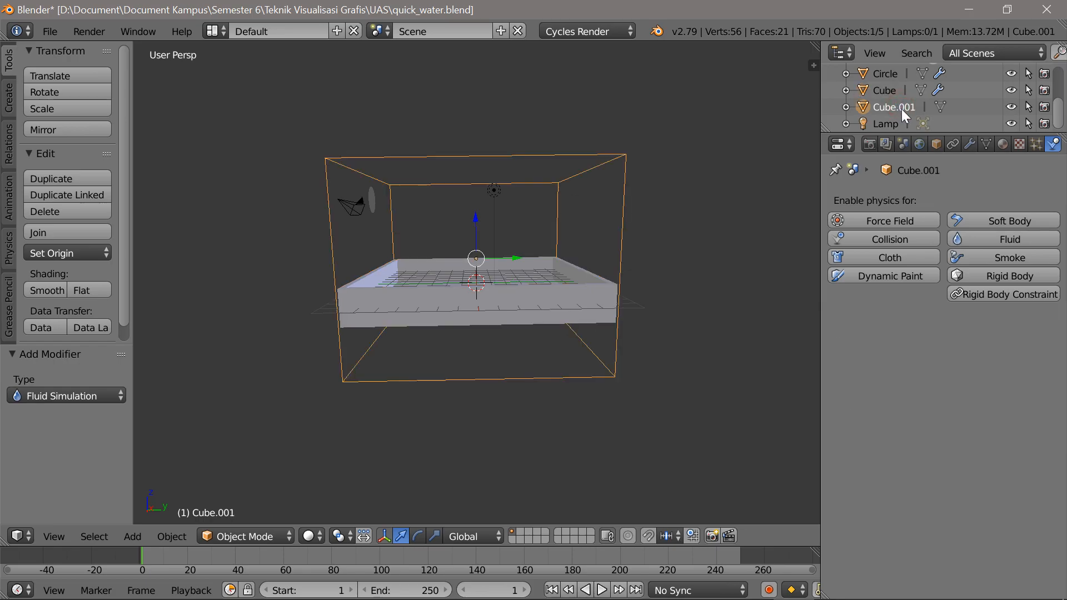
click(998, 239)
click(935, 343)
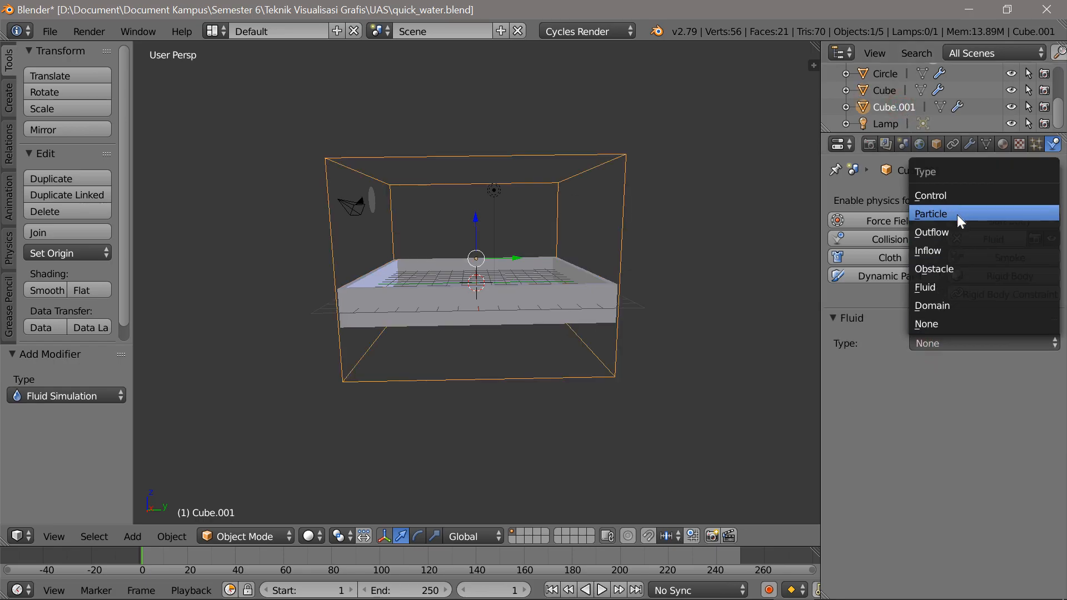
click(957, 304)
Set the domain's final resolution to 200 and preview resolution to 100, and bake the fluid simulation.
click(908, 417)
text(200)
key(Return)
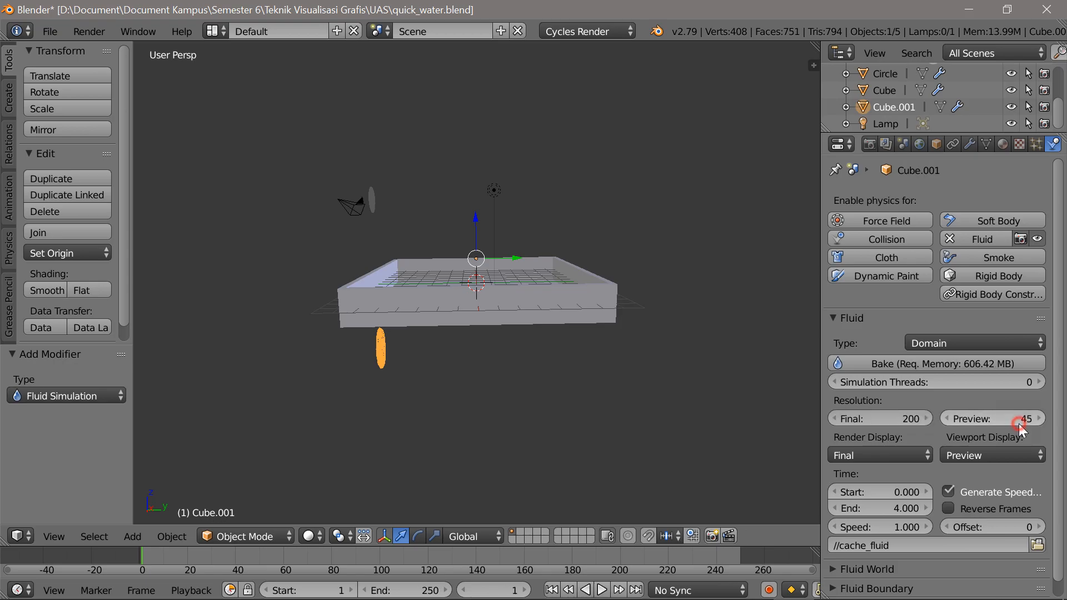
click(1019, 423)
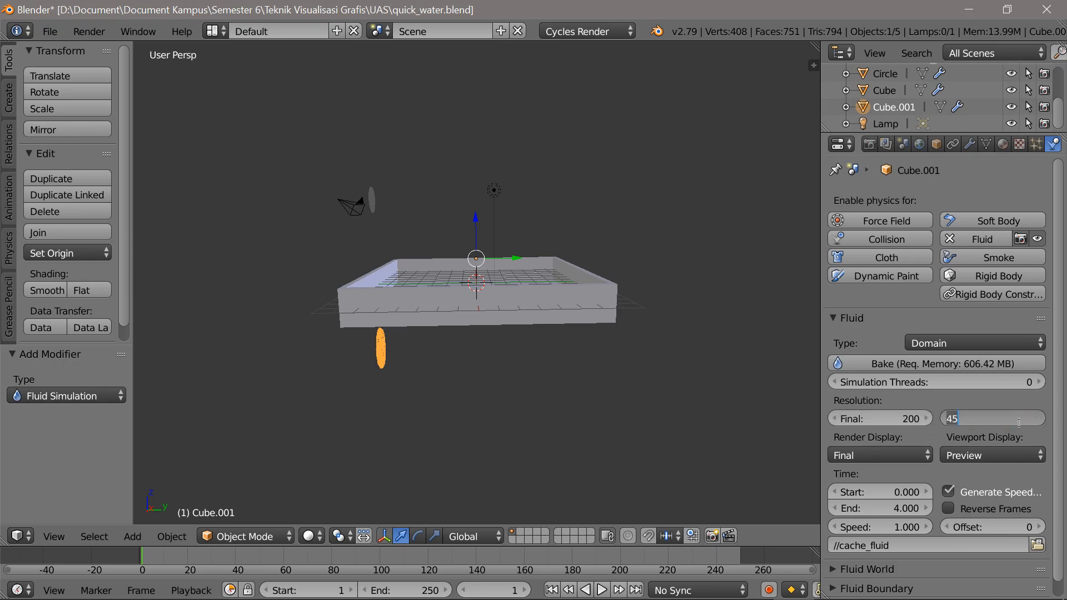
text(11)
key(Return)
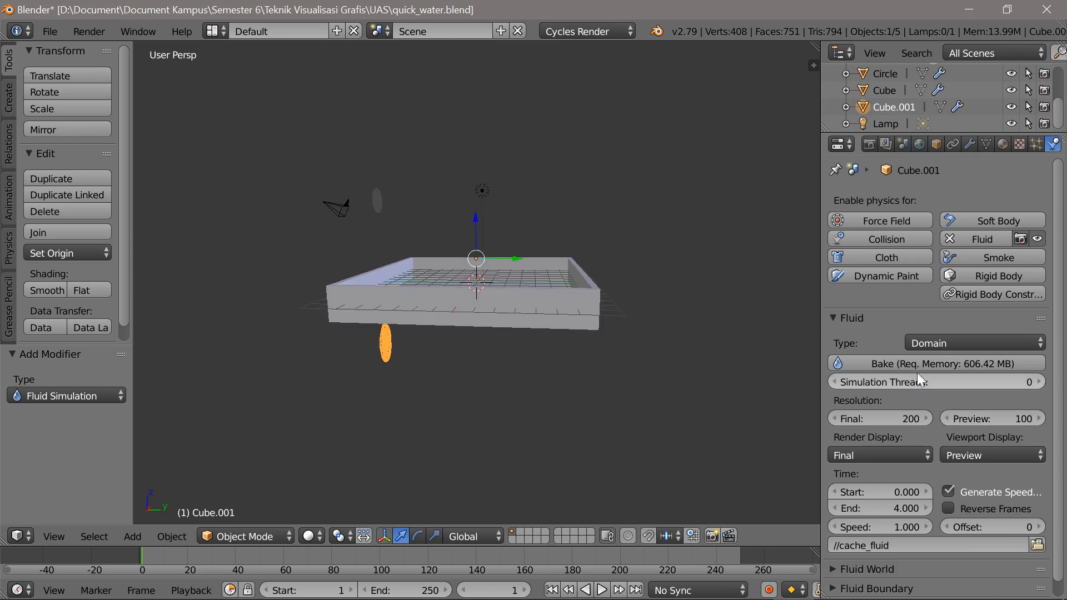
click(916, 366)
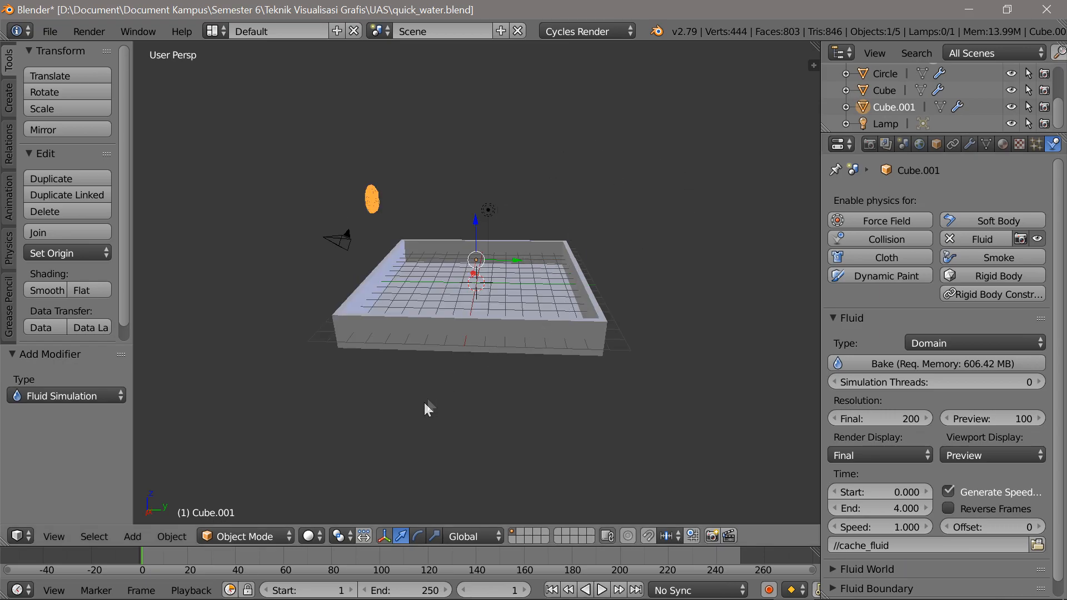
Play back the baked water simulation, viewing the basin from another angle, and pause it at frame 200.
click(600, 590)
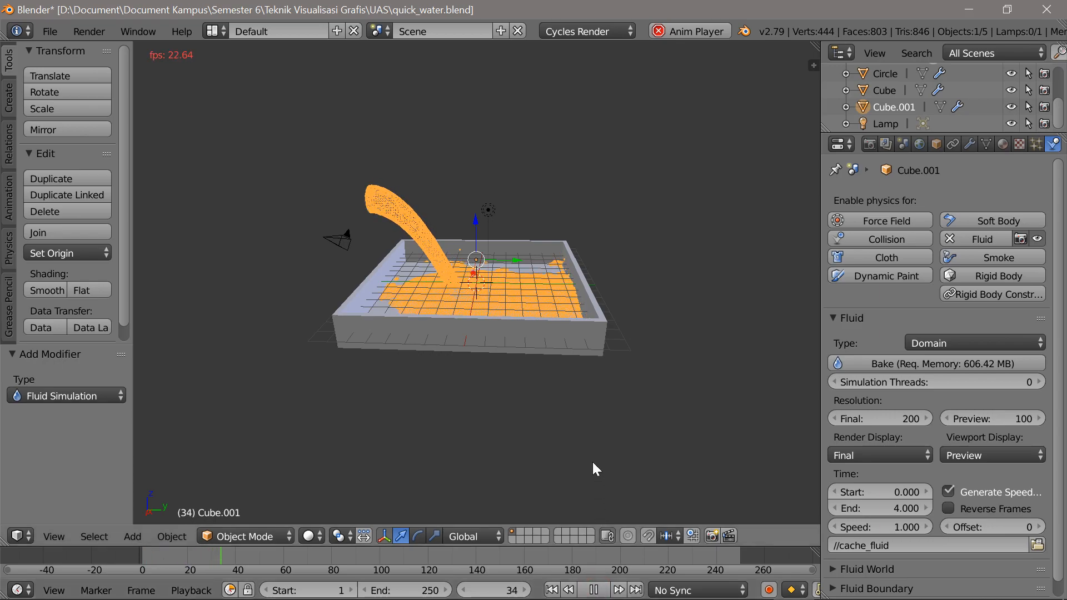
middle_drag(610, 422, 569, 427)
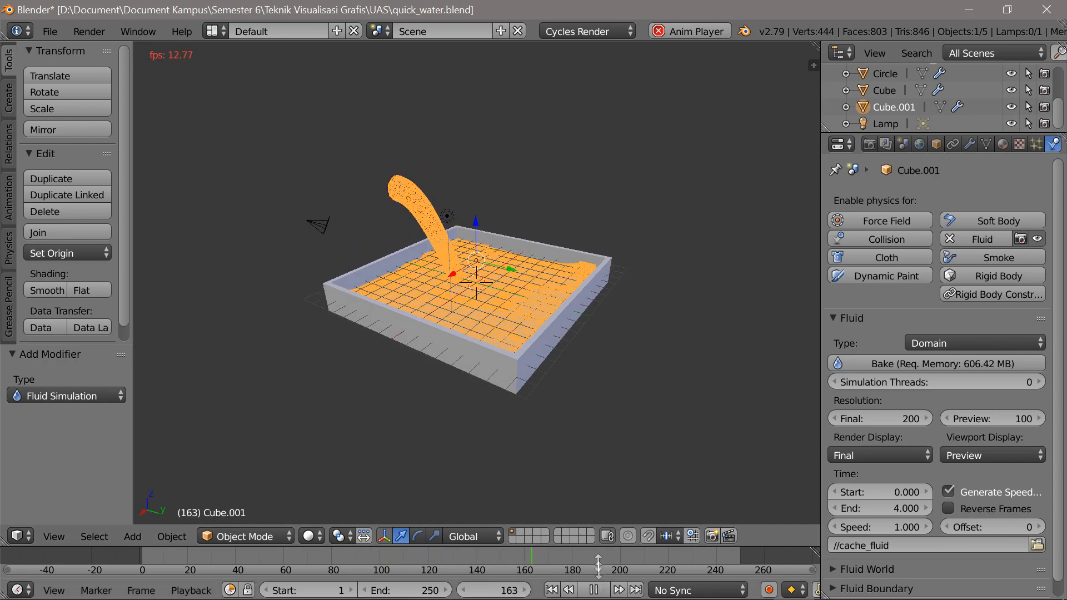
click(593, 590)
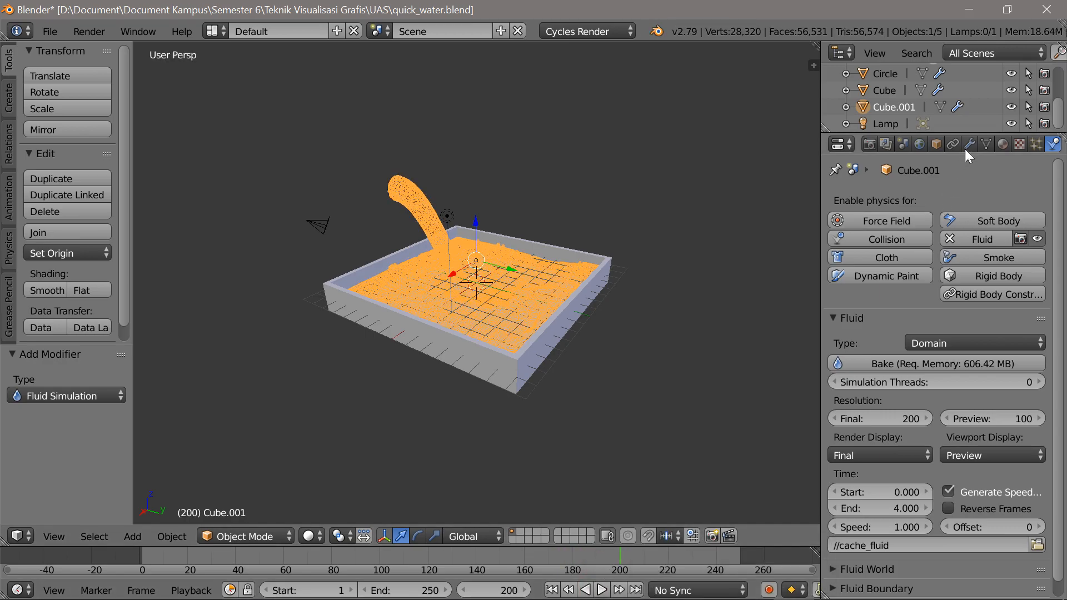
Add a Subdivision Surface modifier to the fluid domain Cube.001 and set its shading to smooth.
click(968, 145)
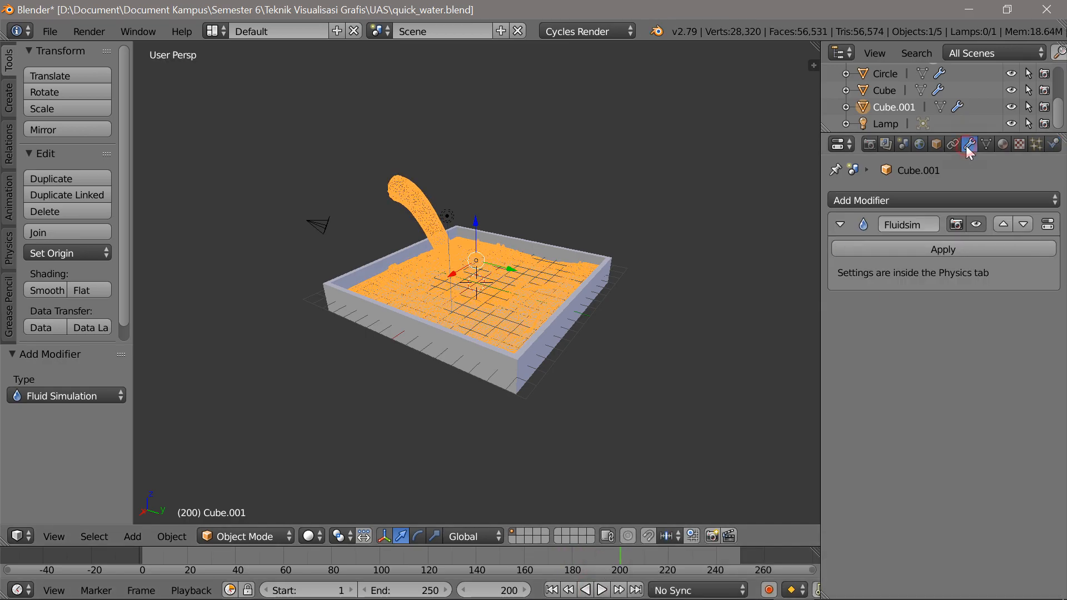
click(905, 202)
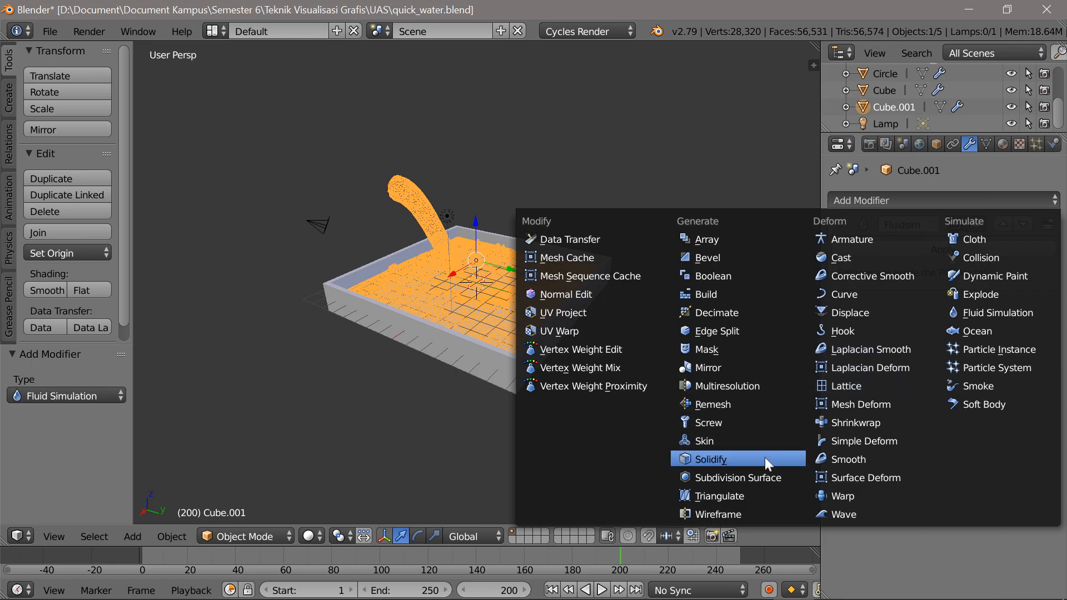
click(761, 476)
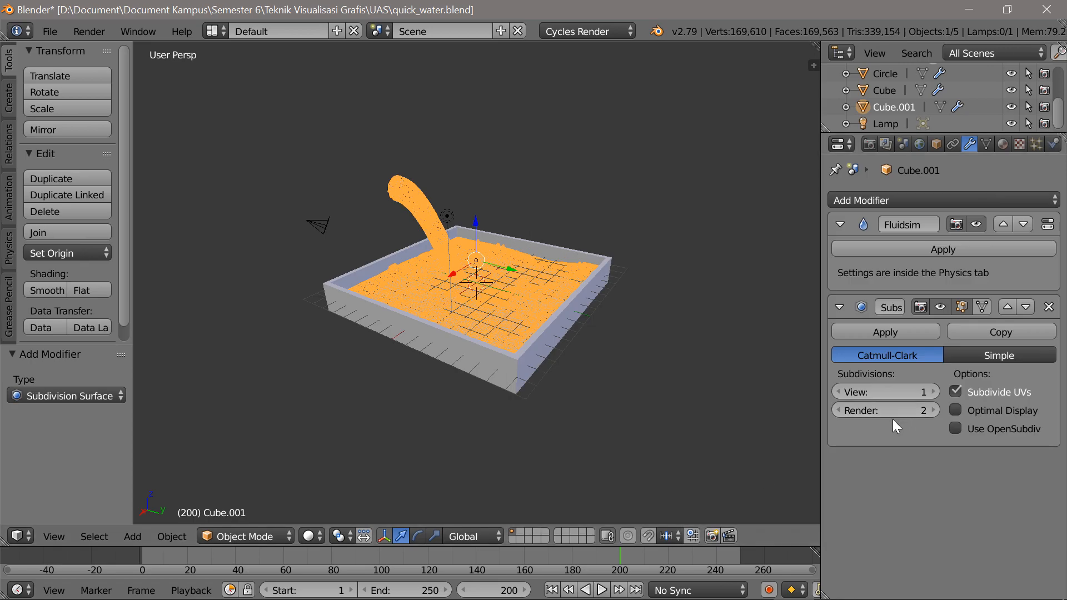
click(44, 290)
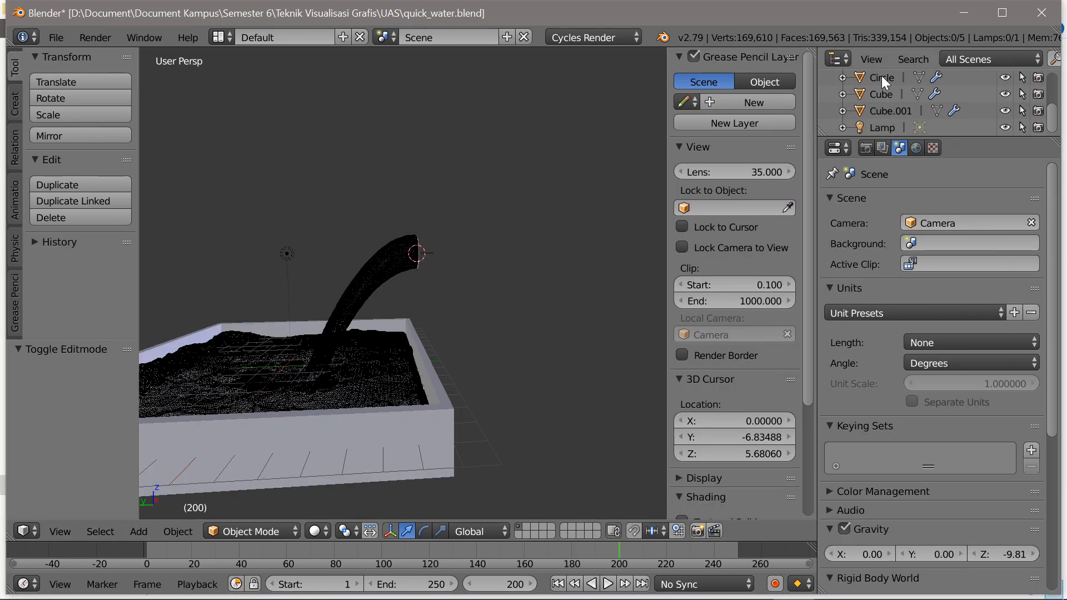
Snap the 3D cursor to the inflow object Circle and add a cylinder mesh at that location.
click(883, 78)
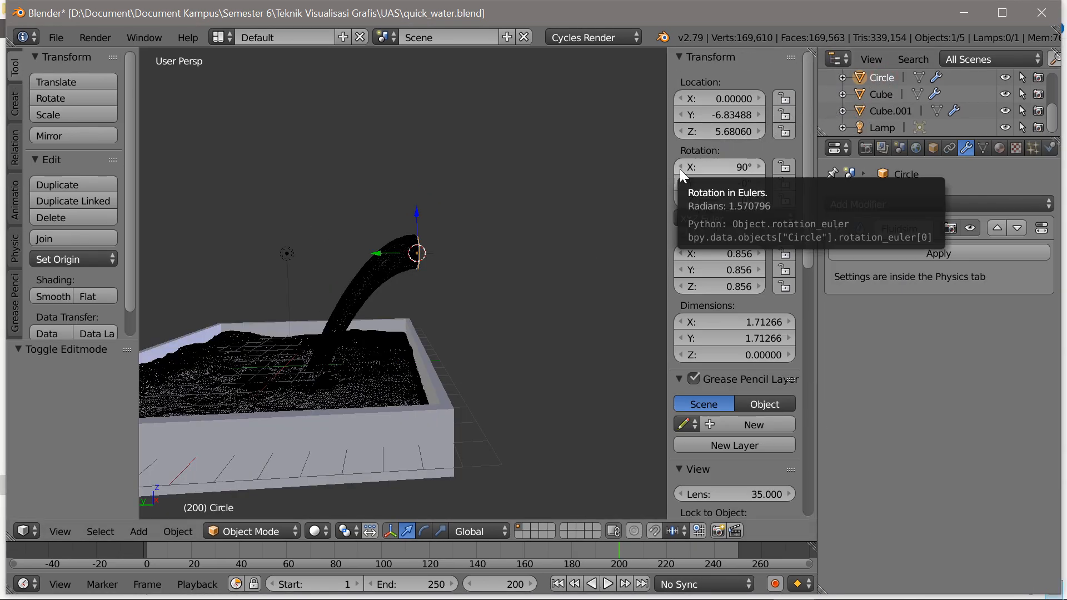
key(shift+s)
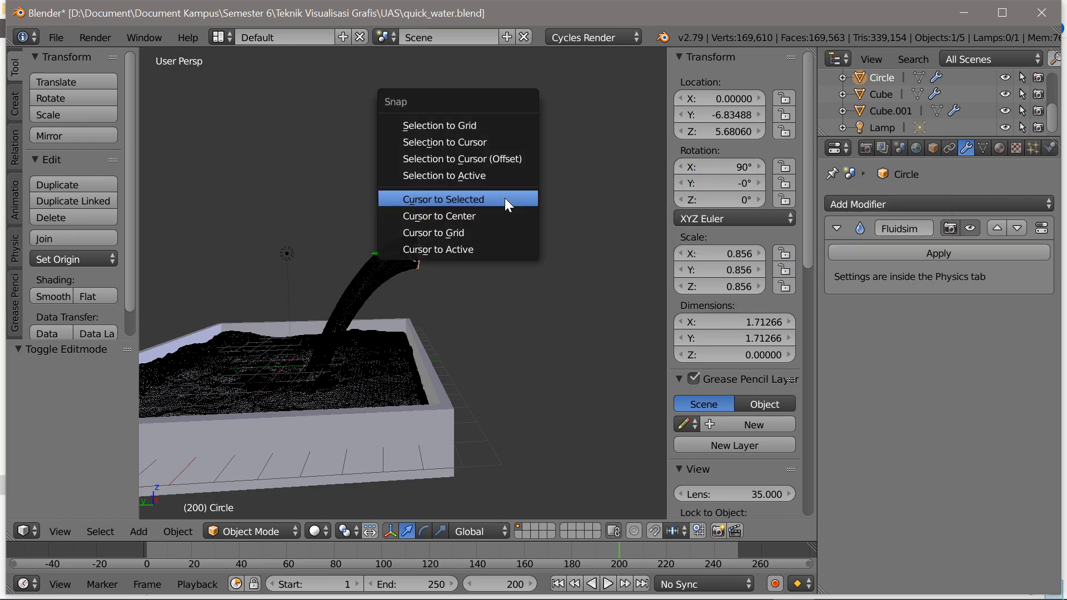
click(491, 201)
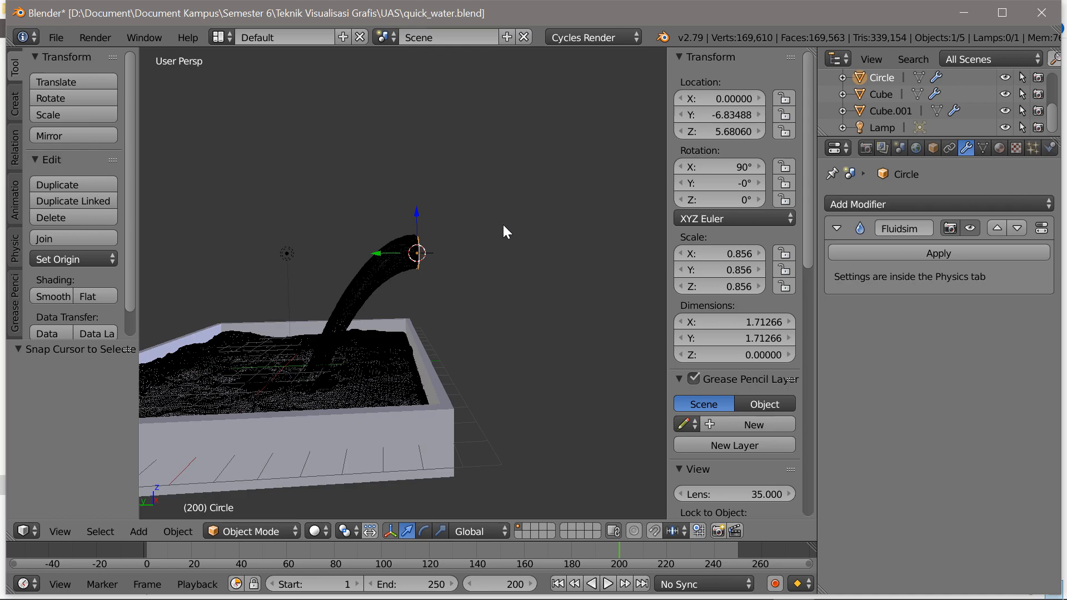
key(shift+a)
mouse_move(486, 231)
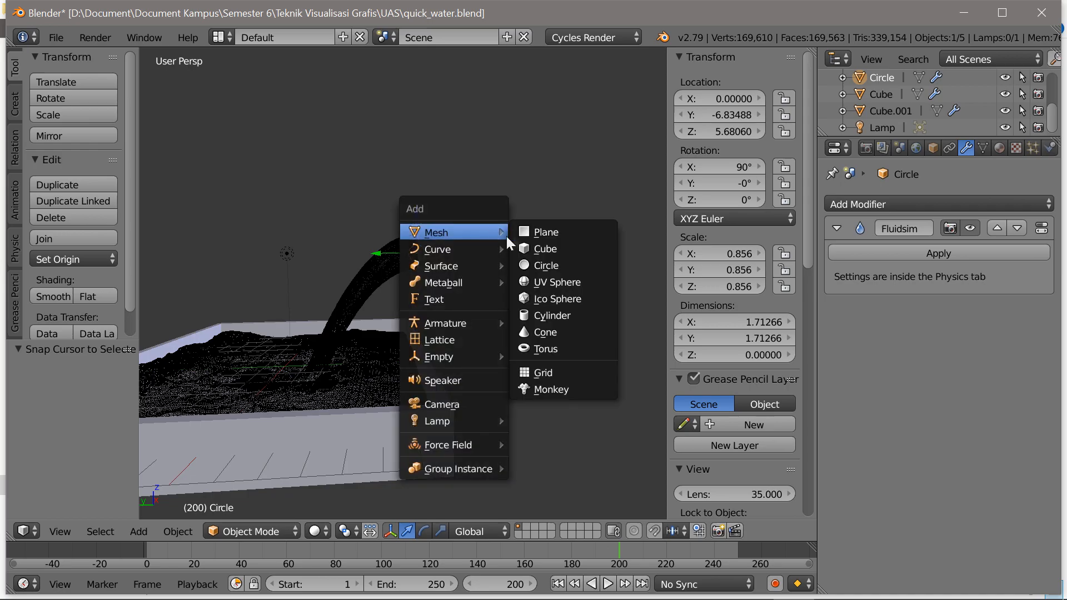
click(554, 314)
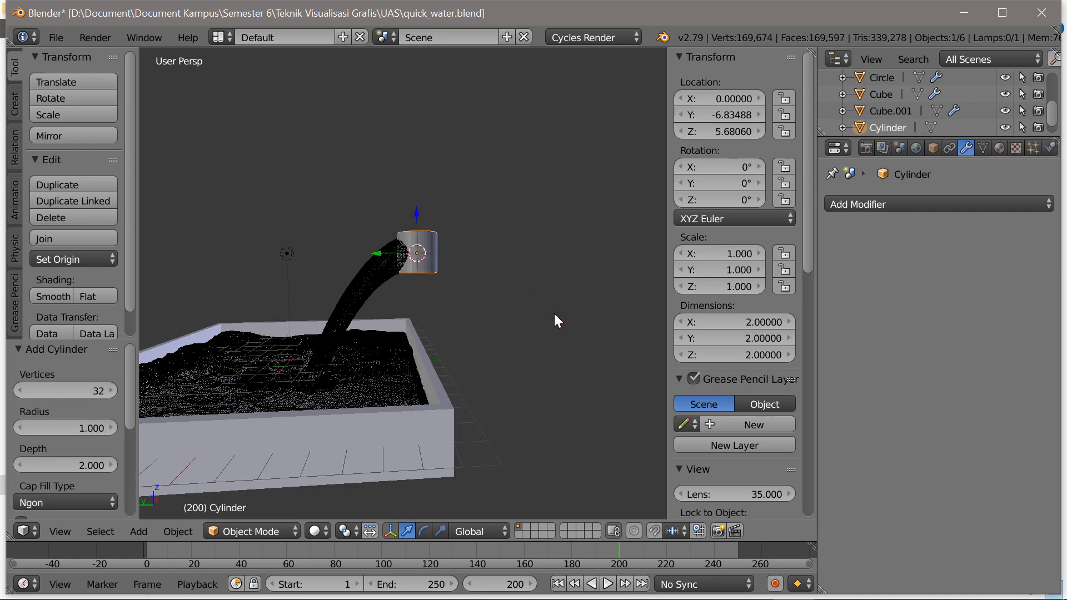
Rotate the cylinder 90° about the X axis and lower it slightly along Z to 5.59881.
scroll(529, 308, up, 4)
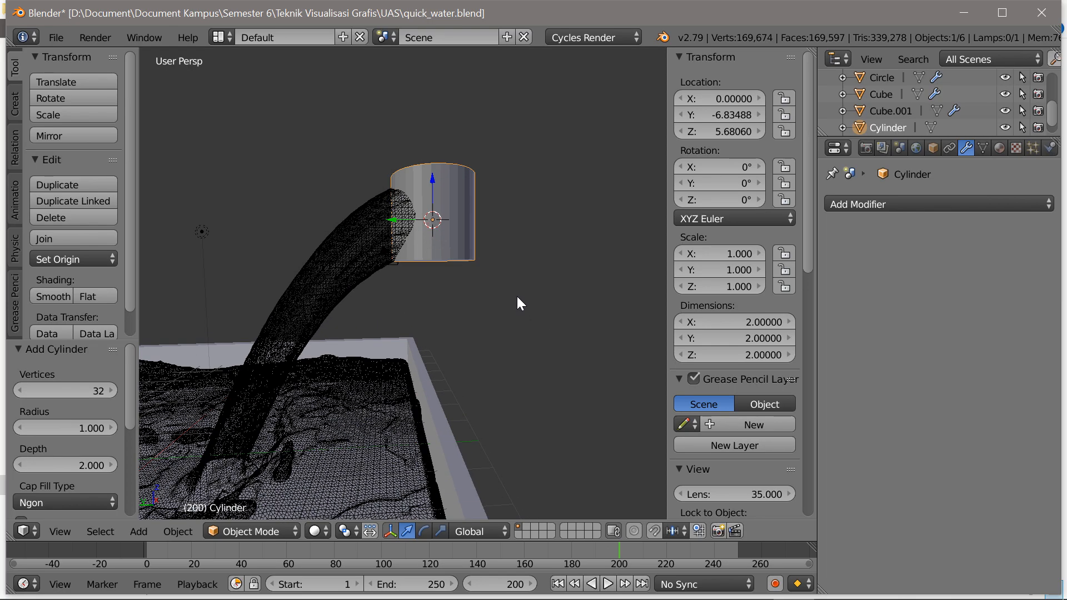
text(rx90)
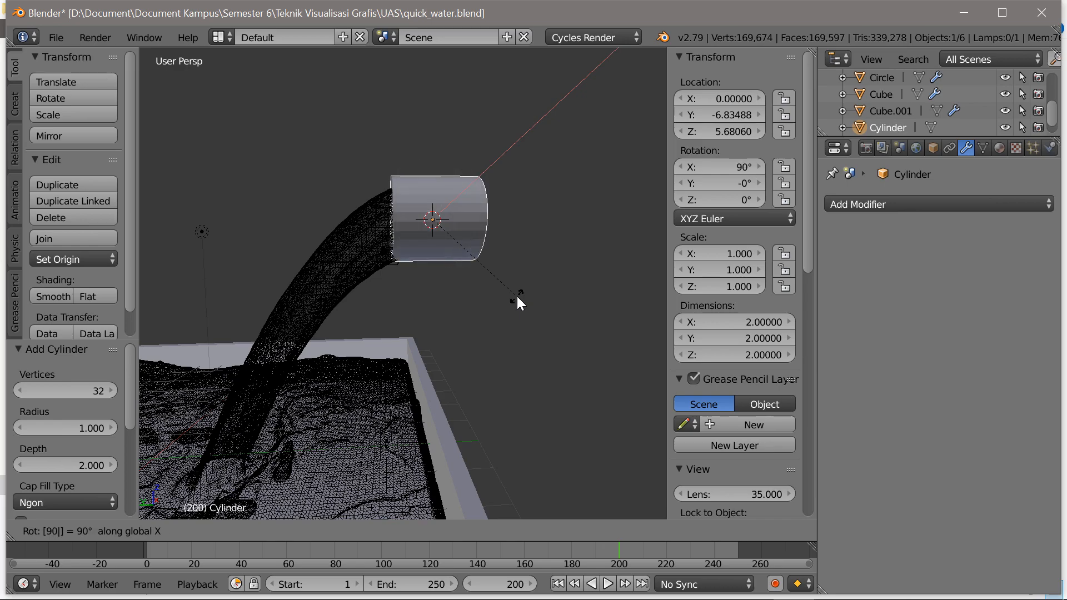
key(Return)
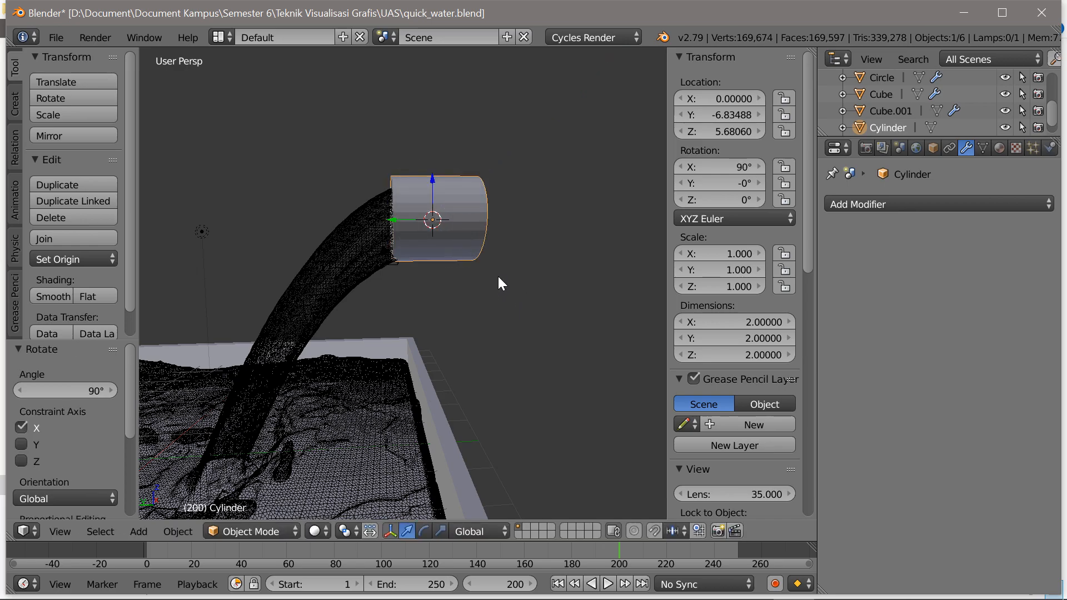
key(g)
key(z)
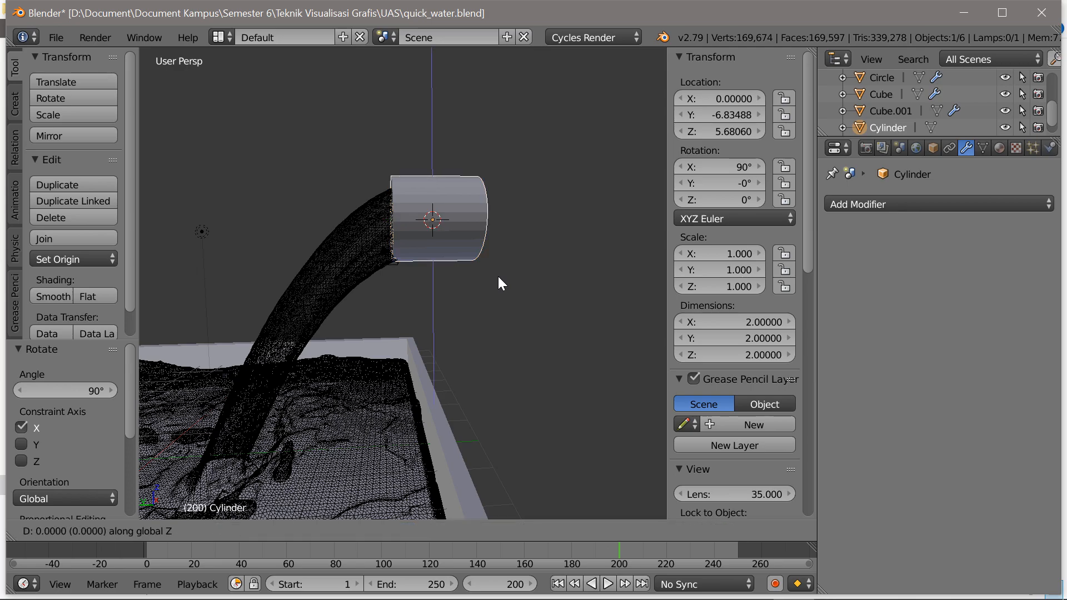
key(Escape)
Delete the cylinder's round end cap face on the side facing away from the basin, using face selection in Edit Mode.
key(Tab)
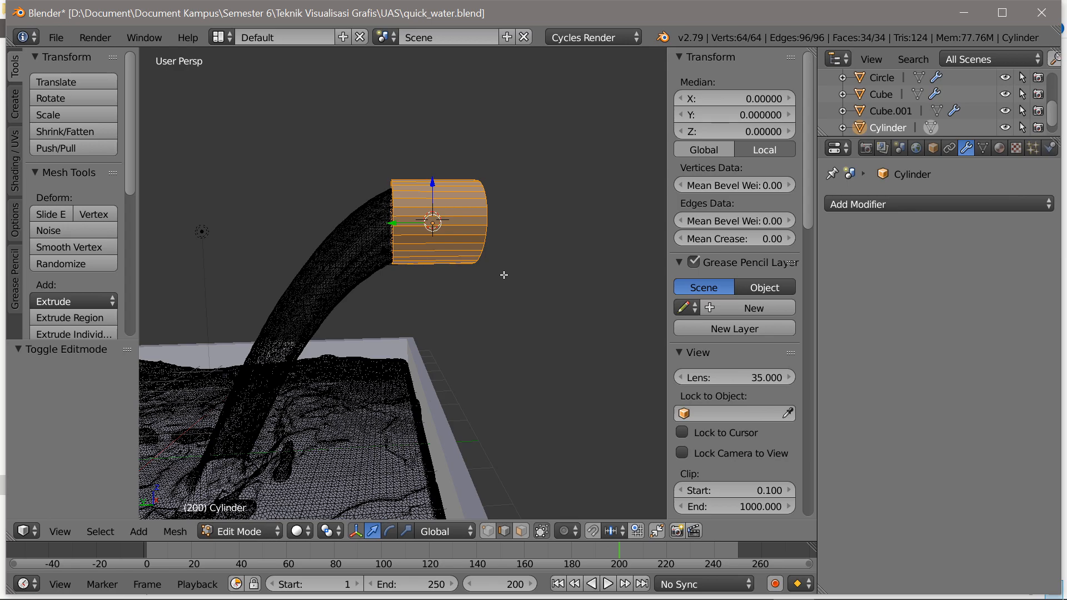
click(521, 531)
middle_drag(585, 308, 478, 289)
right_click(426, 214)
key(x)
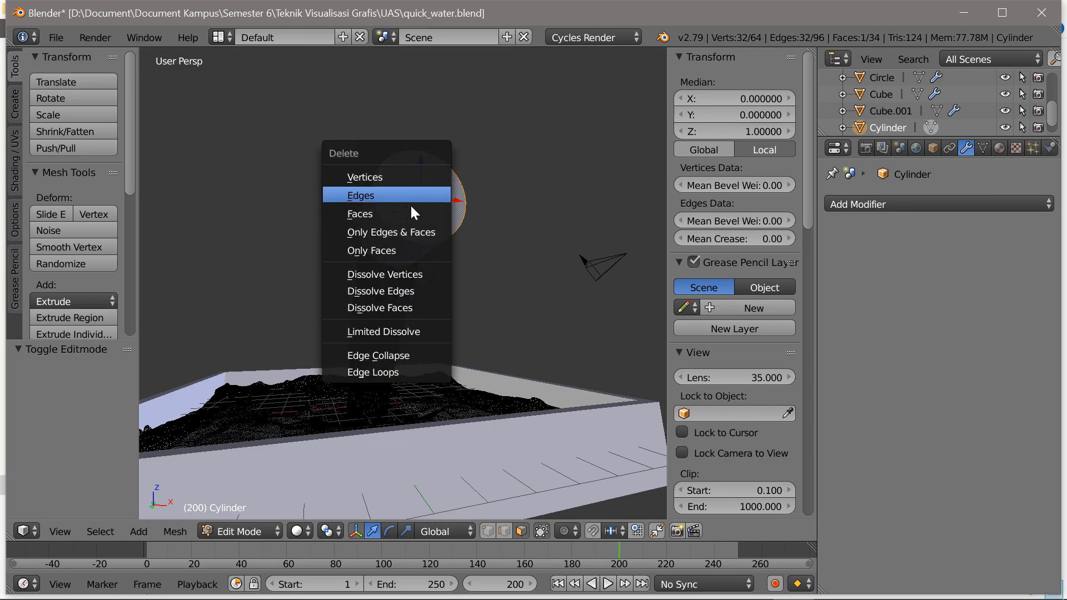
click(411, 211)
Delete the remaining end cap face where the water flows out and return the cylinder to Object Mode.
middle_drag(361, 213, 476, 226)
scroll(476, 225, up, 3)
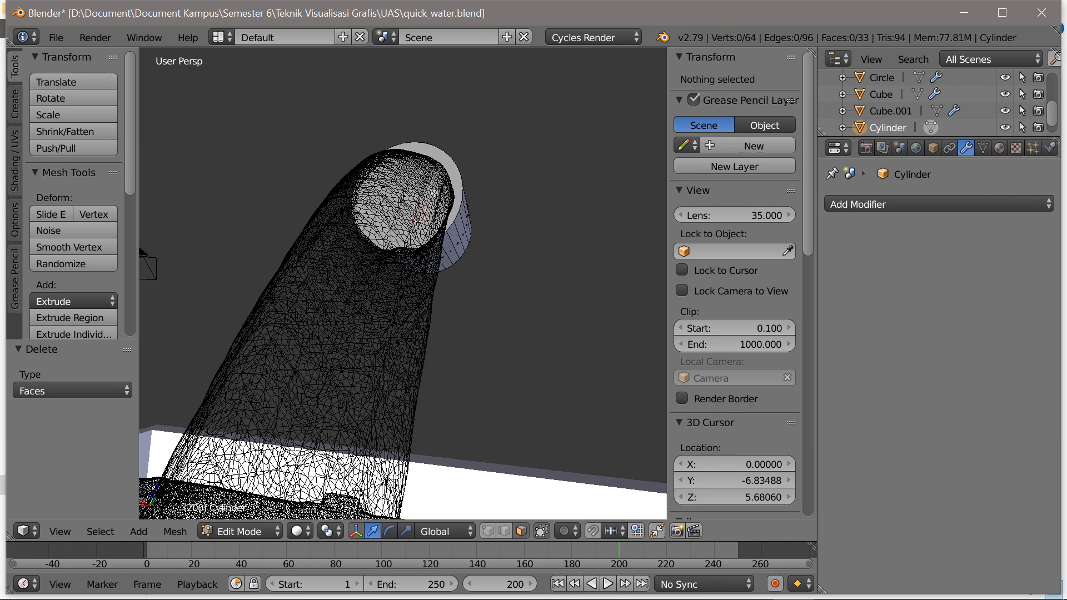
shift+middle_drag(435, 192, 415, 248)
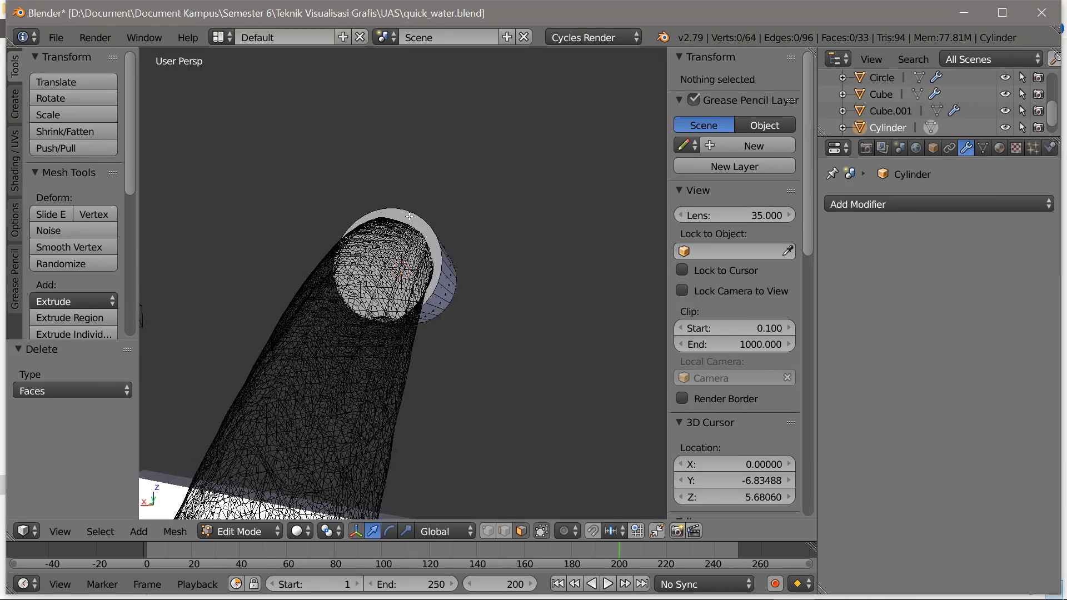
right_click(409, 216)
key(x)
click(409, 217)
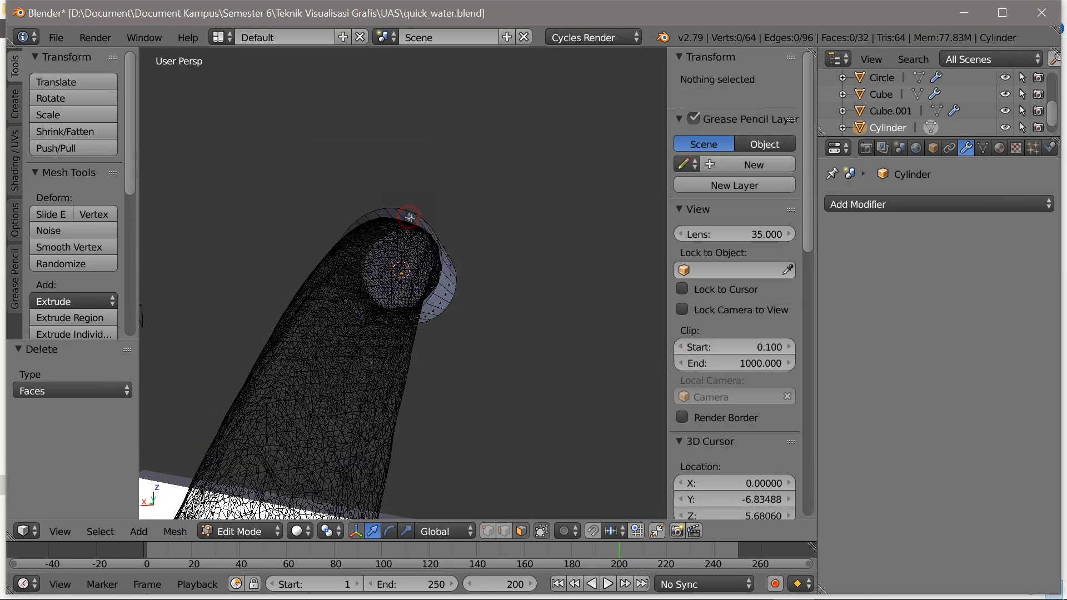
middle_drag(483, 271, 413, 285)
key(Tab)
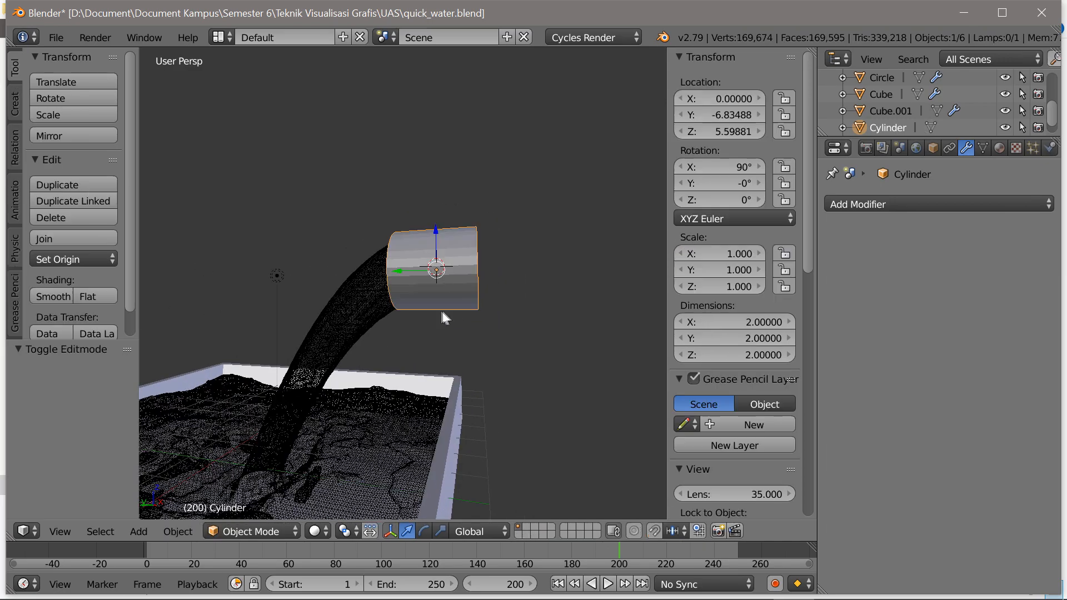
Add a Solidify modifier with thickness 0.0720 to the open cylinder and apply it.
click(860, 205)
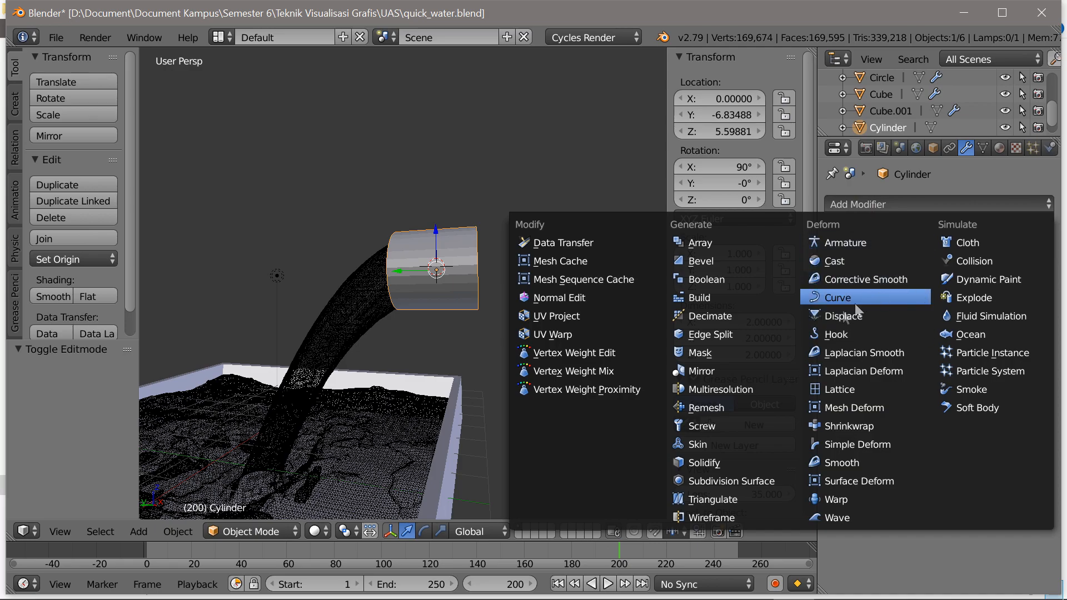
click(739, 463)
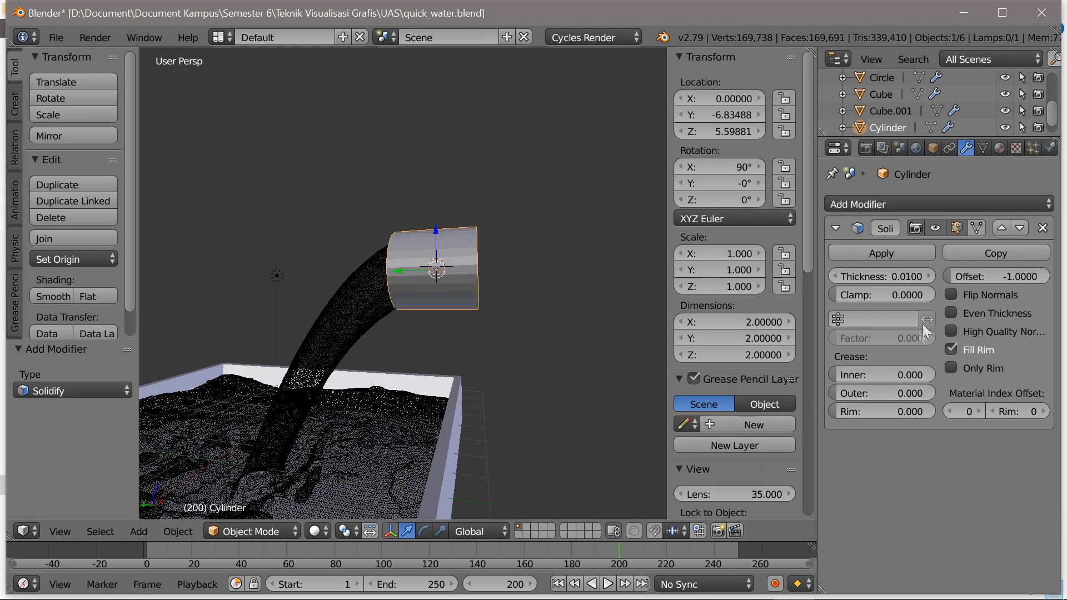
click(908, 275)
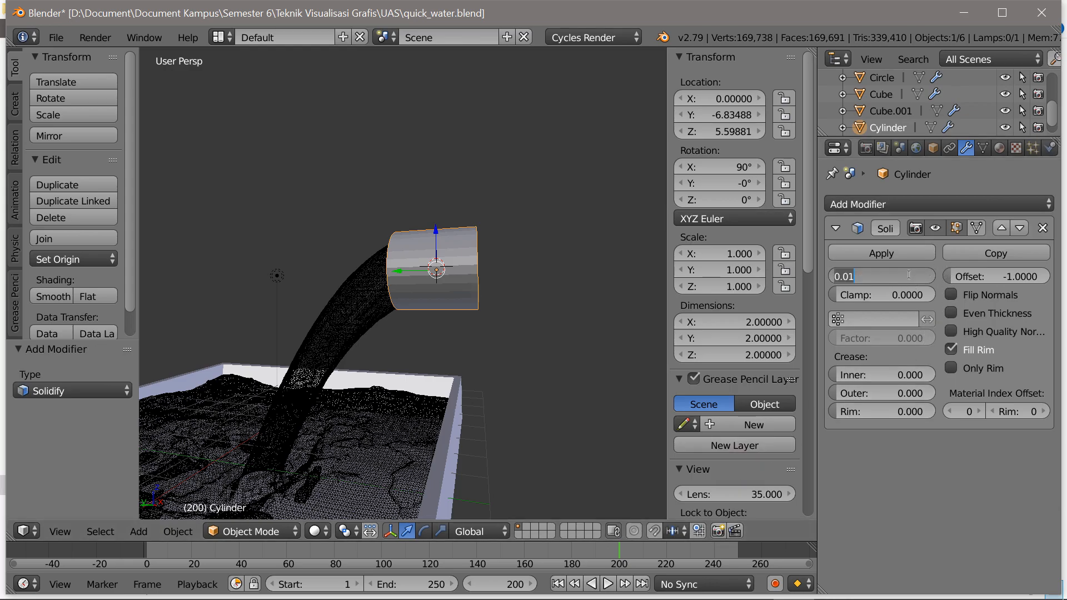
click(905, 299)
click(909, 278)
click(909, 278)
key(Return)
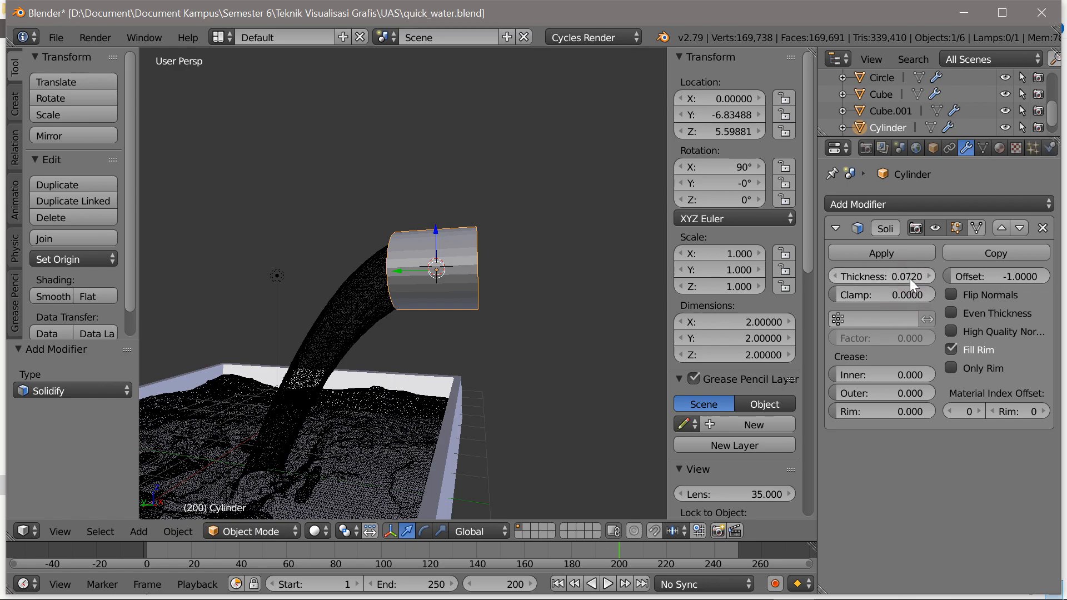
mouse_move(602, 280)
middle_down()
mouse_move(522, 279)
mouse_move(514, 292)
middle_up()
click(905, 252)
middle_drag(548, 293, 577, 280)
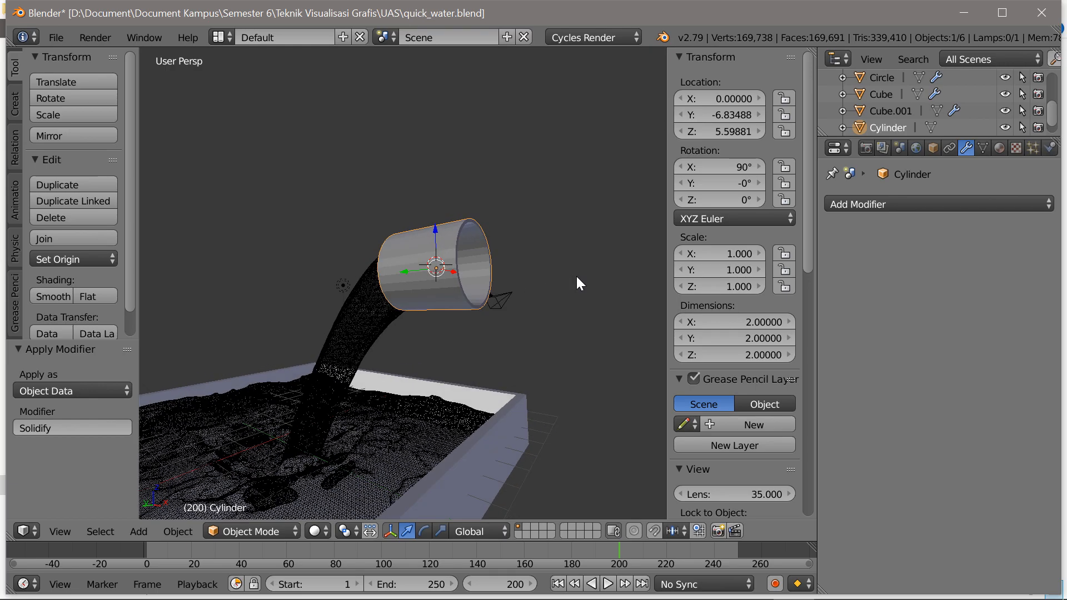
Set the mean crease to 1 on the inner and outer rim edge loops at both open ends of the cylinder.
key(Tab)
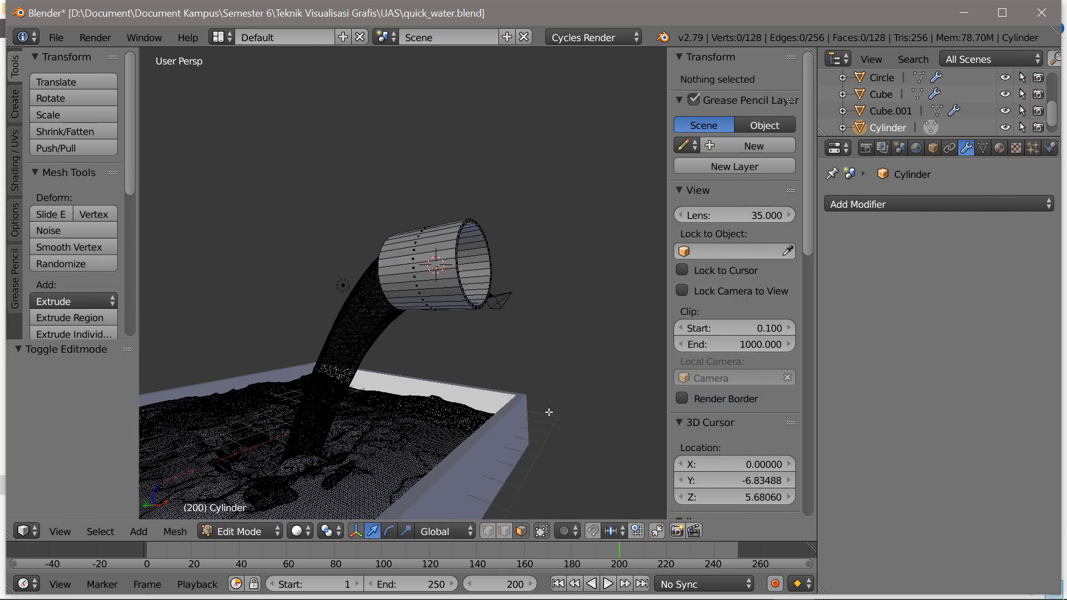
click(504, 533)
middle_drag(544, 426, 439, 343)
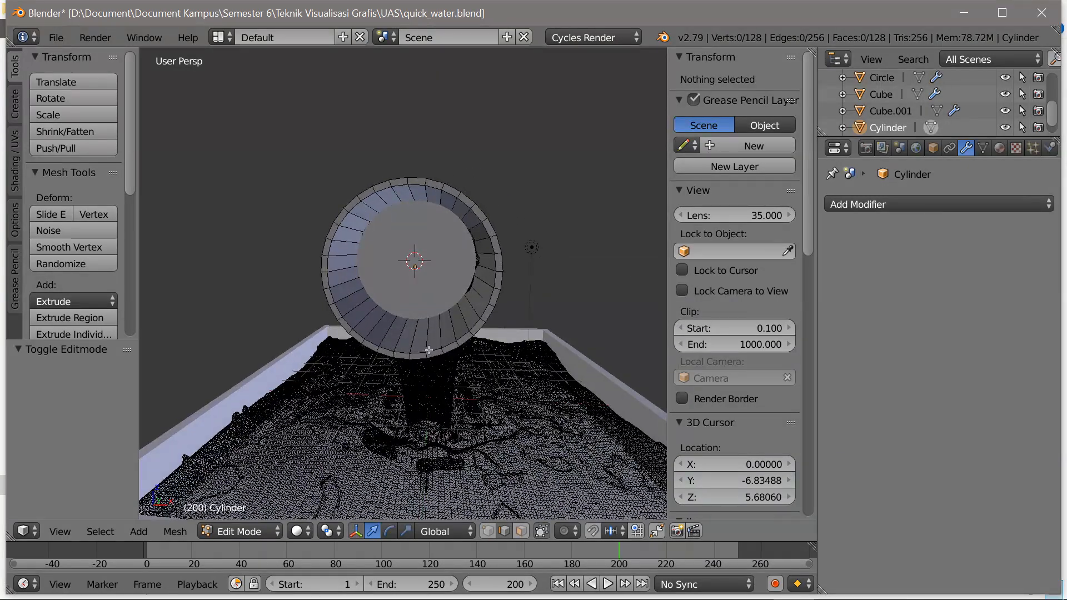
scroll(437, 350, up, 2)
alt+right_click(538, 247)
alt+shift+right_click(531, 248)
middle_drag(605, 262, 426, 232)
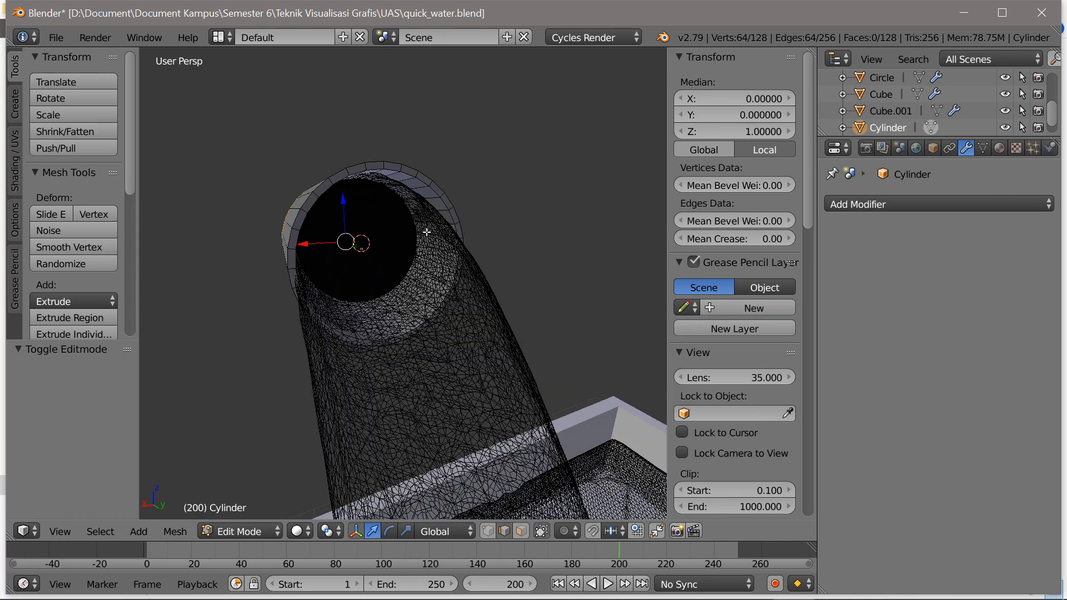
scroll(426, 231, up, 3)
scroll(431, 203, down, 1)
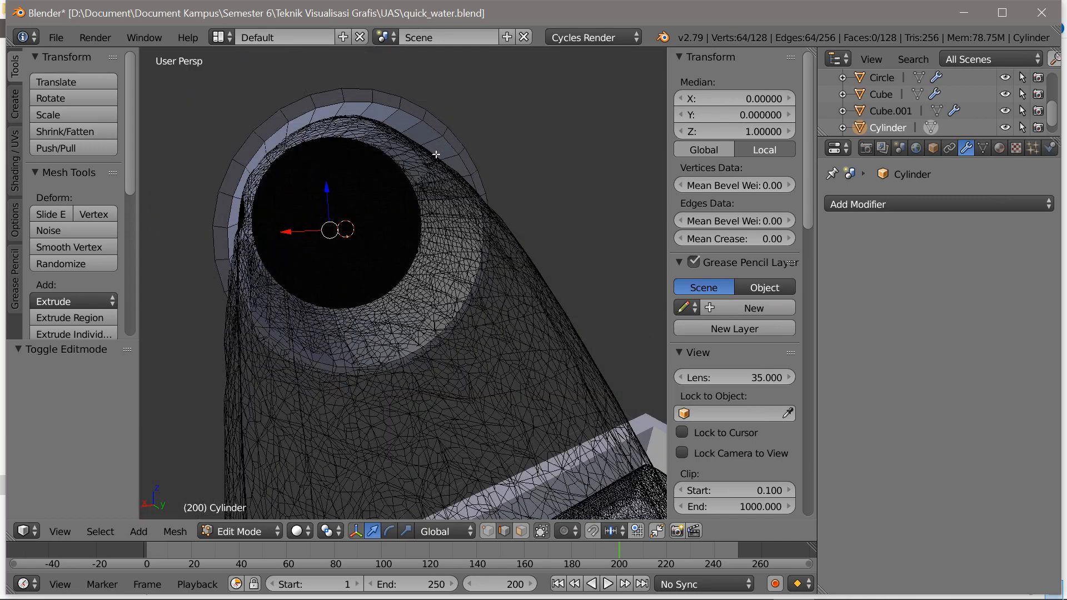
alt+shift+right_click(407, 103)
alt+shift+right_click(405, 105)
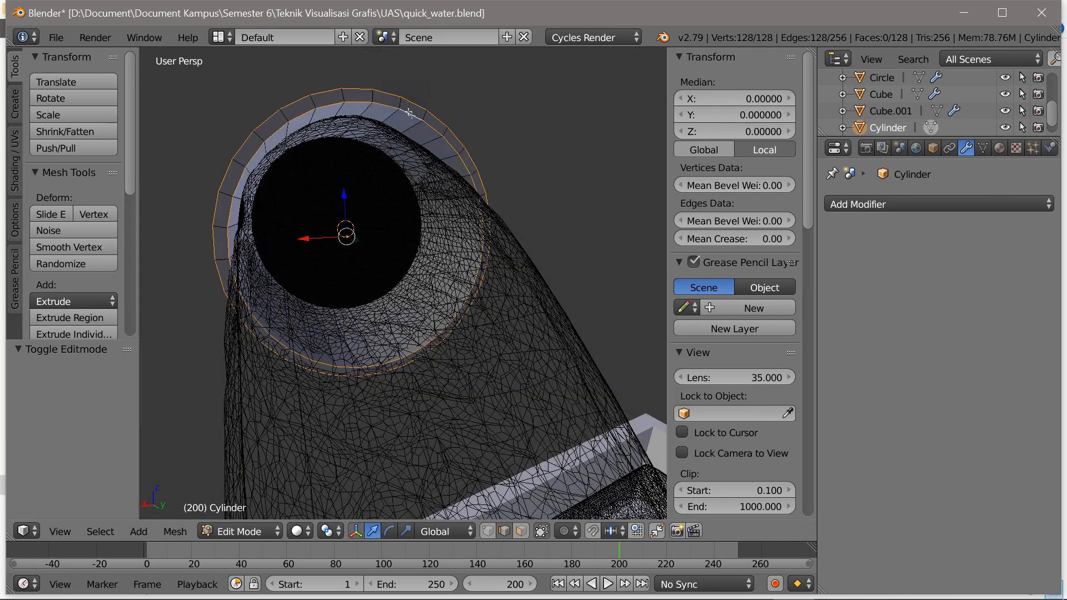
scroll(460, 170, down, 3)
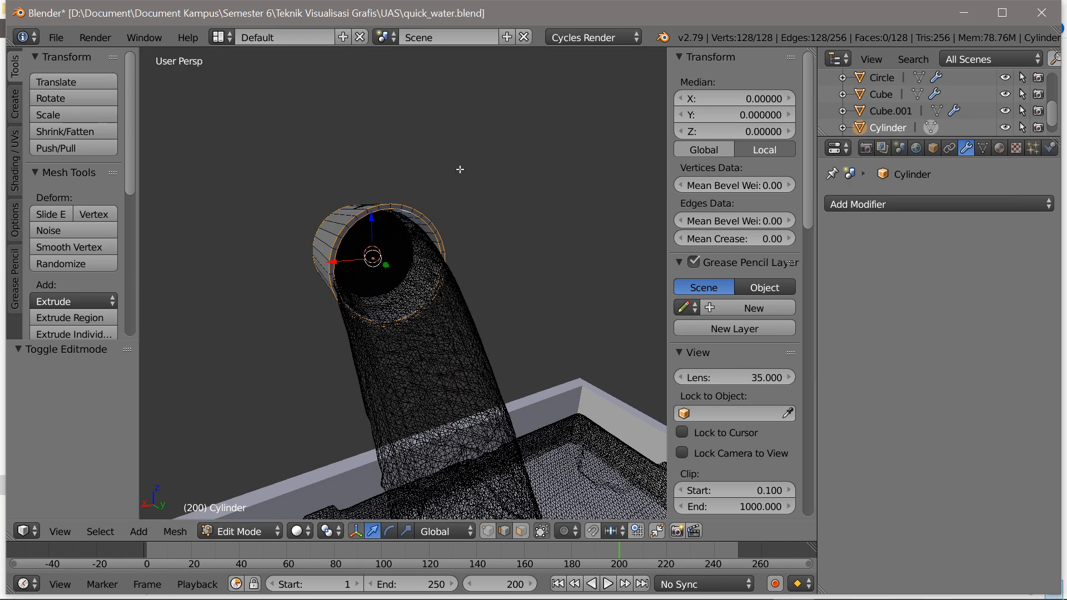
click(772, 239)
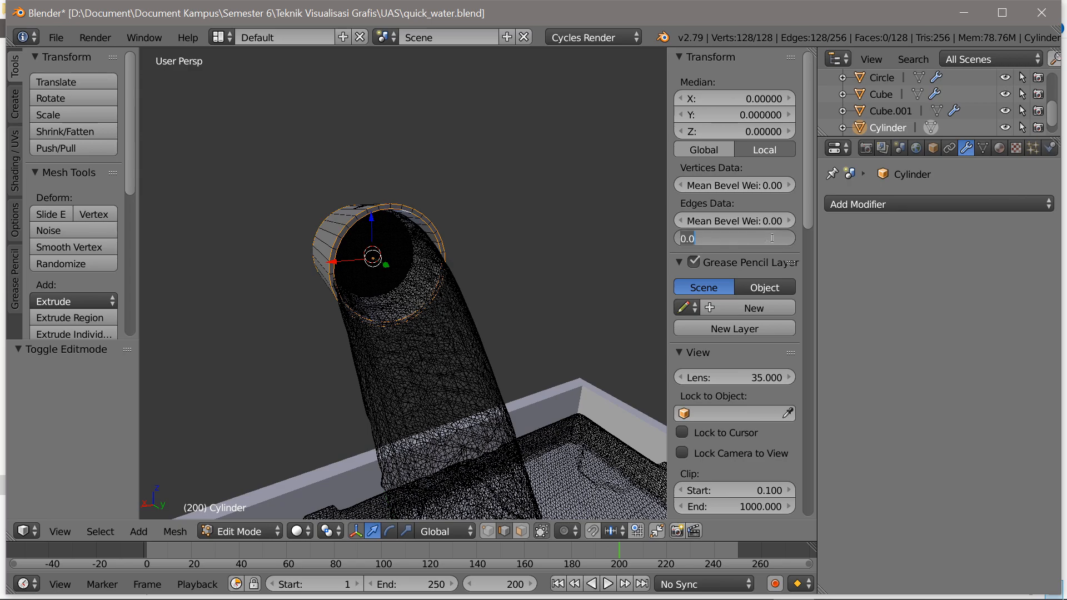
text(1)
key(Return)
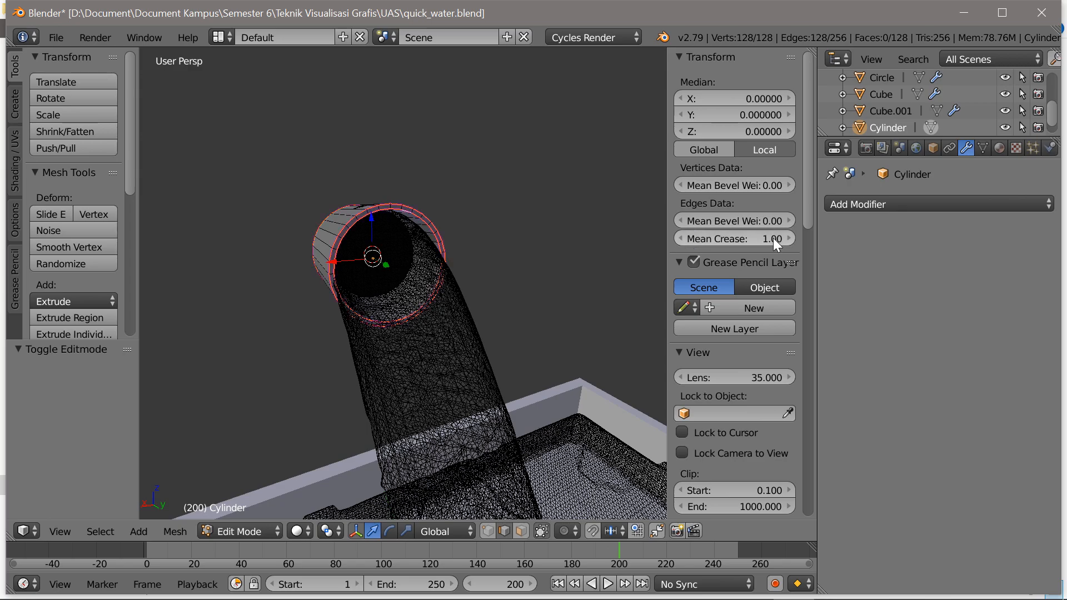
Add a Subdivision Surface modifier to the cylinder with 2 view and 3 render subdivisions.
click(935, 206)
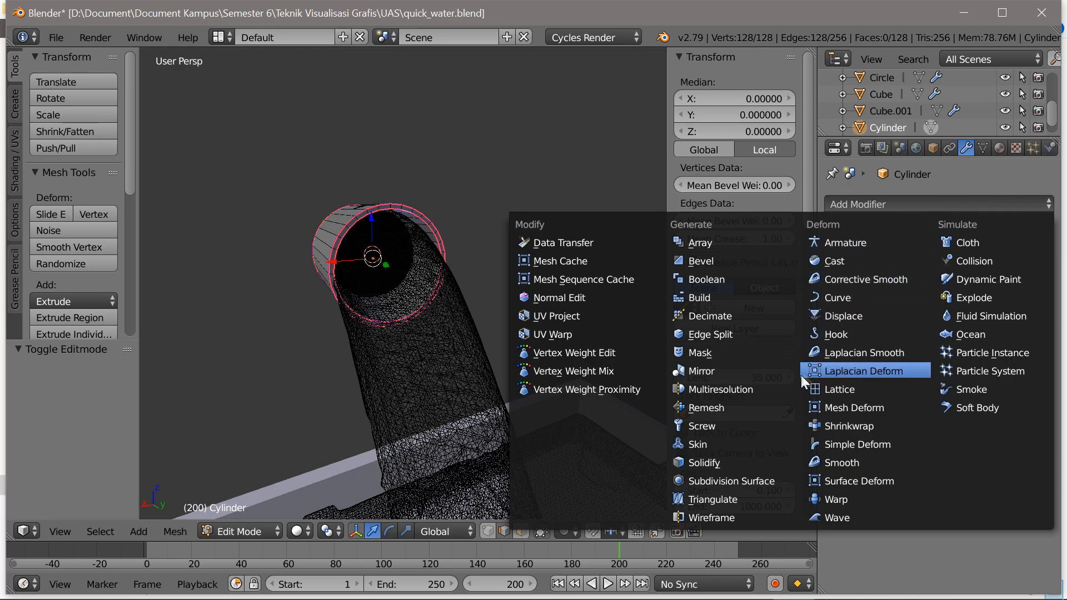
click(748, 478)
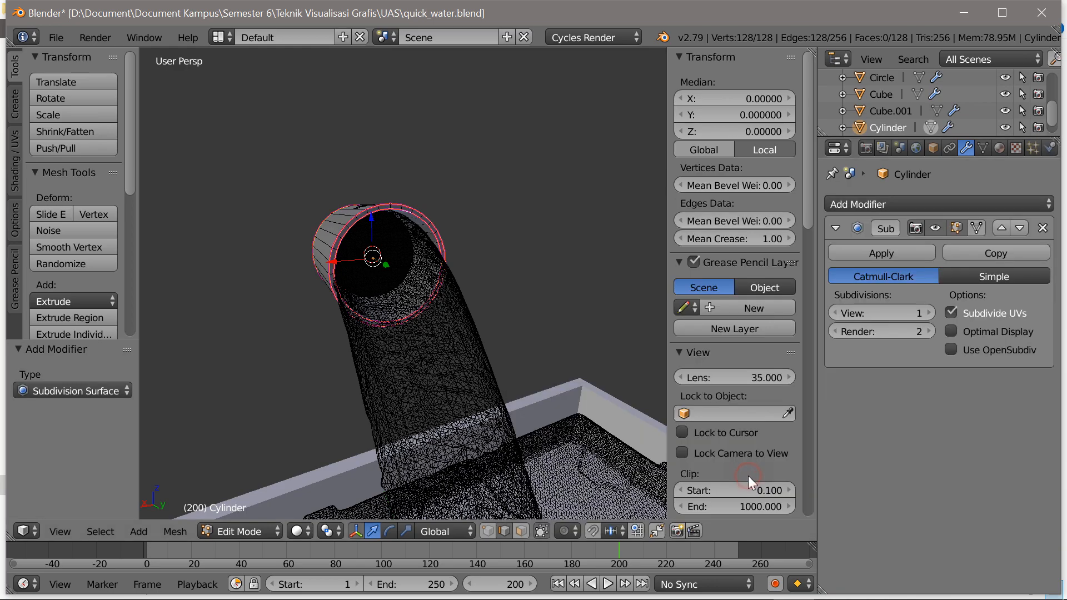
click(929, 312)
Extend the cylinder's end facing away from the basin by about 1.85 units along negative Y, and return to Object Mode.
key(a)
middle_drag(494, 232, 337, 234)
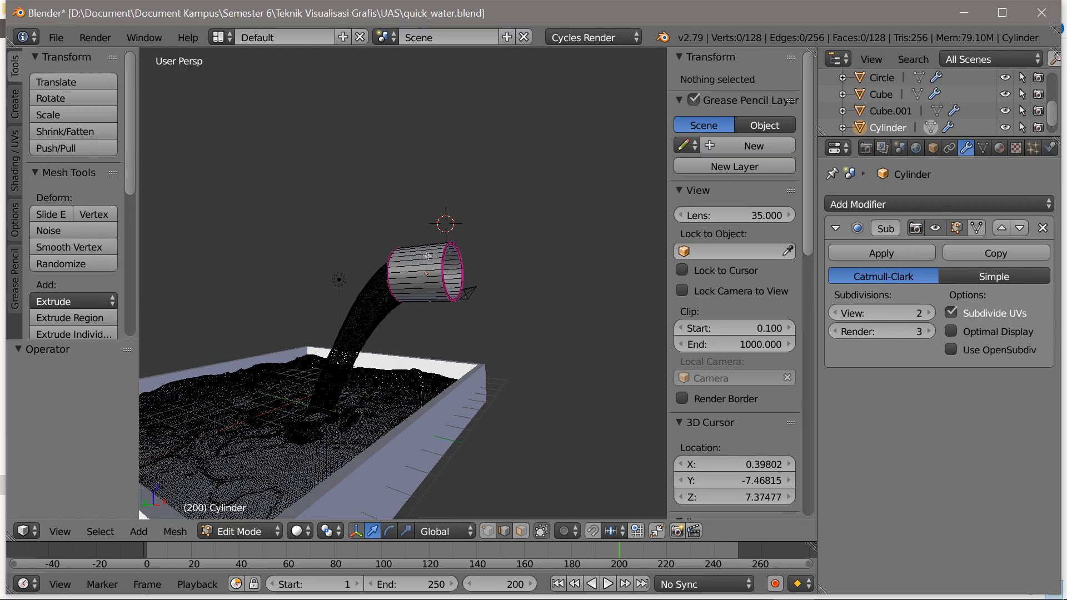
key(b)
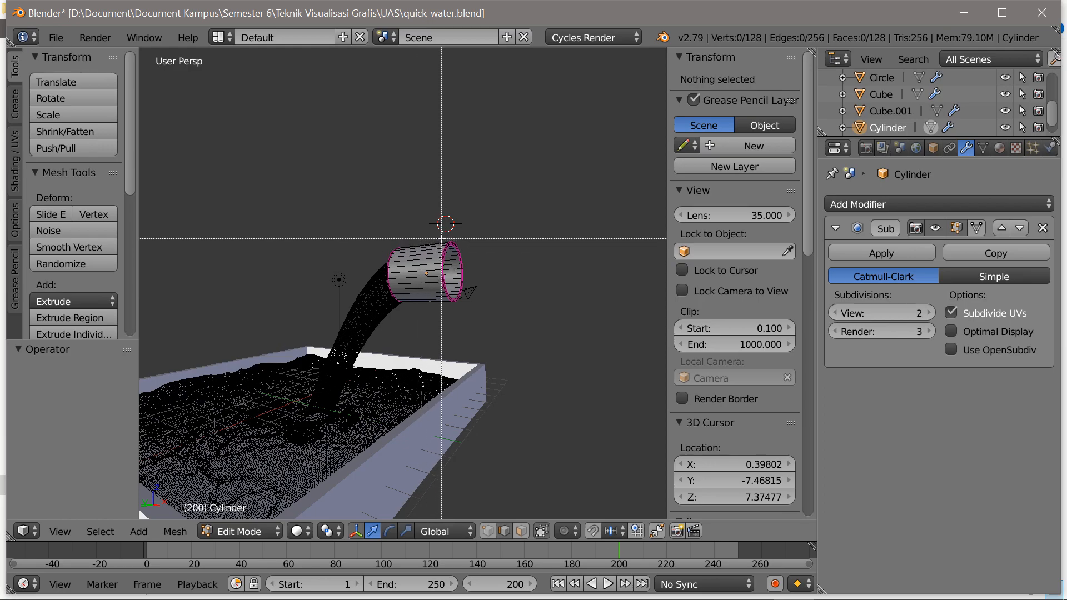
drag(439, 237, 473, 305)
middle_drag(475, 303, 504, 317)
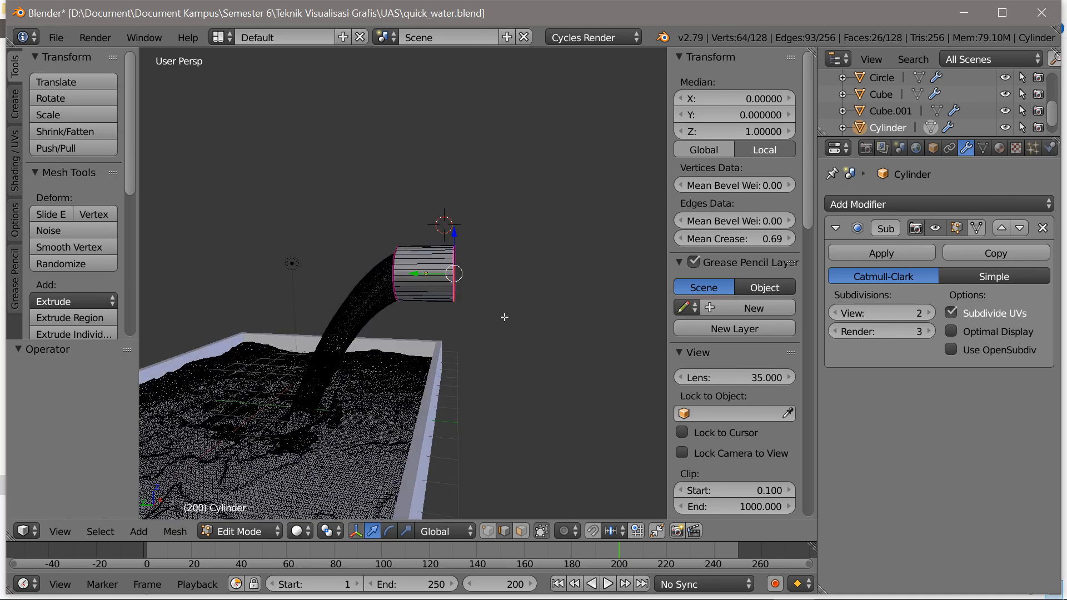
key(g)
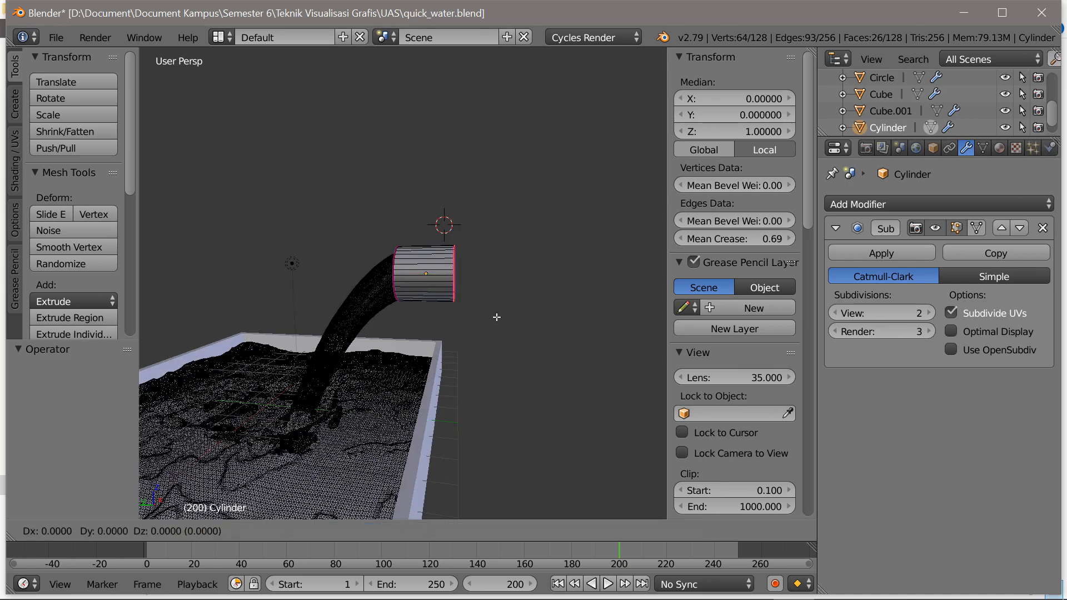
key(y)
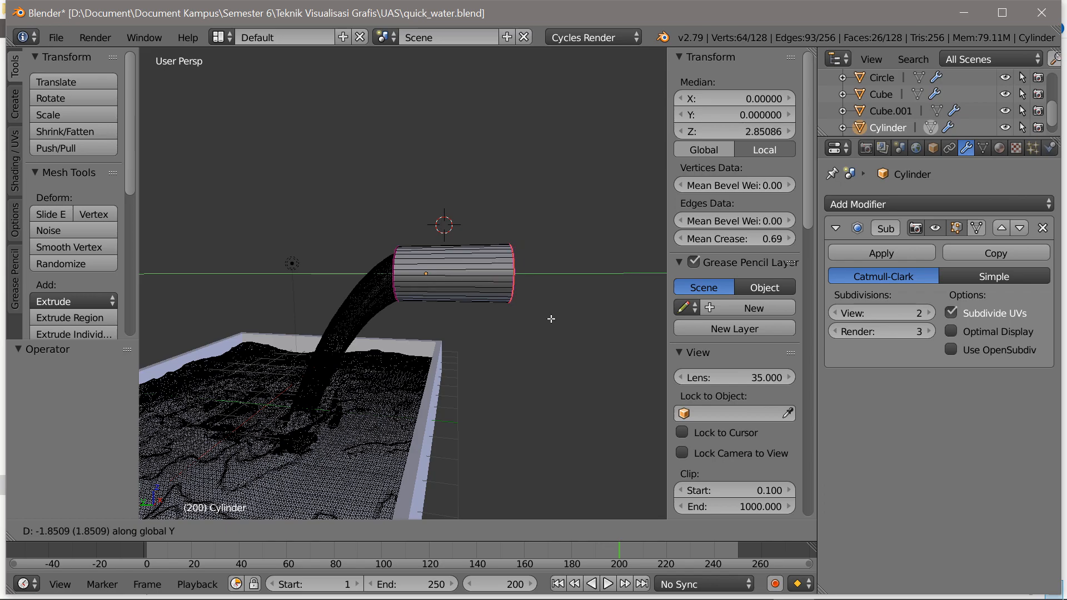
click(551, 318)
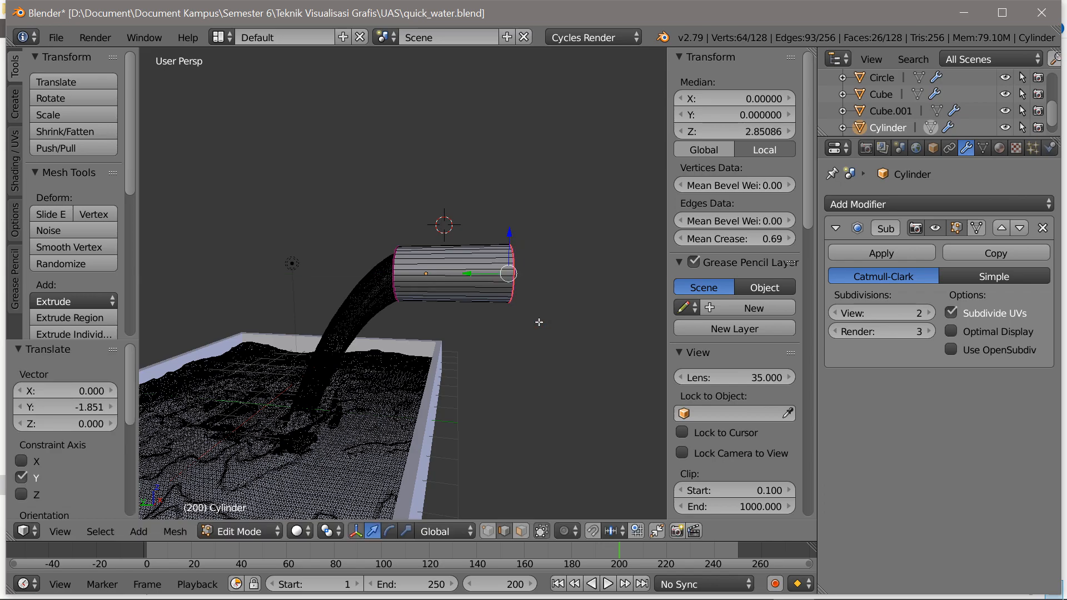
middle_drag(533, 322, 578, 230)
scroll(481, 243, down, 3)
key(Tab)
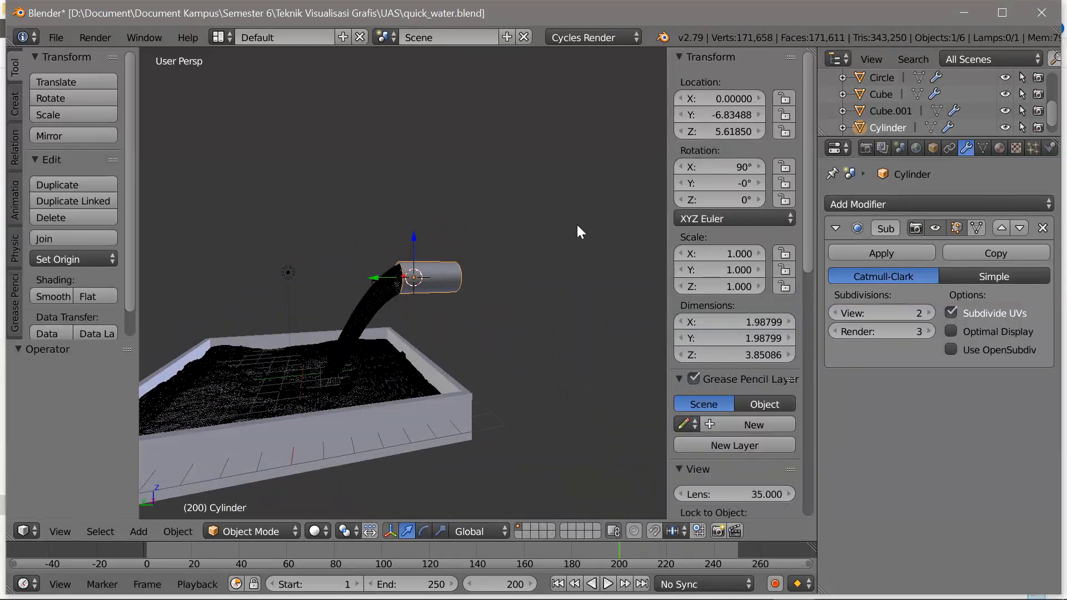
Snap the 3D cursor to the cylinder, add a plane there and rotate it 90° in the right side view so it stands upright.
key(KP_3)
scroll(496, 262, up, 3)
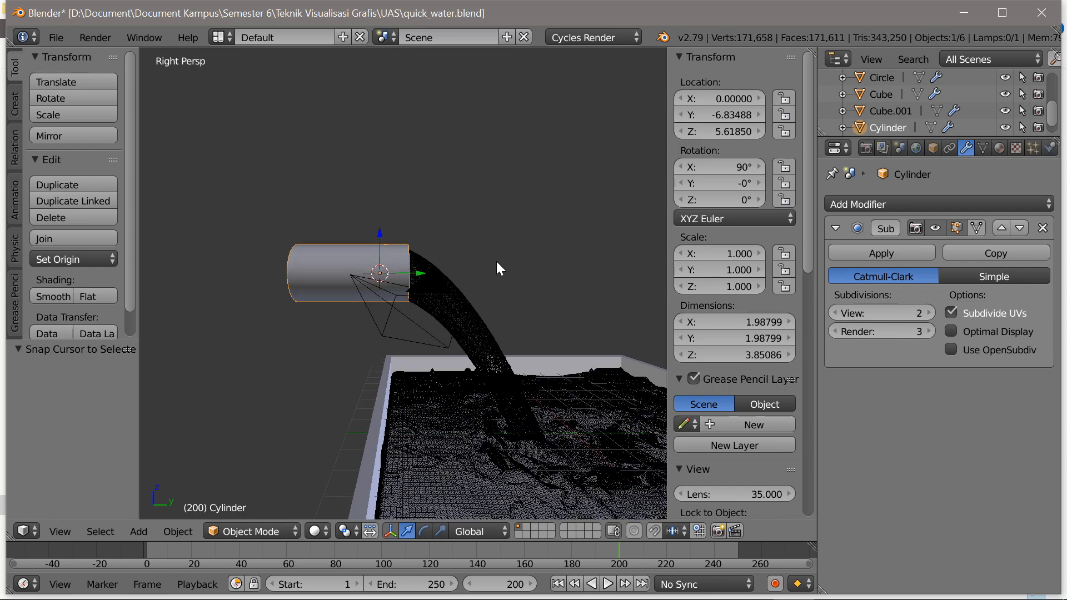
key(shift+a)
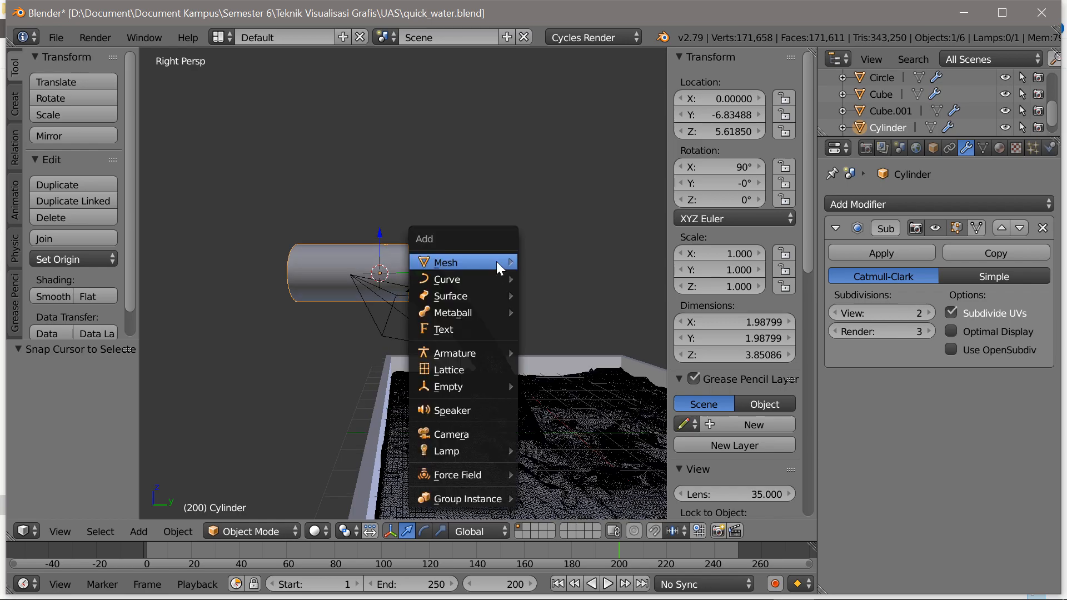
mouse_move(496, 263)
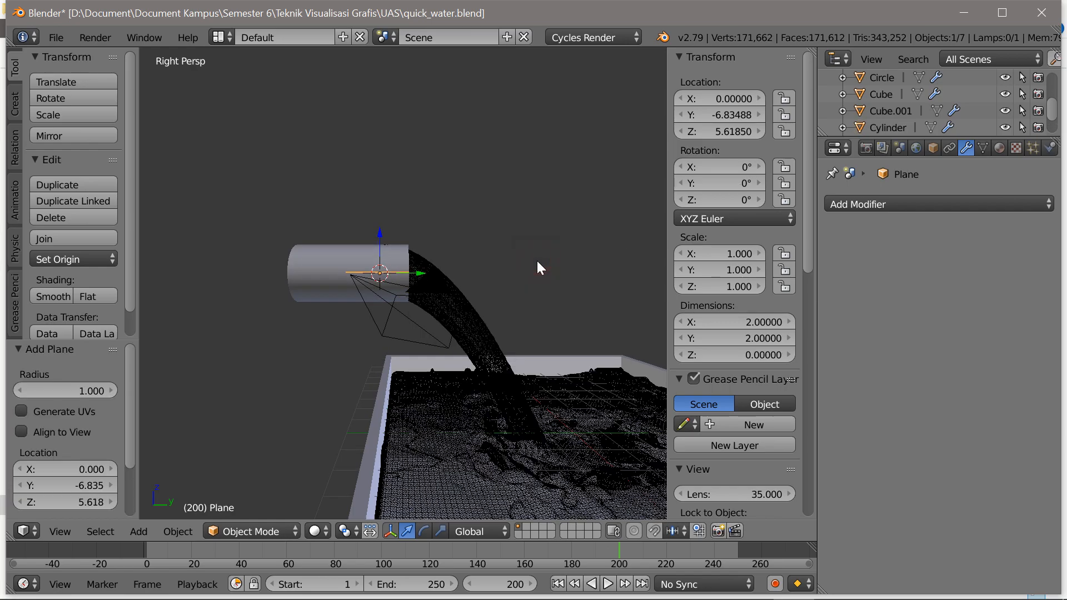
text(r90)
key(Return)
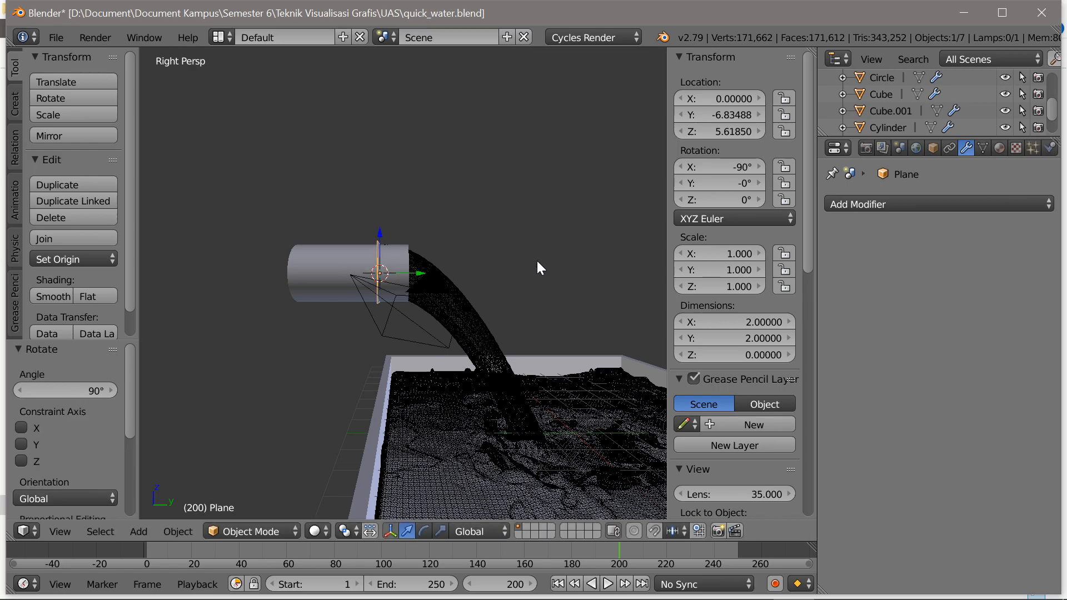
Move the plane back along the pipe by about 1.7 units and scale it up by about 10.1 to form a wall.
key(g)
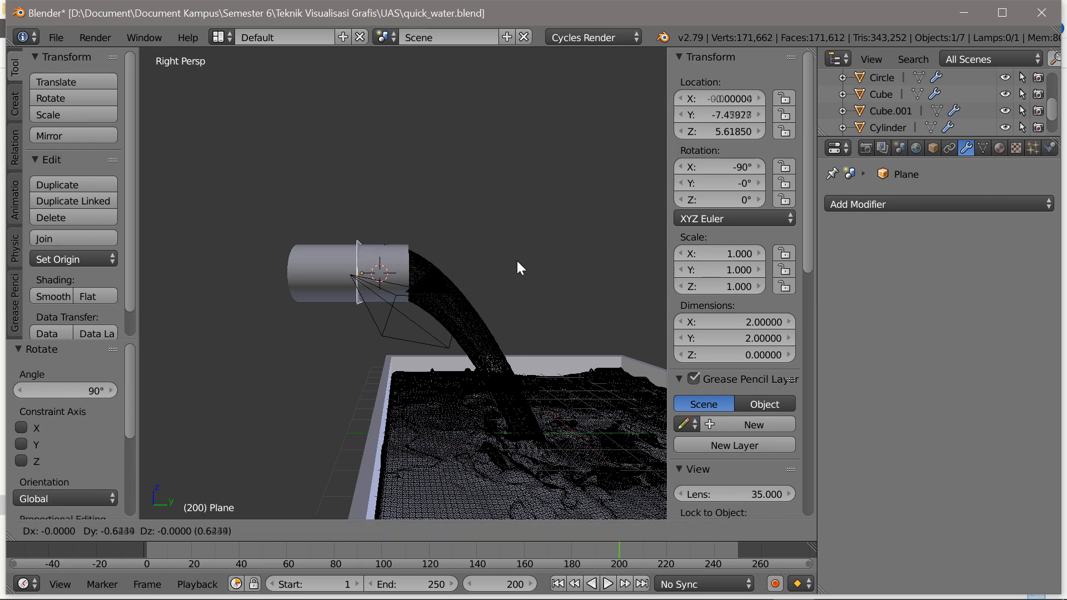
click(489, 262)
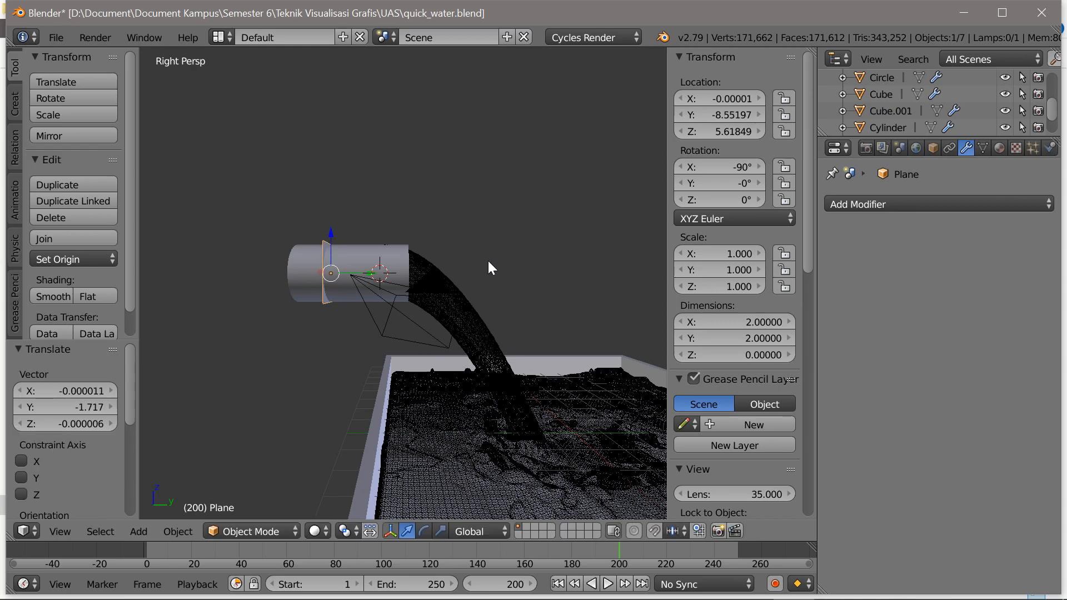
middle_drag(492, 260, 422, 274)
key(s)
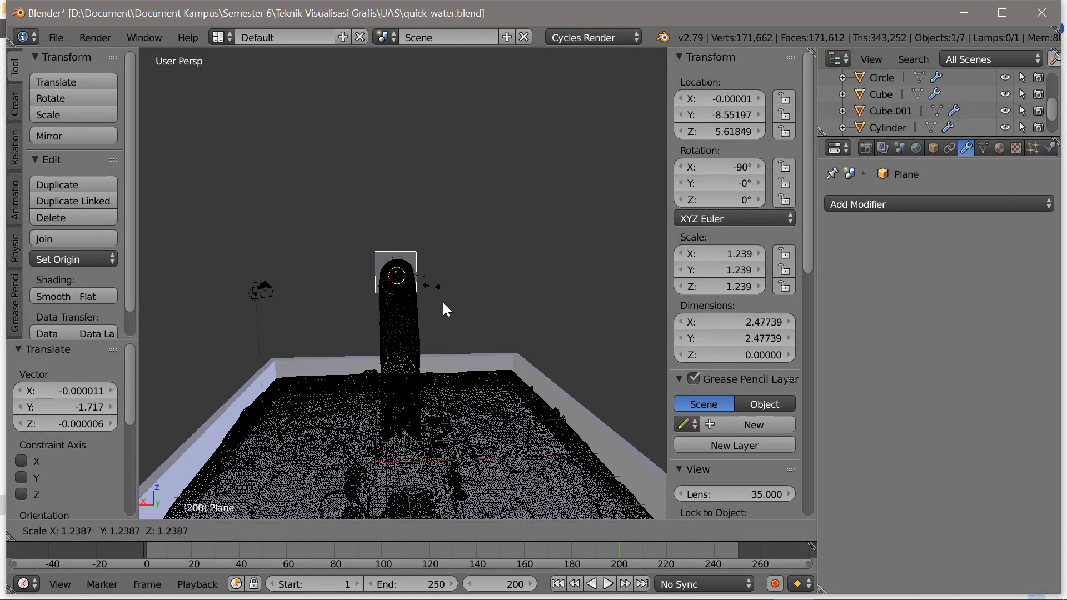
click(599, 415)
Extrude the wall plane's lower edge and one vertical side edge about 22.8 units along Y to form a floor and side wall.
middle_drag(575, 401, 512, 372)
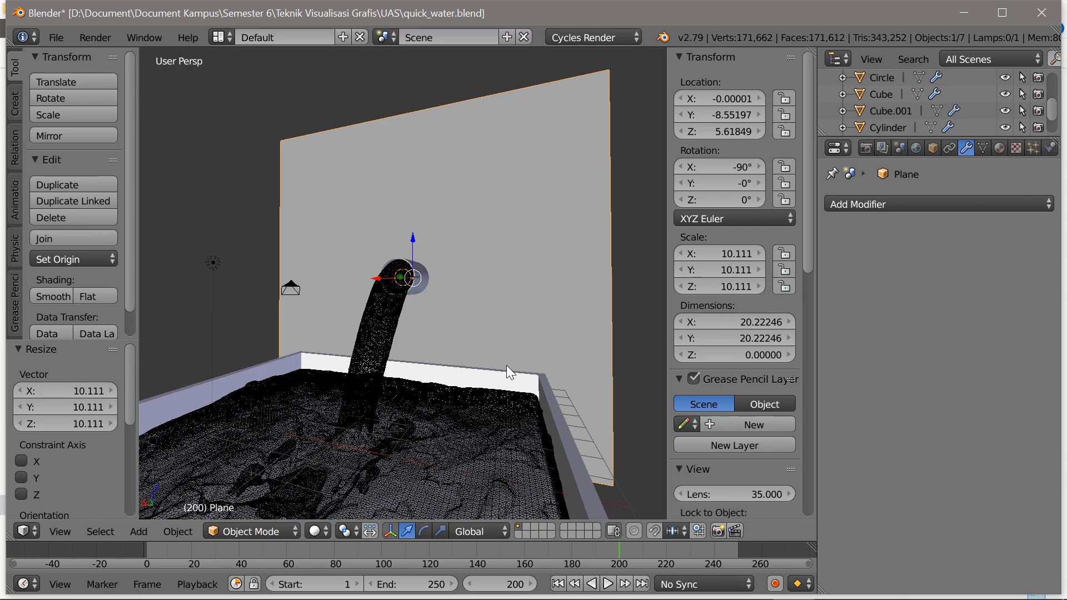
key(Tab)
click(507, 531)
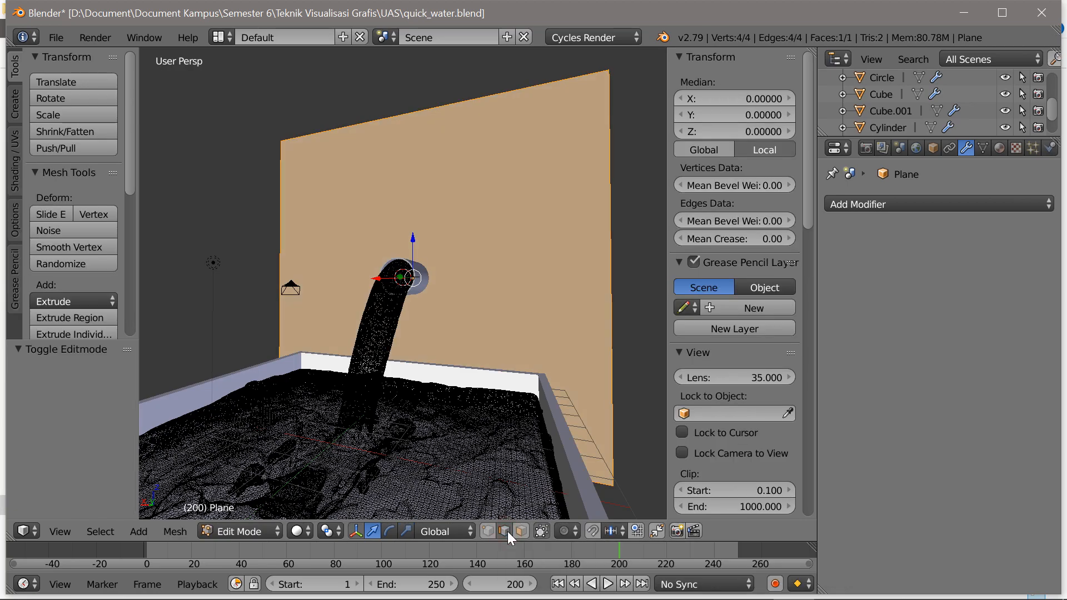
middle_drag(515, 507, 368, 341)
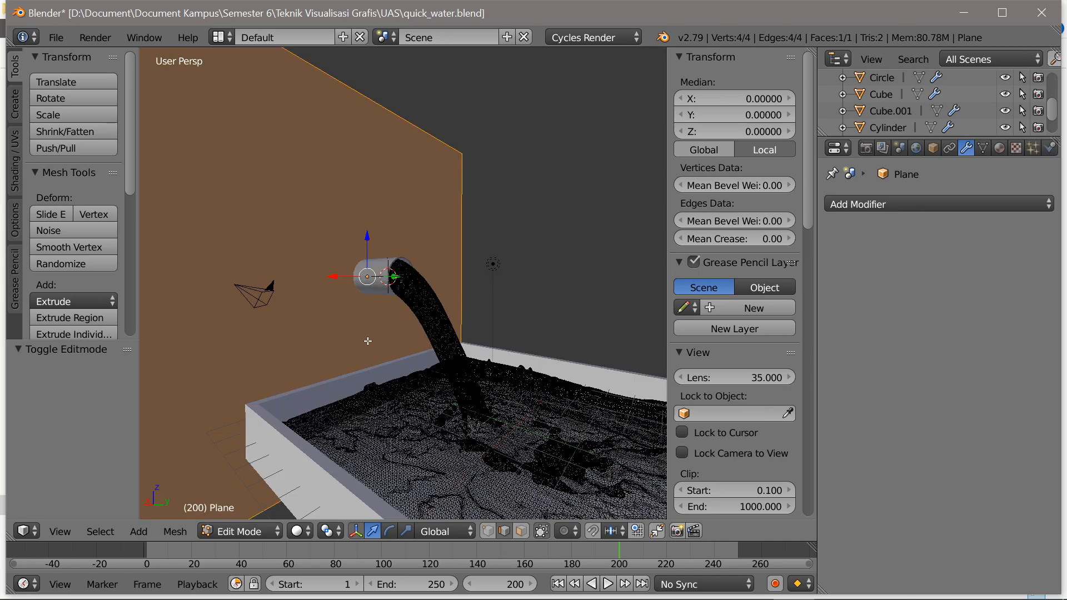
middle_drag(418, 317, 334, 400)
ctrl+right_click(310, 431)
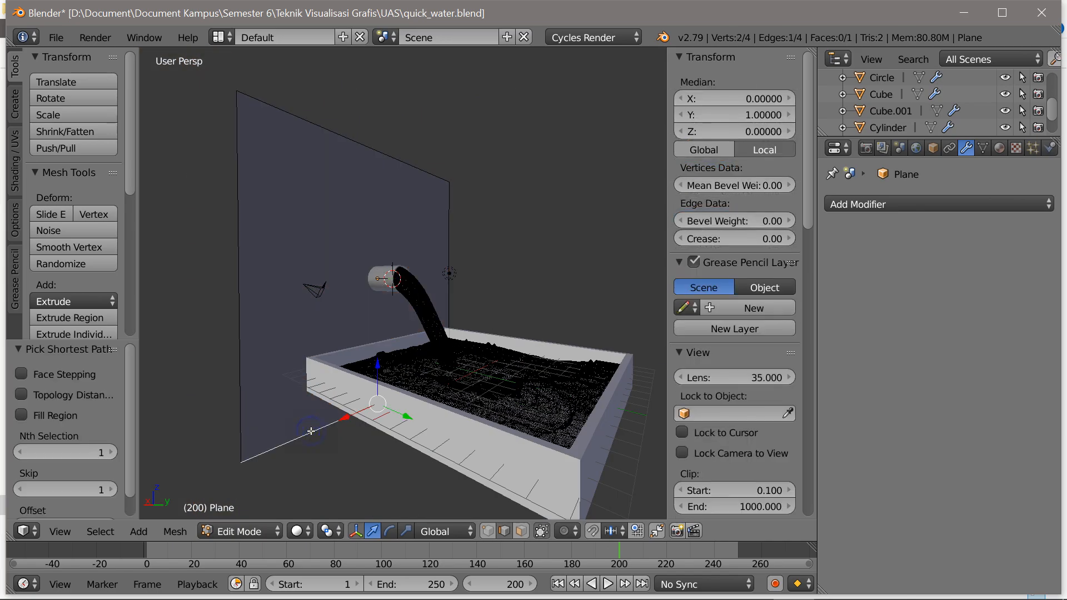
ctrl+right_click(449, 251)
scroll(477, 276, down, 3)
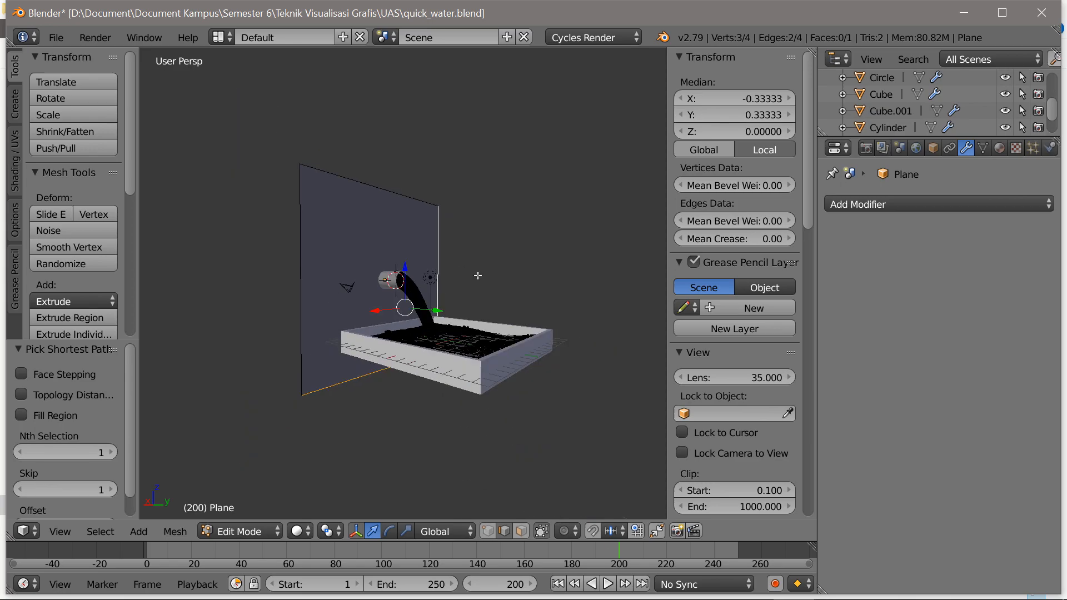
scroll(475, 275, down, 2)
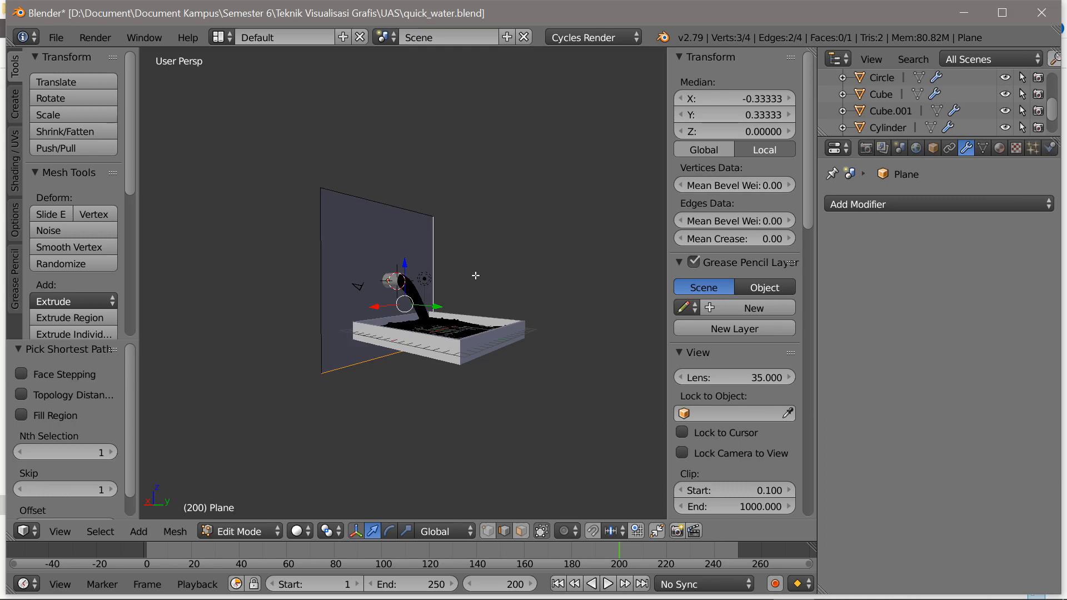
key(e)
key(y)
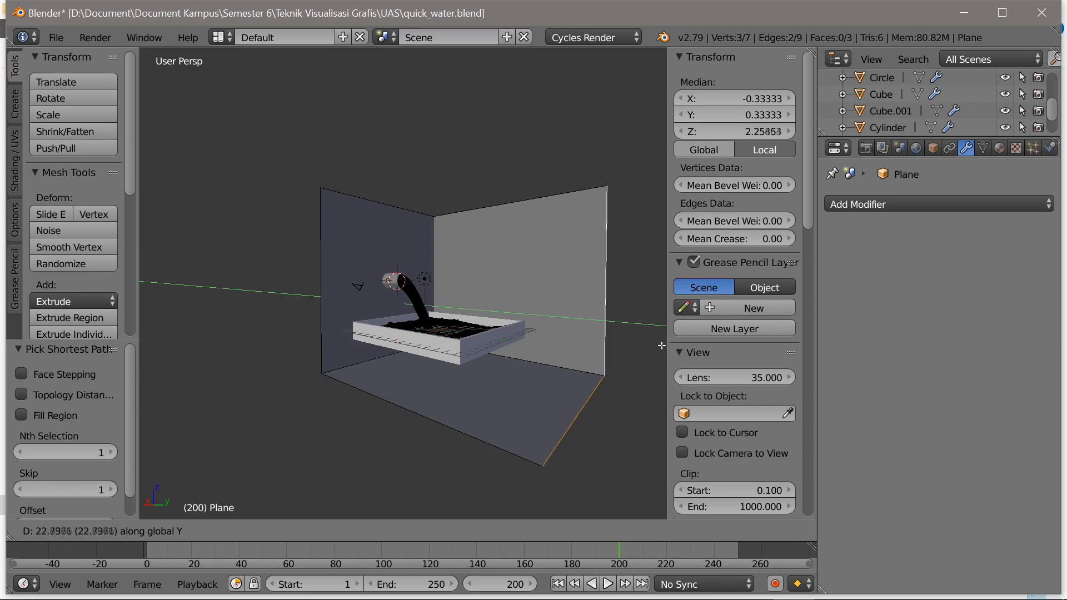
click(590, 360)
Return the plane to Object Mode and raise the room about 3.1 units along Z.
middle_drag(593, 360, 624, 367)
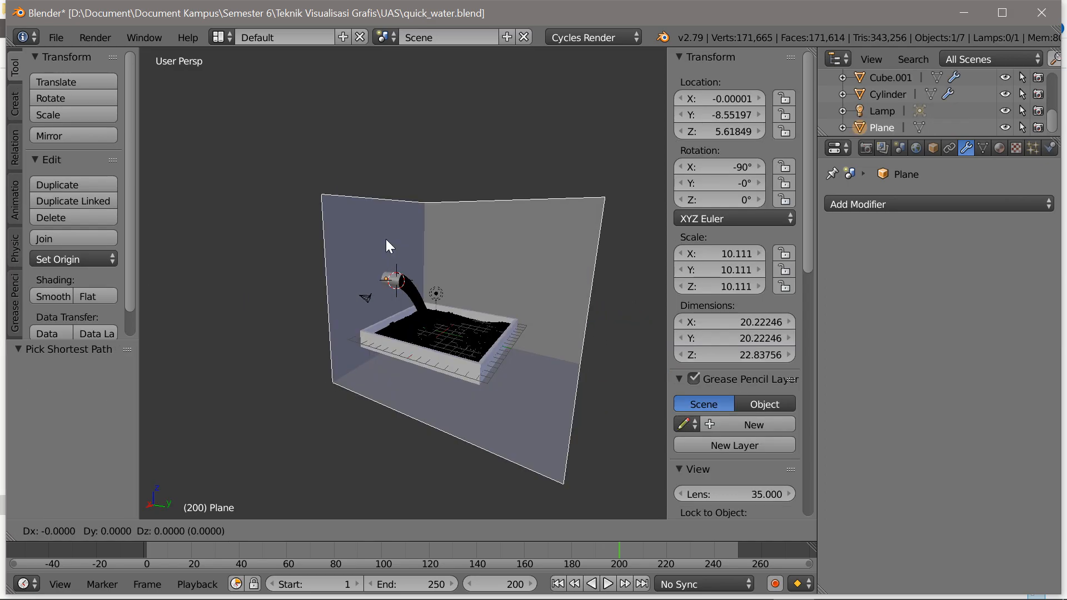
key(z)
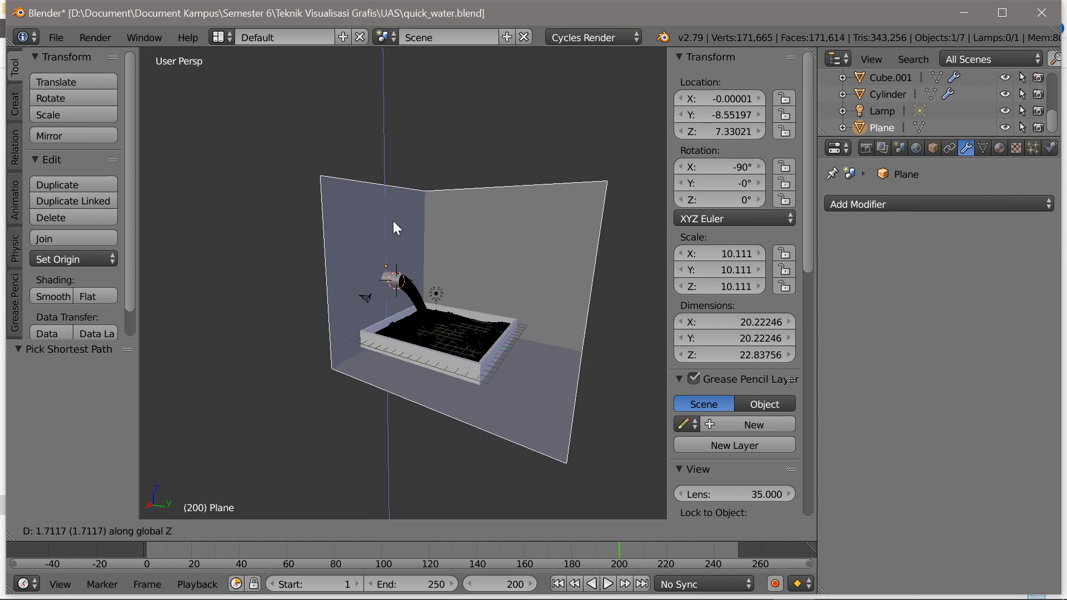
click(394, 216)
Scale the room by about 1.6 in X and Y while locking its height.
middle_drag(394, 215, 410, 291)
scroll(456, 297, up, 2)
scroll(457, 298, down, 1)
key(s)
key(shift+z)
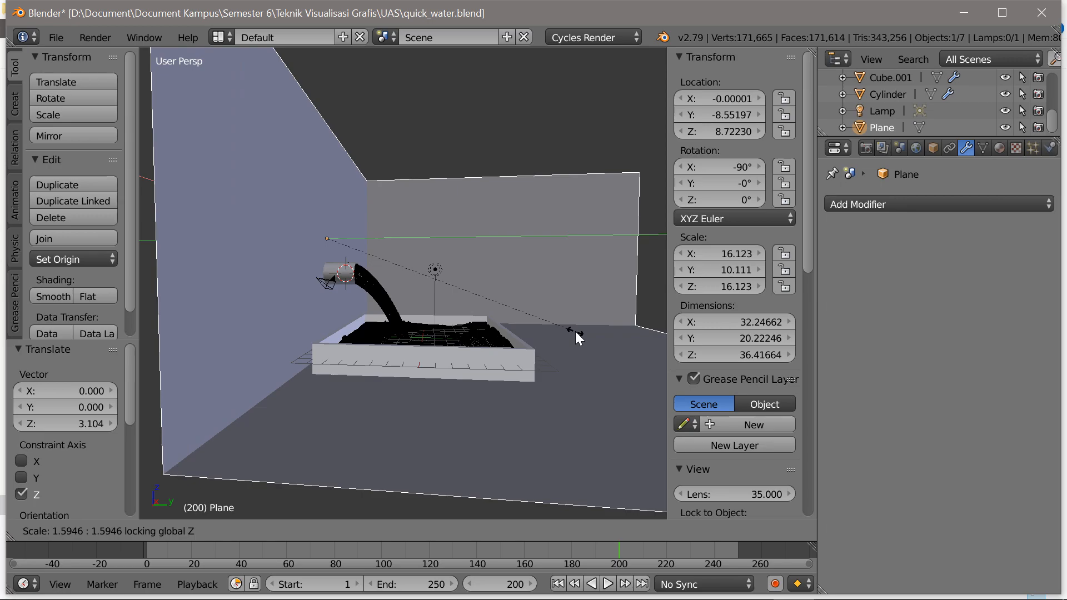
click(578, 330)
Raise the room about 0.35 units along Z in the right orthographic view so its floor meets the basin's underside.
scroll(578, 330, down, 3)
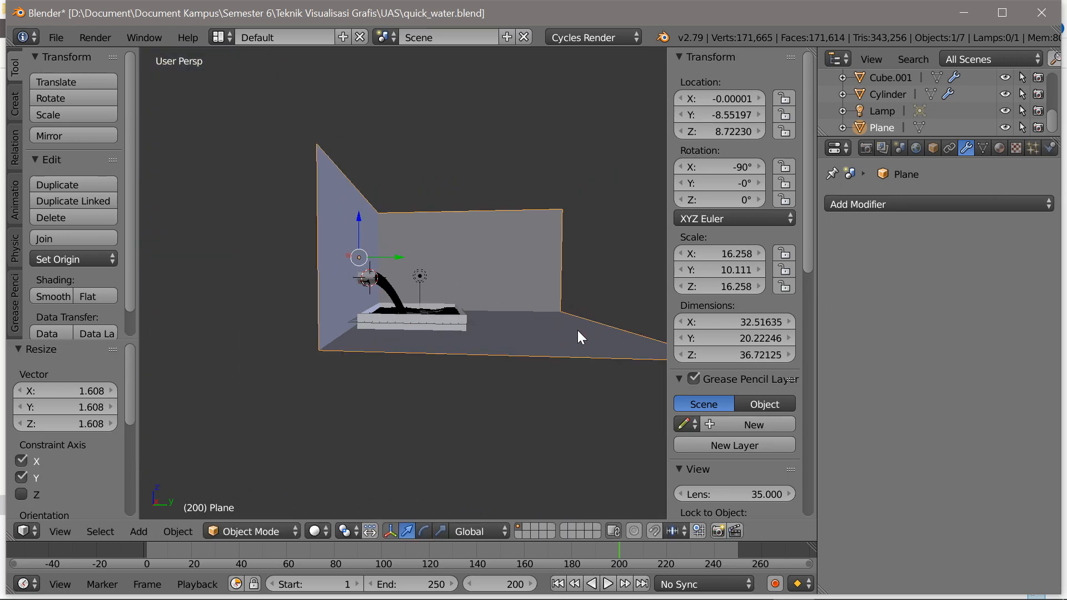
middle_drag(576, 332, 544, 345)
key(KP_3)
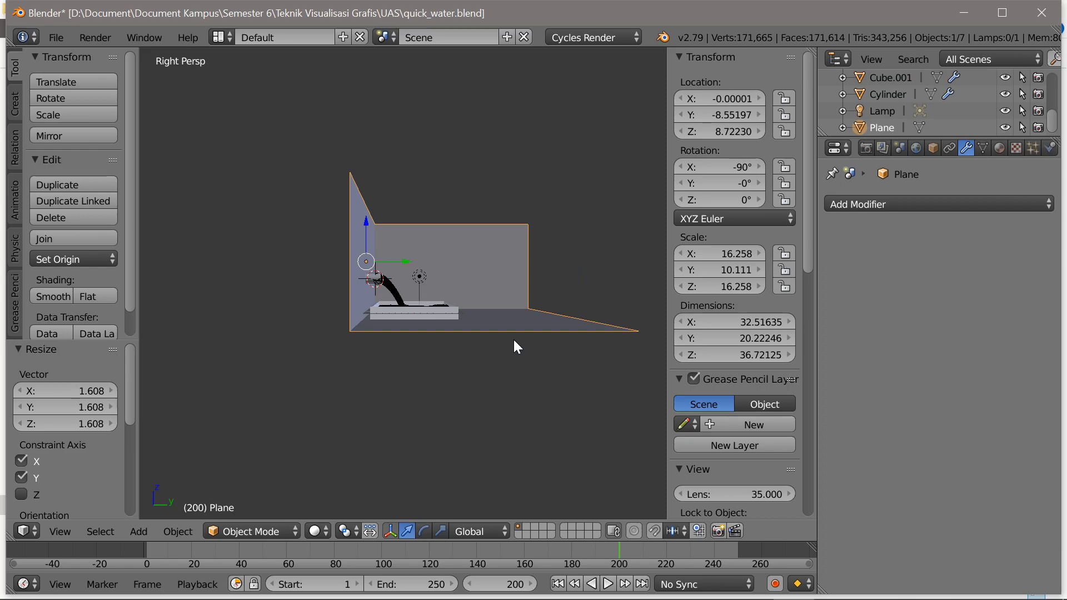
key(KP_5)
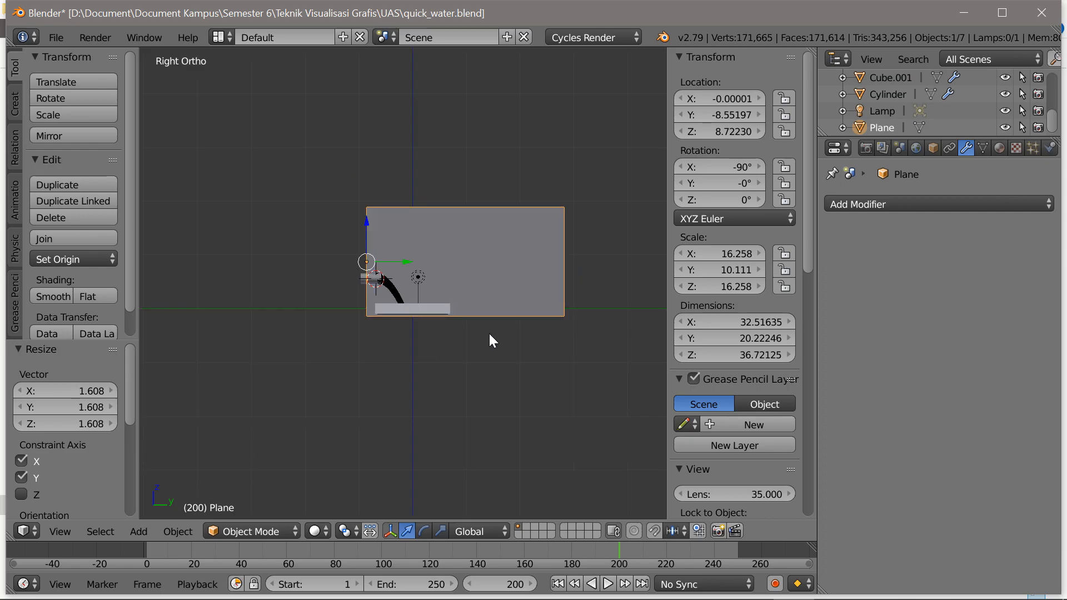
scroll(490, 335, up, 6)
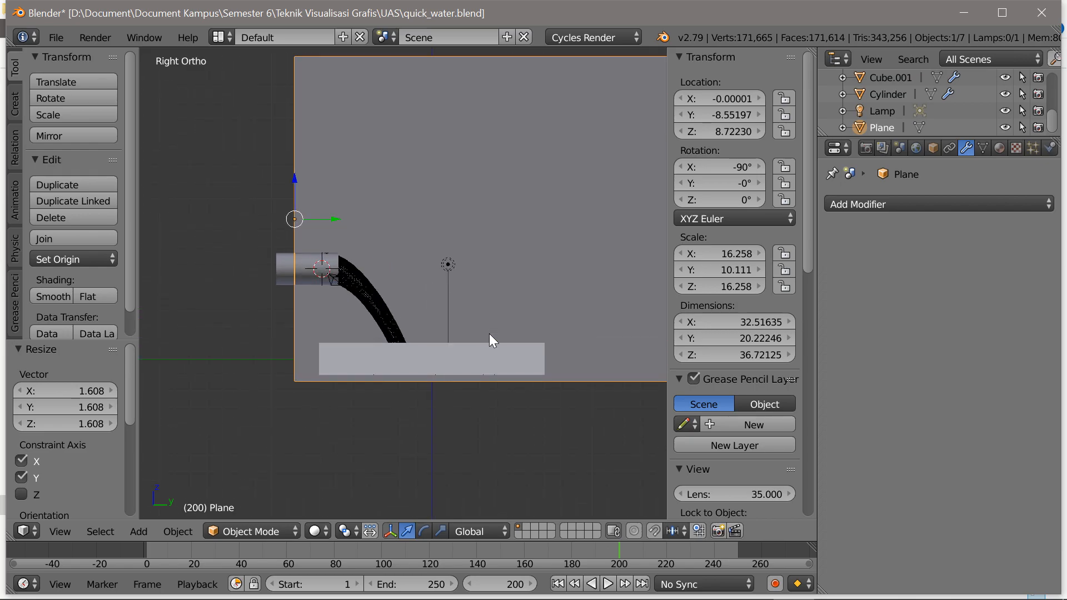
key(g)
key(z)
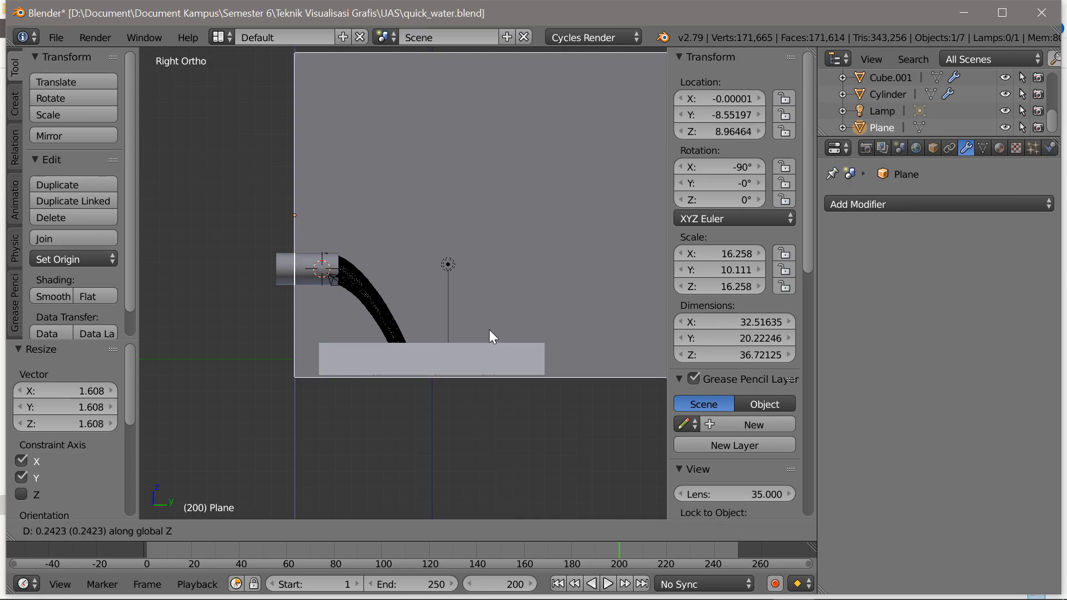
click(490, 330)
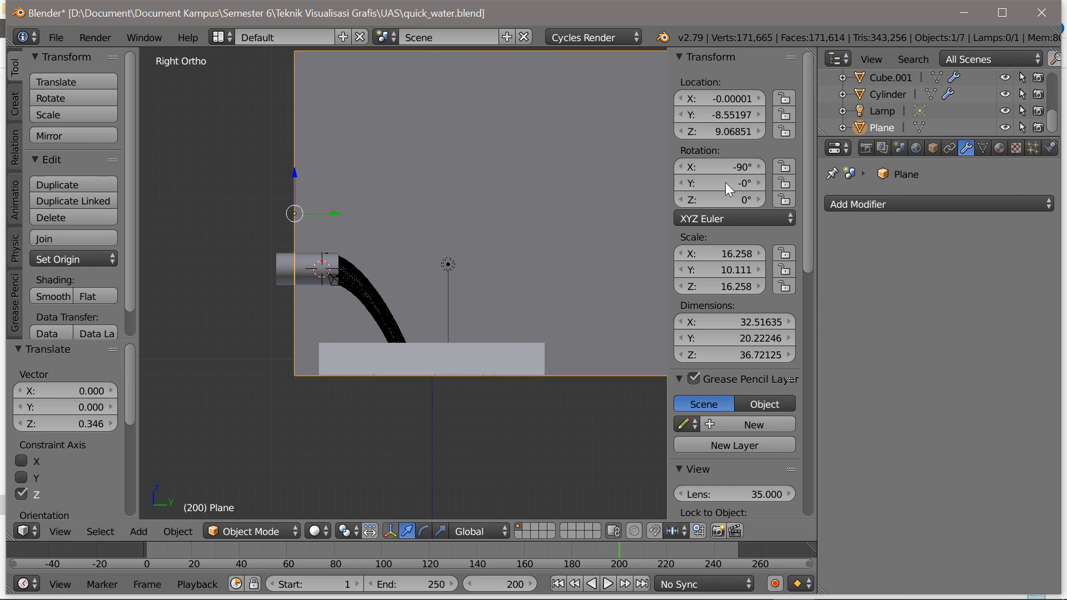
Give the water mesh Cube.001 a new material with a Glass BSDF surface and an IOR of 1.33.
scroll(873, 121, up, 2)
click(890, 103)
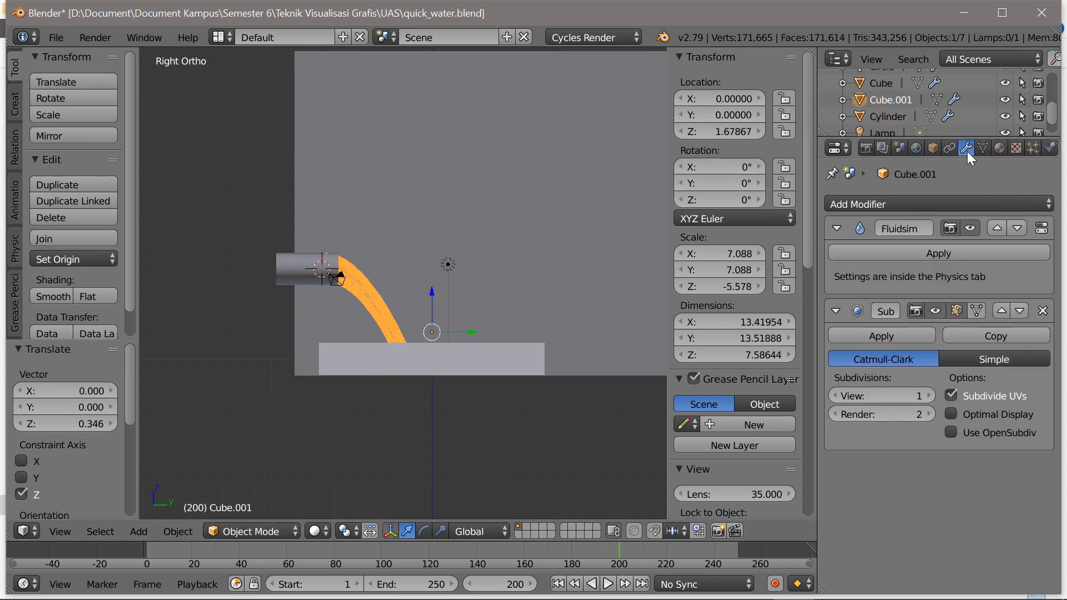
click(1000, 148)
click(912, 261)
click(910, 259)
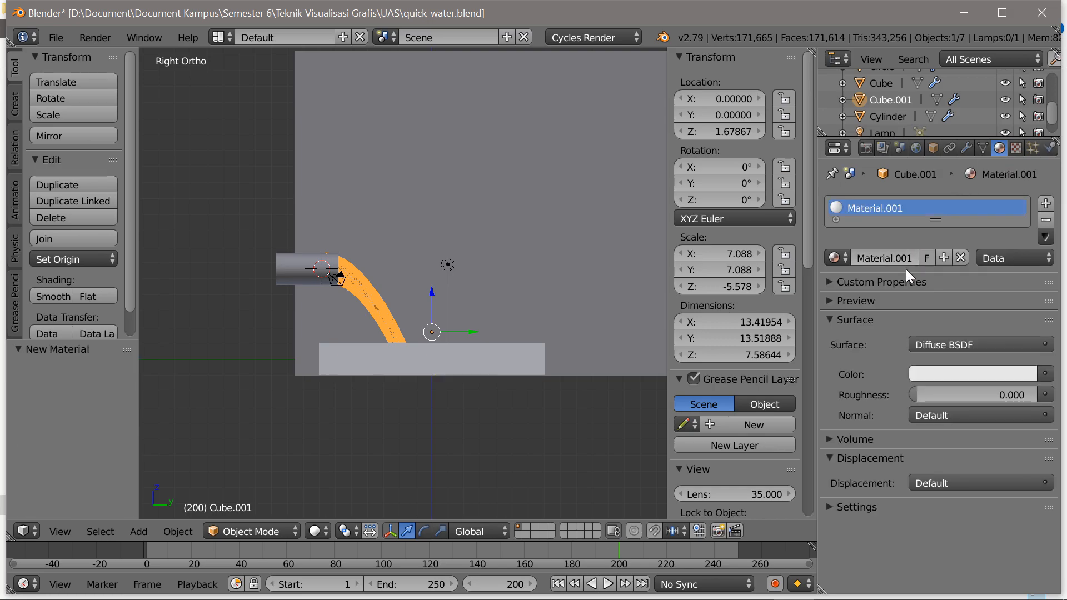
click(932, 349)
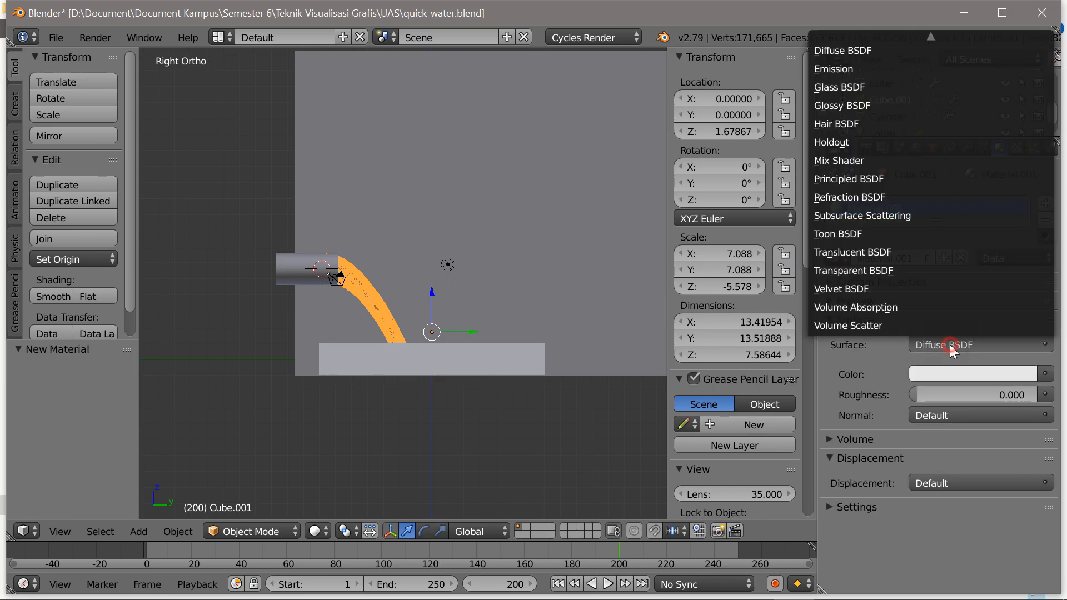
click(860, 90)
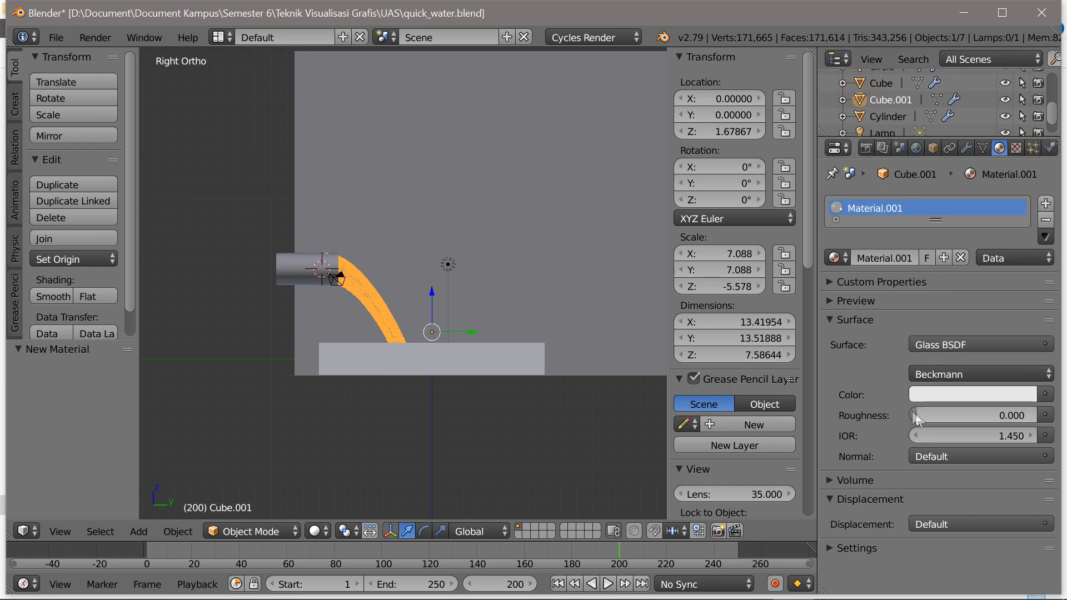
click(967, 434)
click(969, 432)
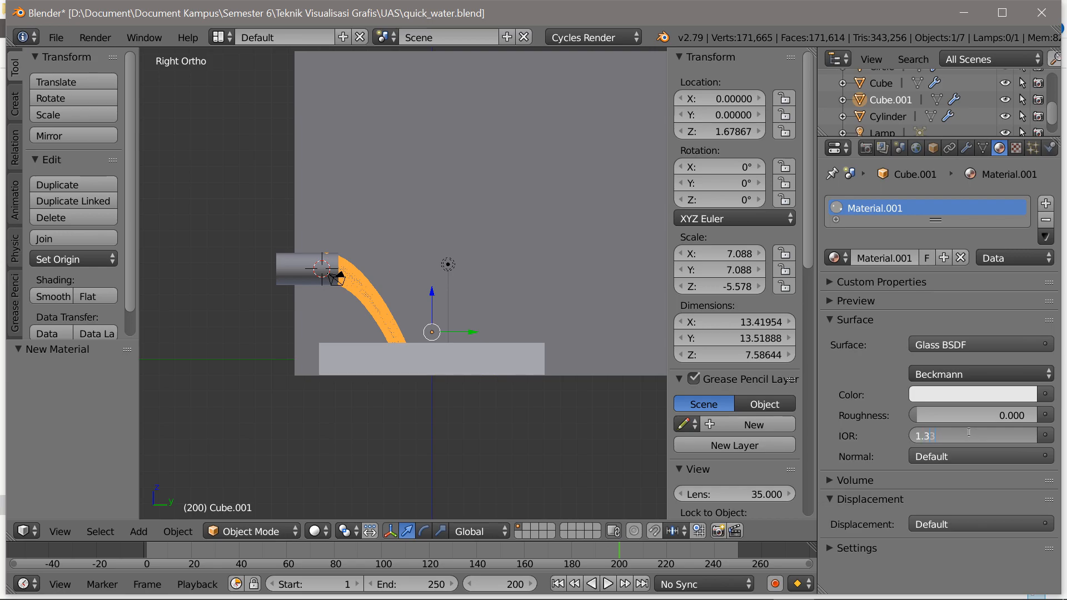
key(Return)
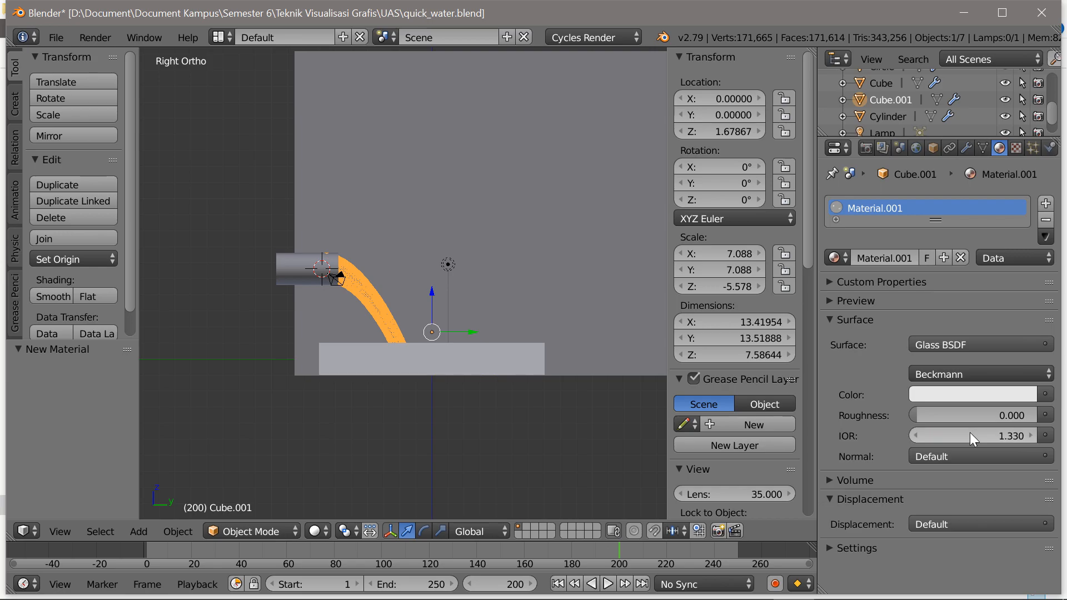
Change the lamp to a Sun, enable its nodes and set its emission strength to 6.
scroll(887, 111, down, 2)
click(887, 110)
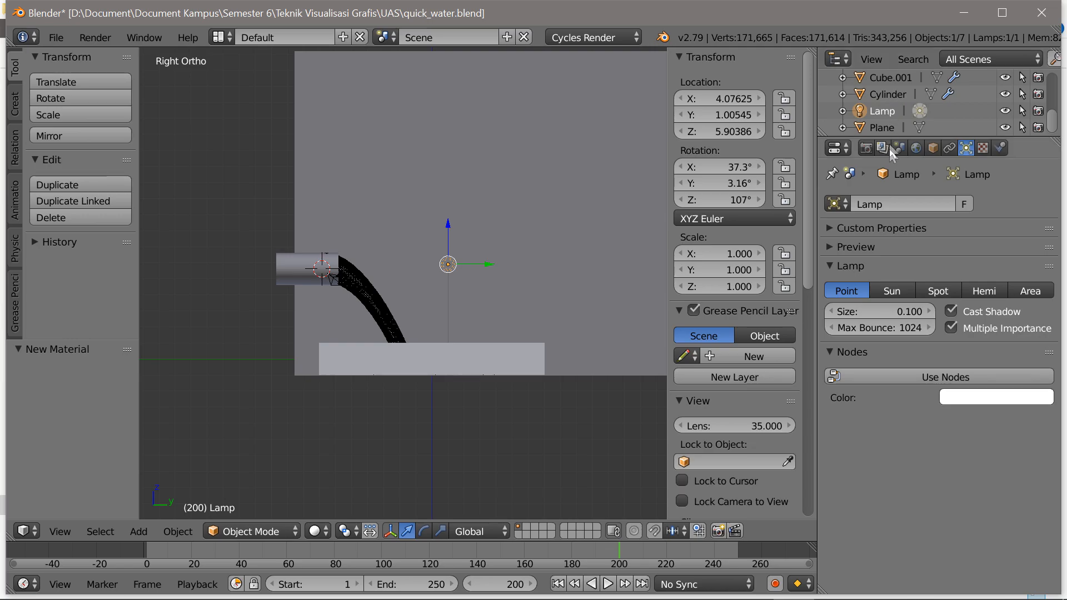
click(900, 289)
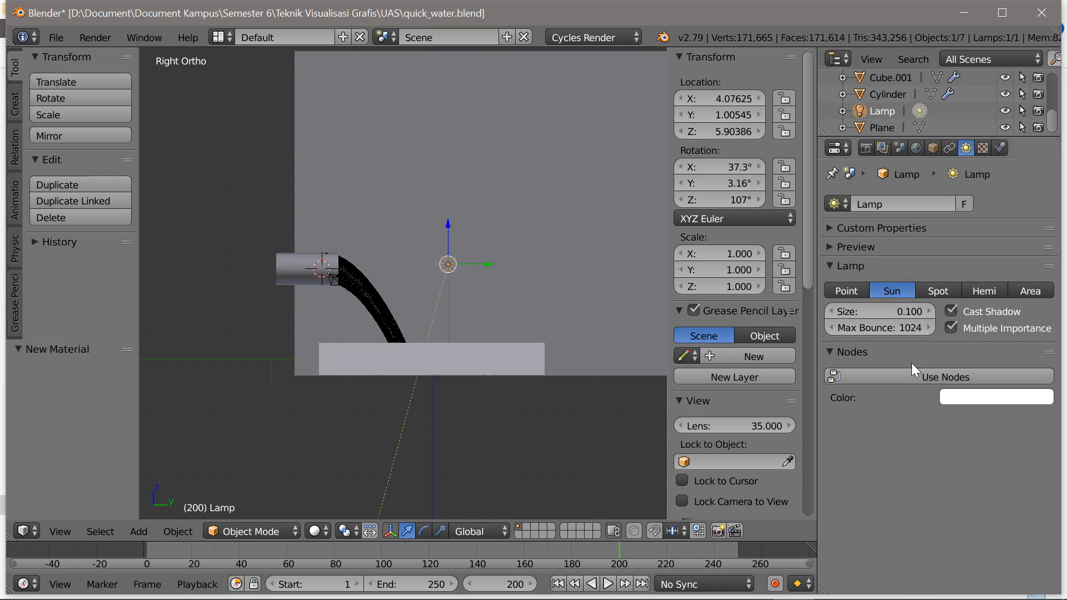
click(905, 375)
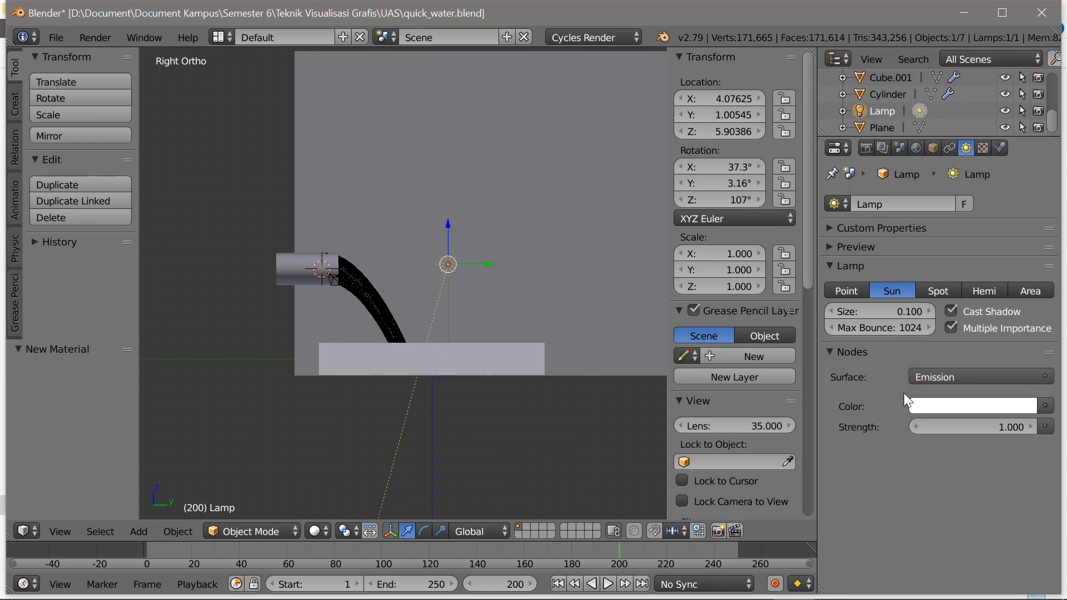
click(939, 427)
text(6)
key(Return)
Move the sun lamp high above the pipe, to about X 0.55, Y -1.18, Z 22.70.
scroll(609, 325, down, 2)
middle_drag(609, 325, 523, 346)
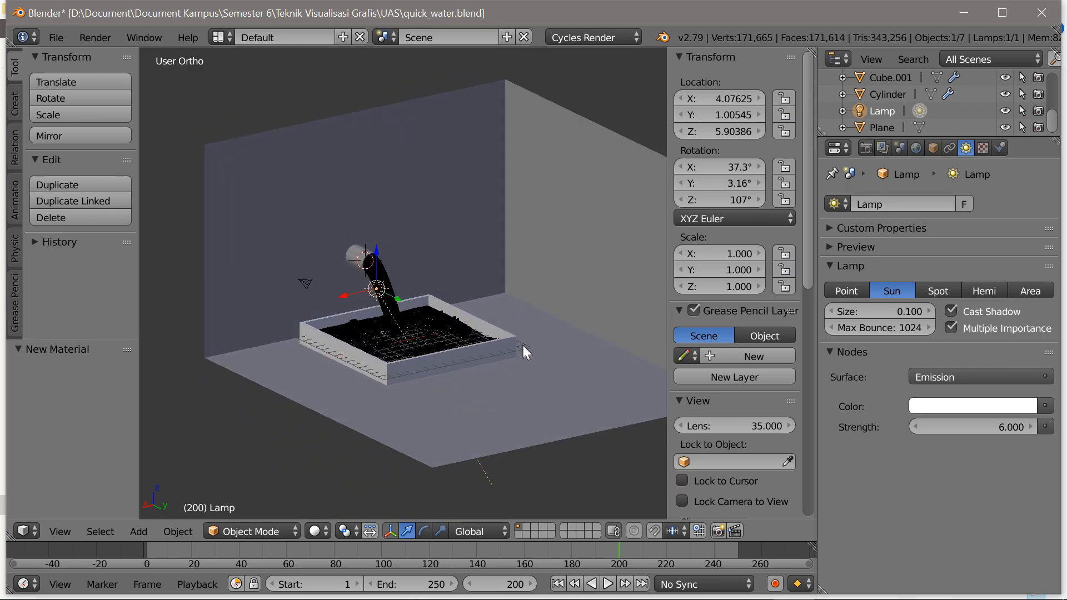
key(g)
click(480, 243)
middle_drag(480, 242, 492, 190)
drag(402, 111, 389, 115)
drag(390, 128, 390, 127)
scroll(401, 158, down, 2)
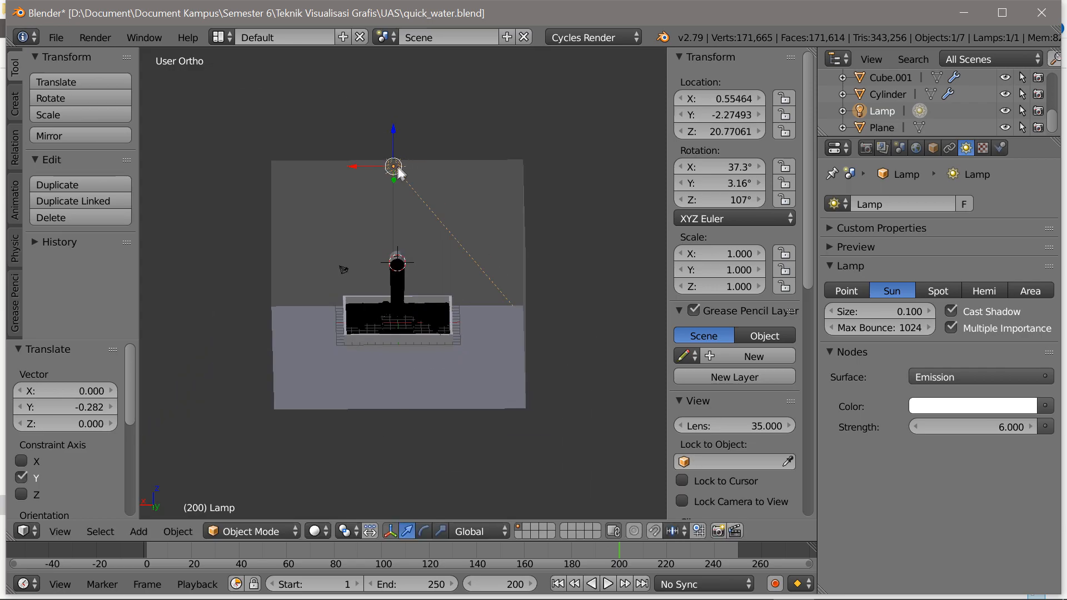
middle_drag(419, 201, 338, 201)
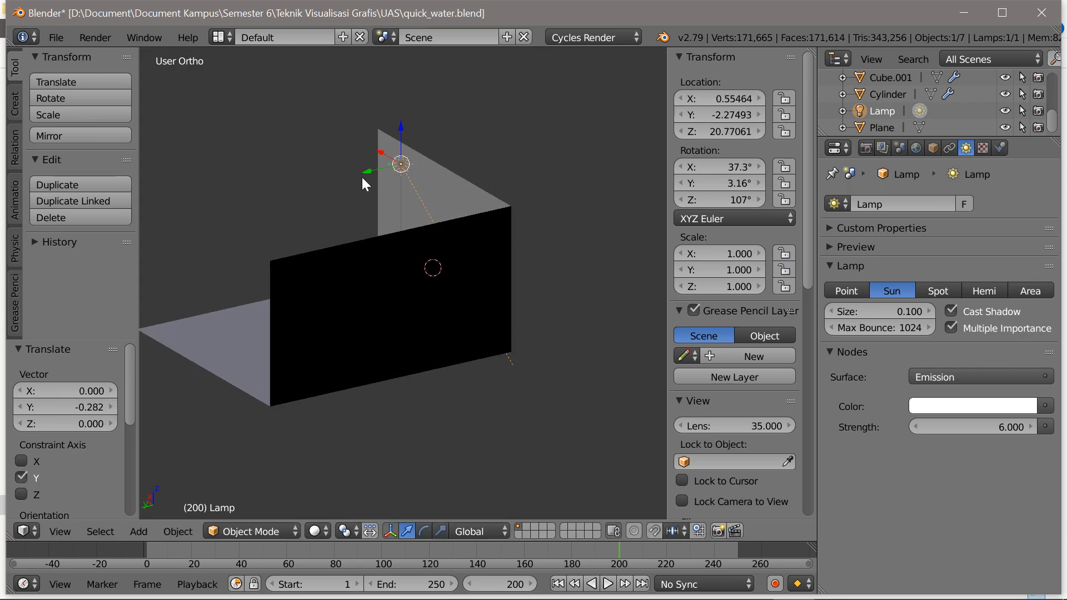
drag(362, 178, 357, 157)
scroll(401, 183, down, 4)
mouse_move(481, 190)
middle_down()
mouse_move(443, 201)
mouse_move(495, 201)
middle_up()
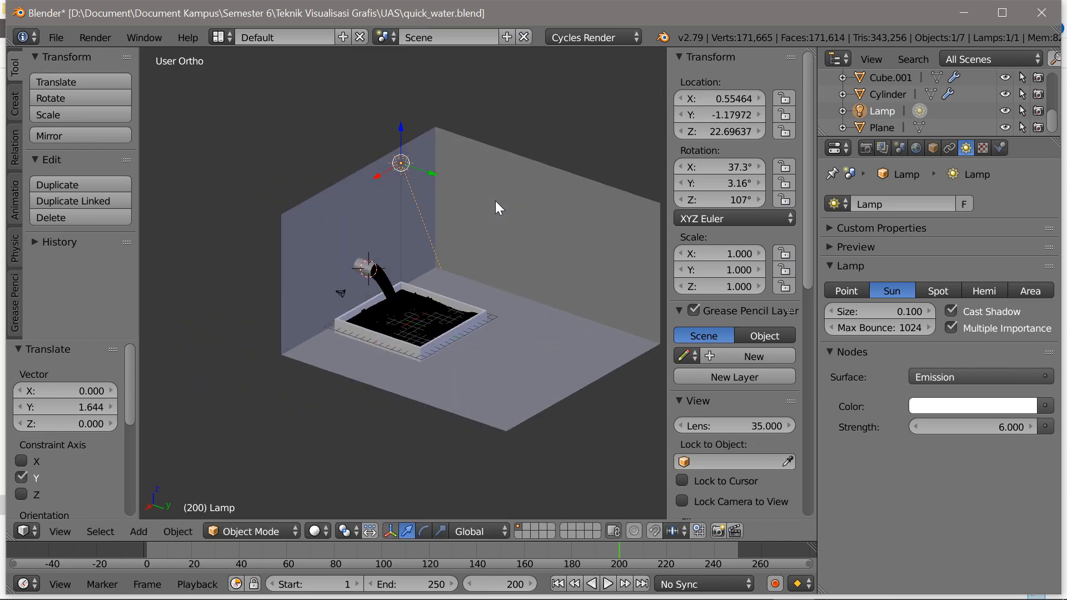
Move the sun lamp out past the room's open front corner and raise it, to about X 14.68, Y 16.28, Z 29.04.
scroll(436, 199, down, 1)
key(g)
click(505, 399)
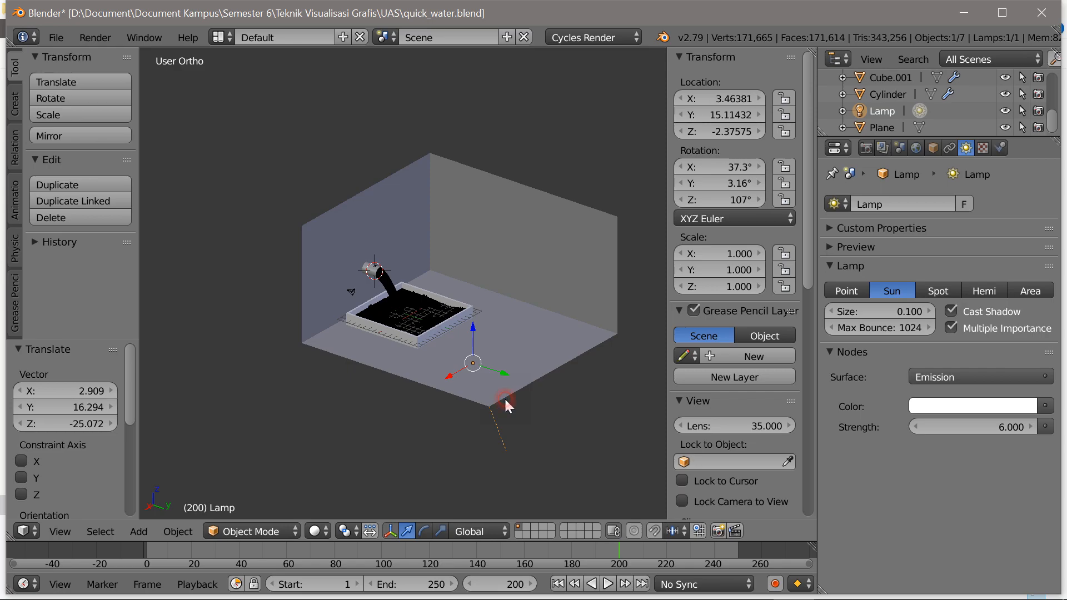
middle_drag(515, 391, 416, 369)
key(g)
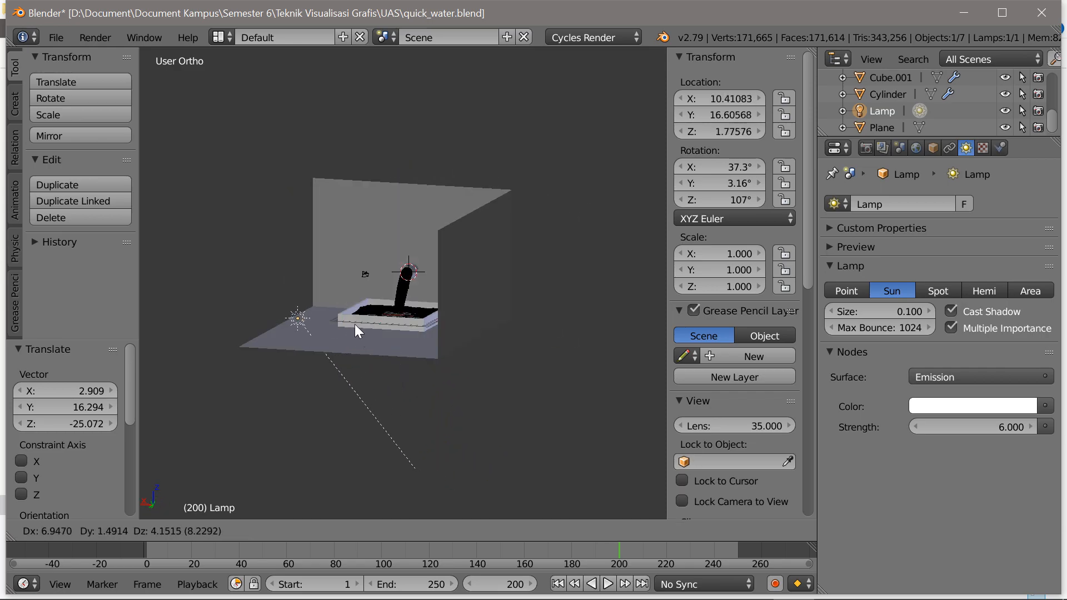
click(343, 231)
middle_drag(342, 231, 478, 256)
key(g)
key(z)
click(503, 244)
Preview the lit room and water in rendered viewport shading.
mouse_move(503, 245)
middle_down()
mouse_move(433, 238)
mouse_move(473, 241)
mouse_move(491, 228)
middle_up()
key(shift+z)
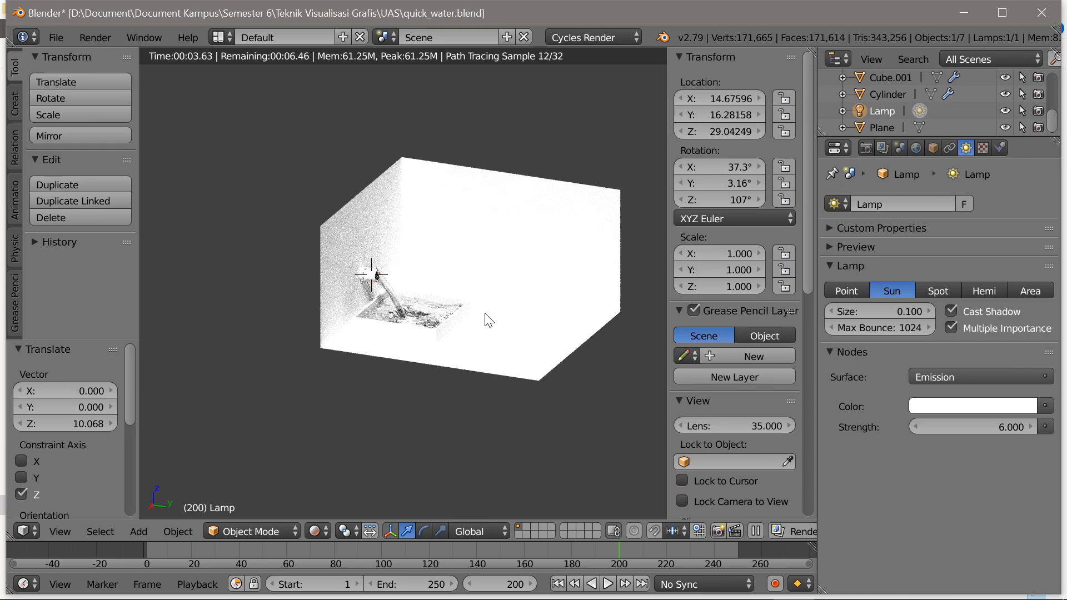
scroll(489, 317, up, 2)
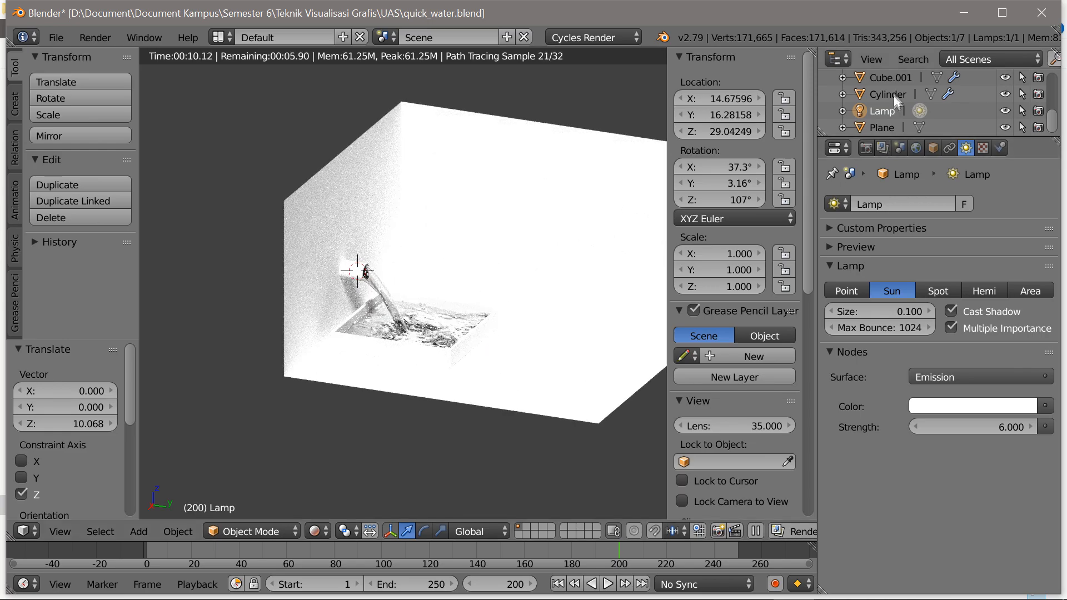
Give the pipe cylinder a new material with a Glossy BSDF surface.
click(893, 93)
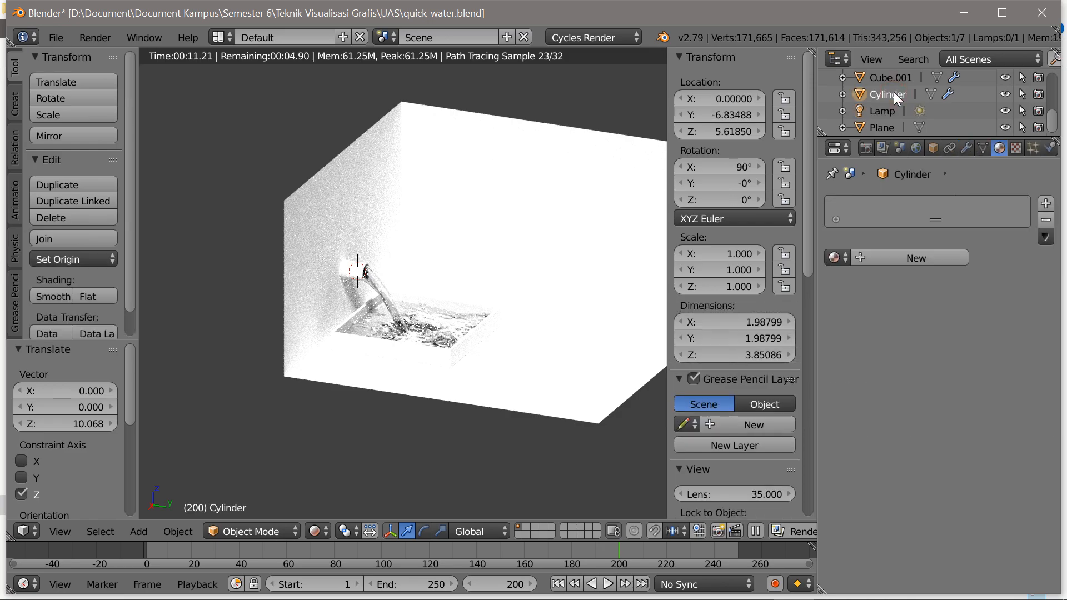
click(910, 259)
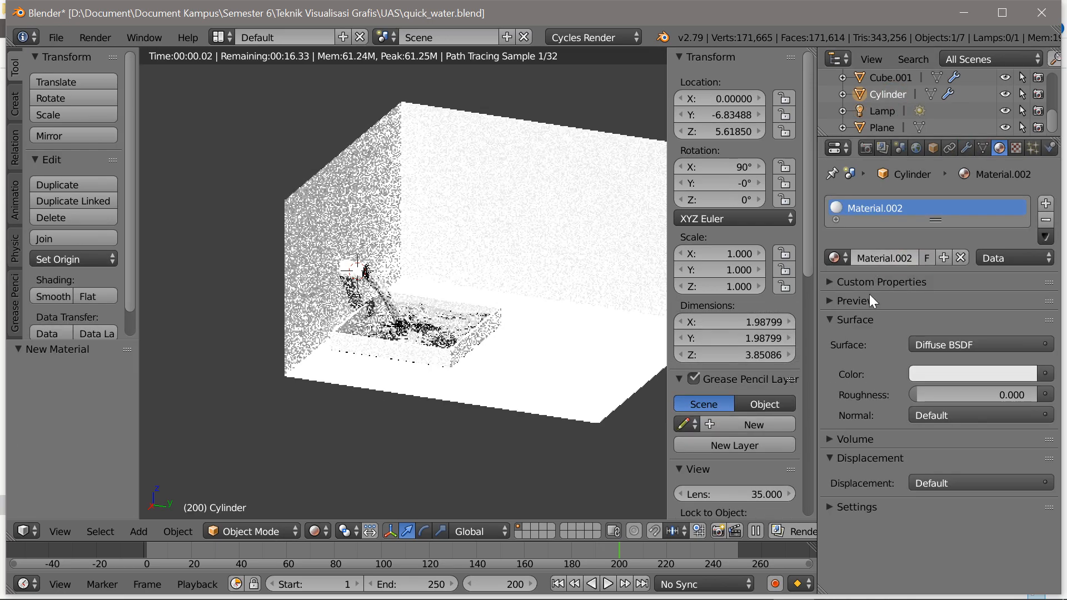
click(940, 344)
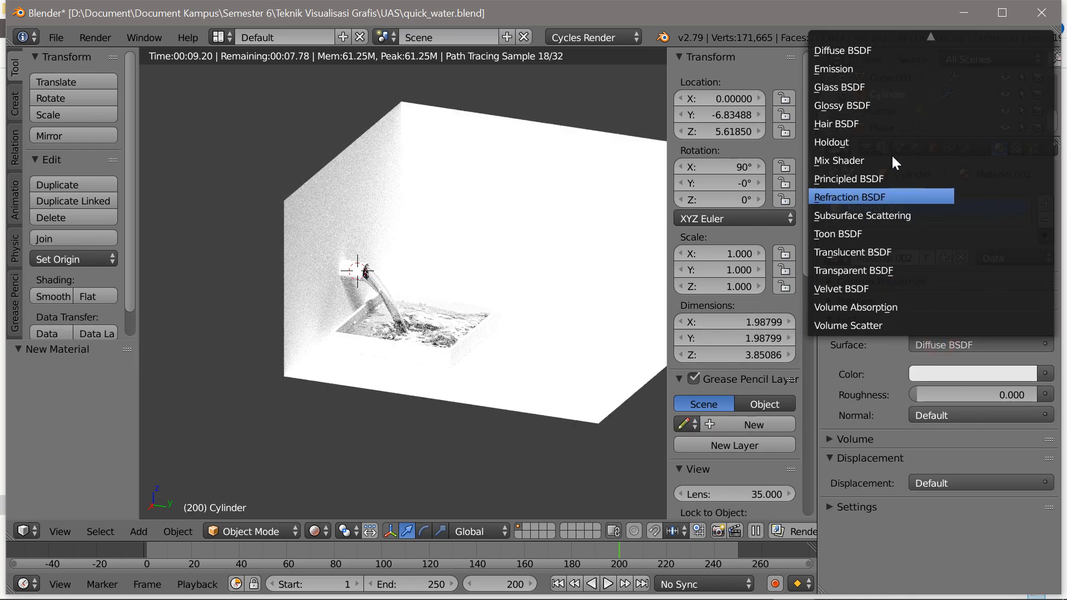
click(867, 108)
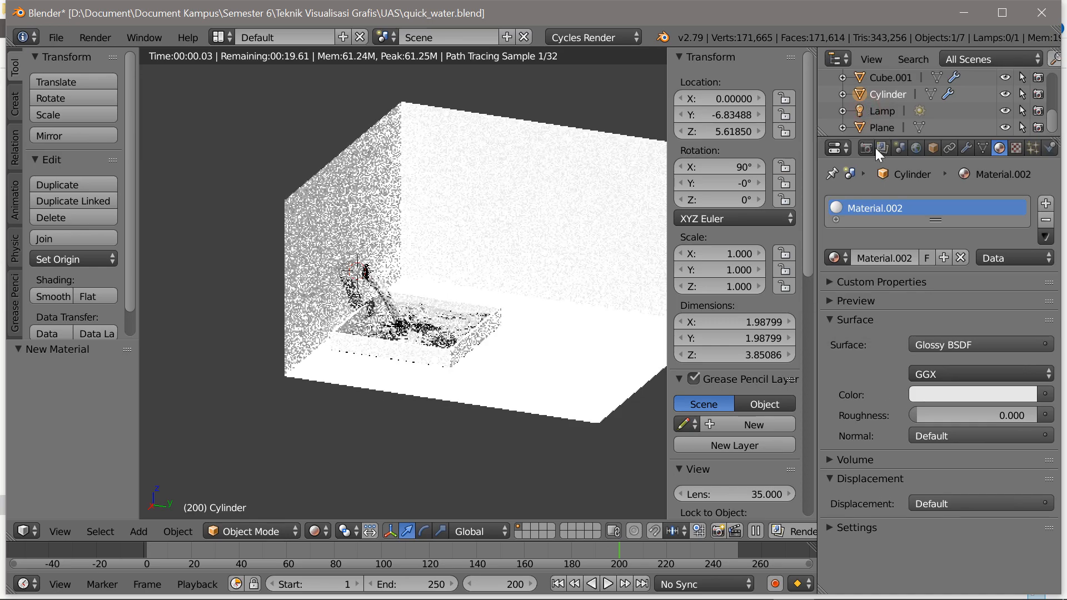
Set the pipe material's roughness to 0.434 and its color to a dark blue-grey, about RGB 0.042, 0.046, 0.064.
click(973, 414)
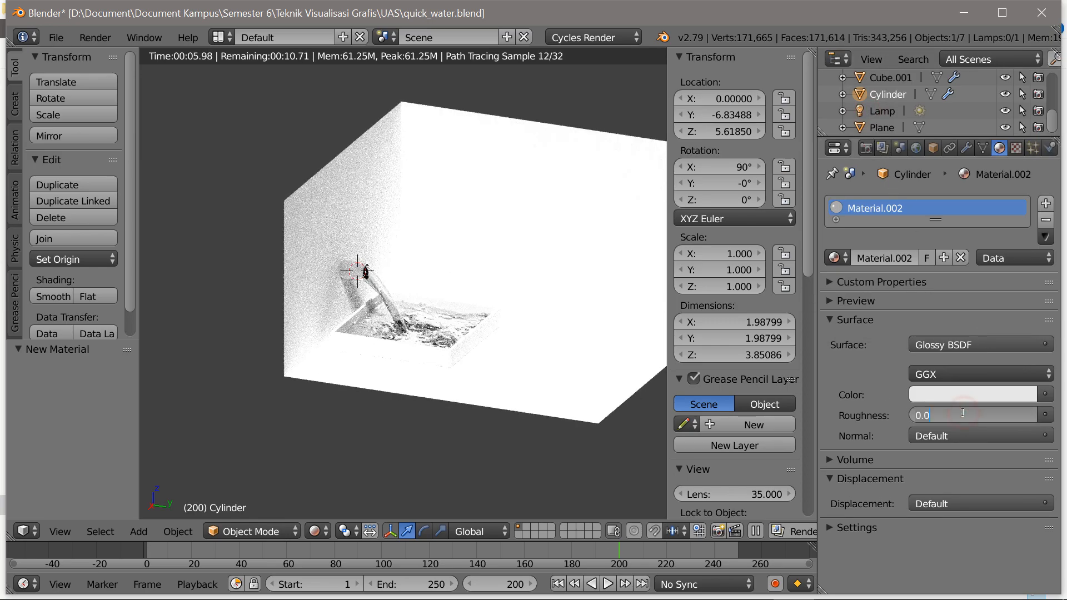
text(0.0)
key(BackSpace)
text(434)
key(Return)
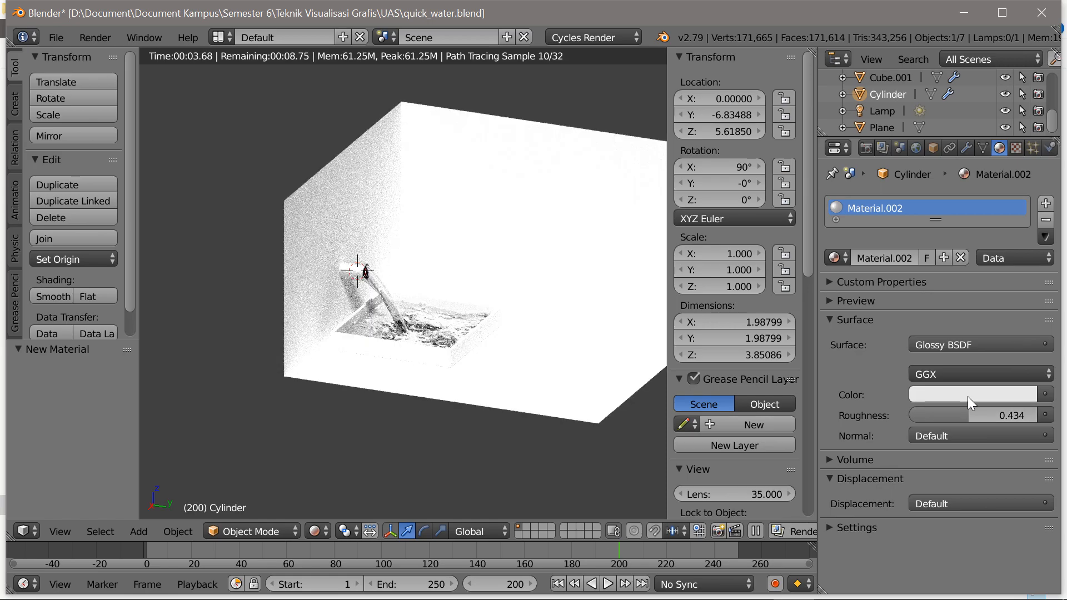
click(968, 396)
drag(1012, 250, 1022, 271)
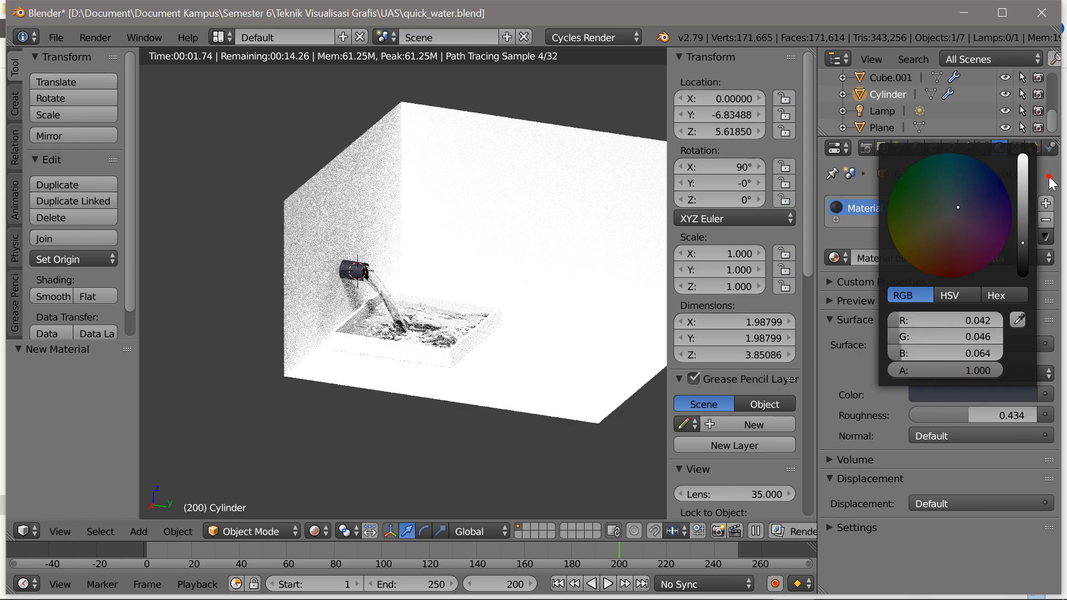
click(869, 152)
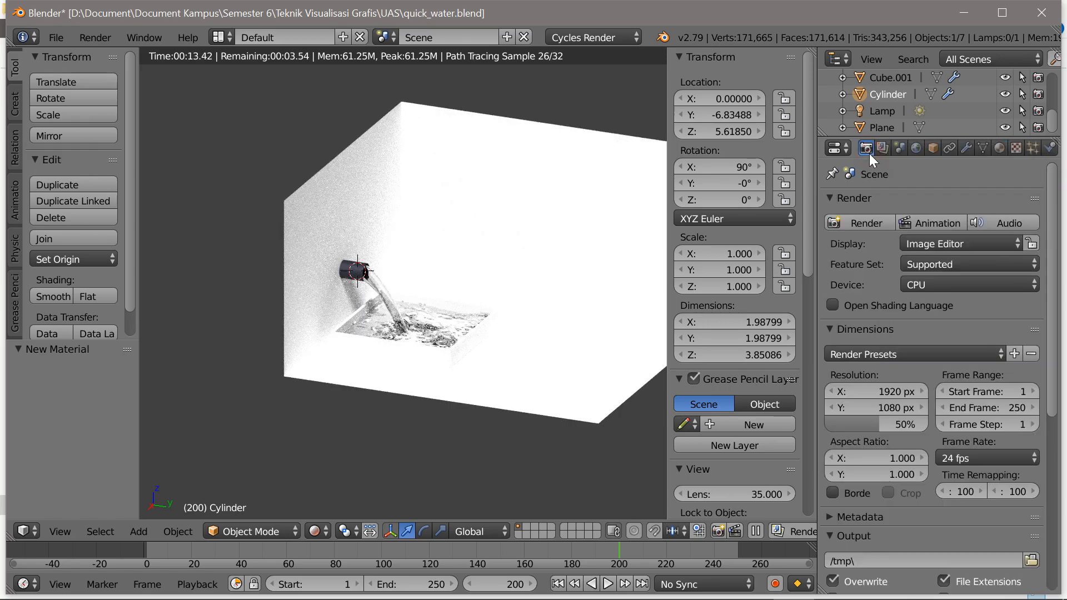
click(940, 283)
click(931, 265)
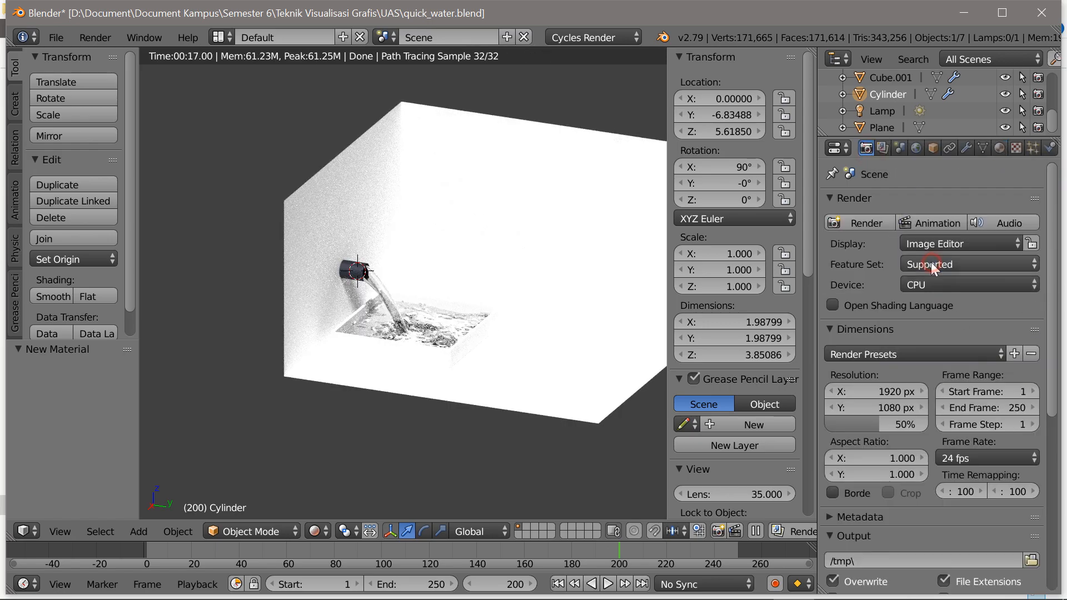
click(932, 282)
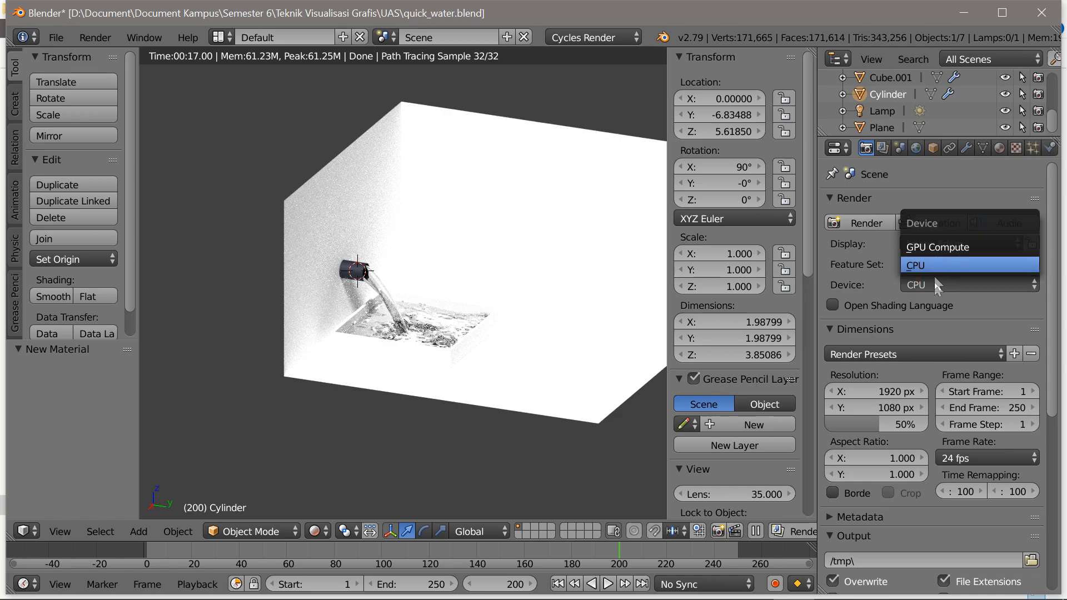
click(938, 265)
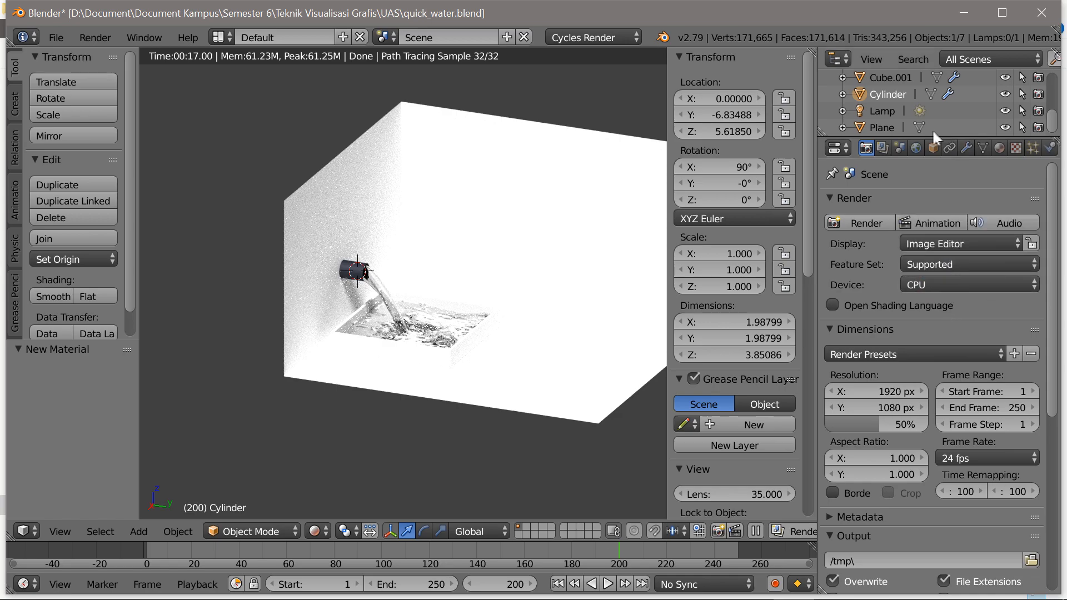
Enable nodes on the basin cube's material and set its Diffuse BSDF color to dark blue.
scroll(910, 122, up, 3)
click(887, 104)
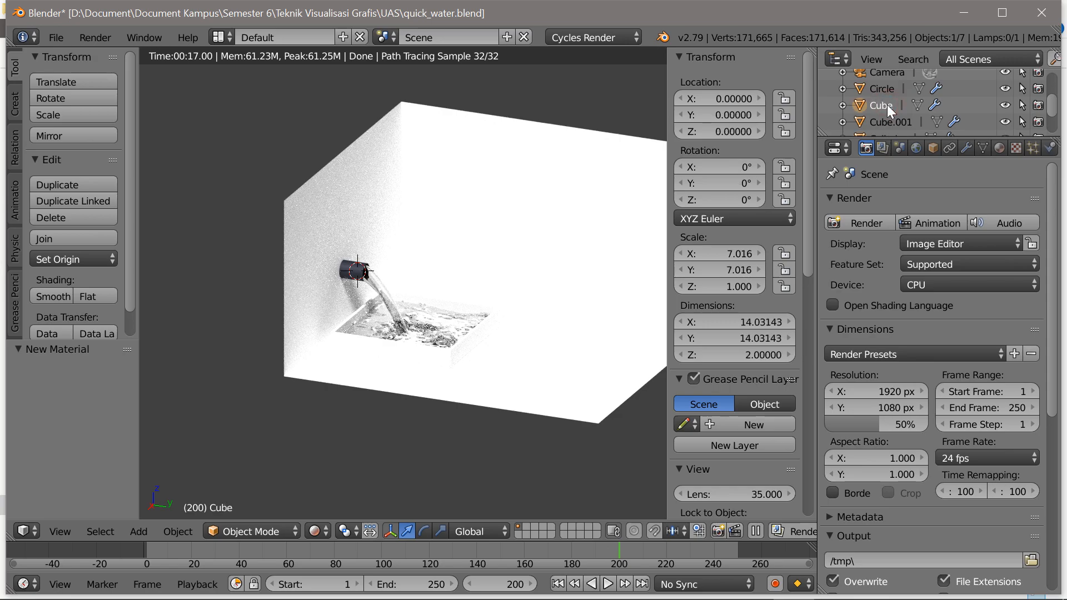
click(1000, 149)
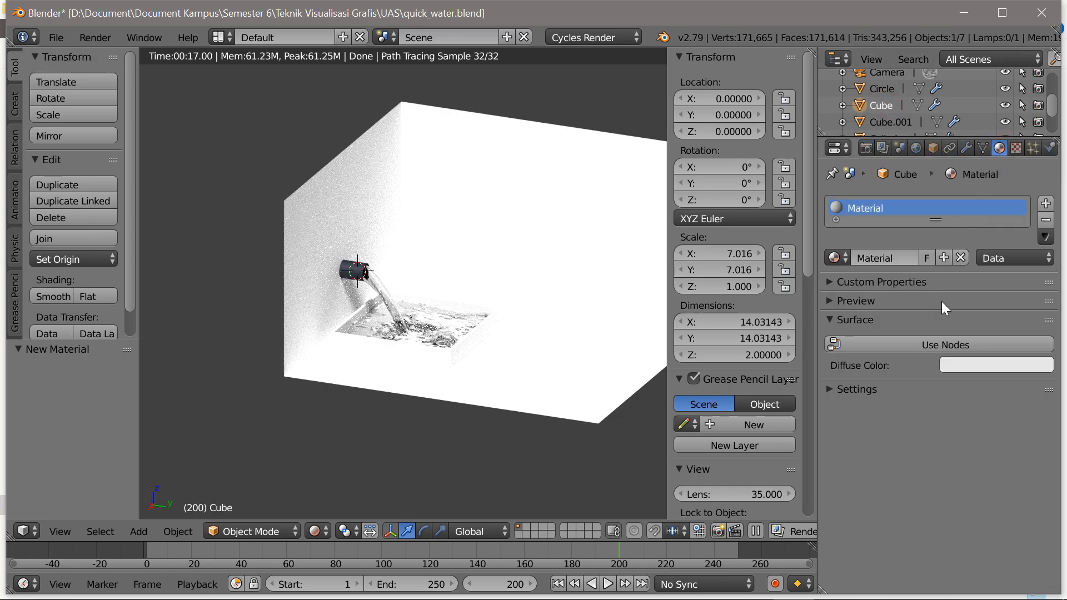
click(901, 341)
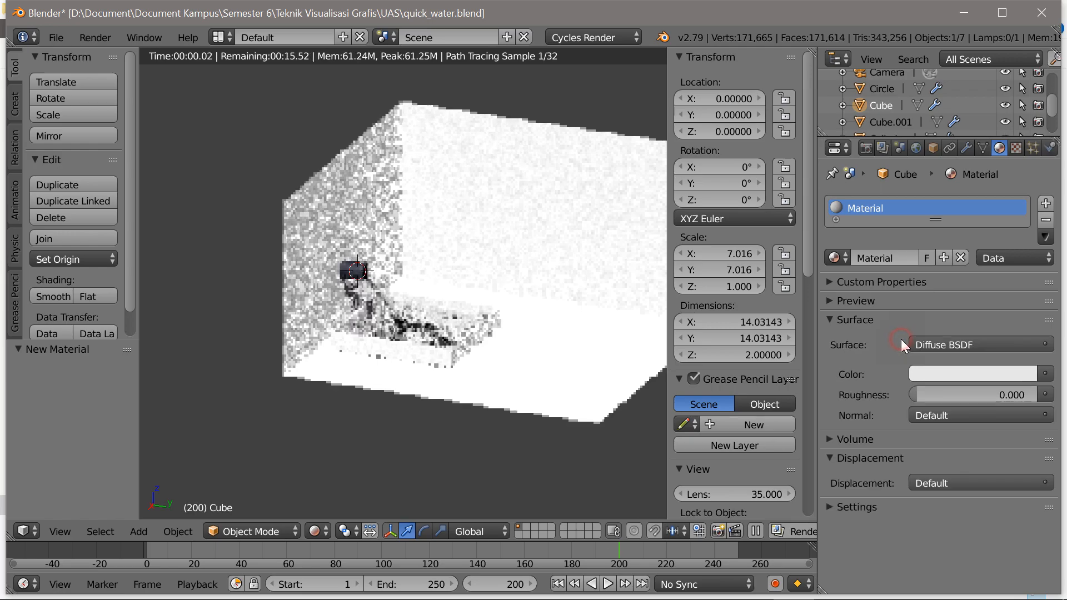
click(932, 373)
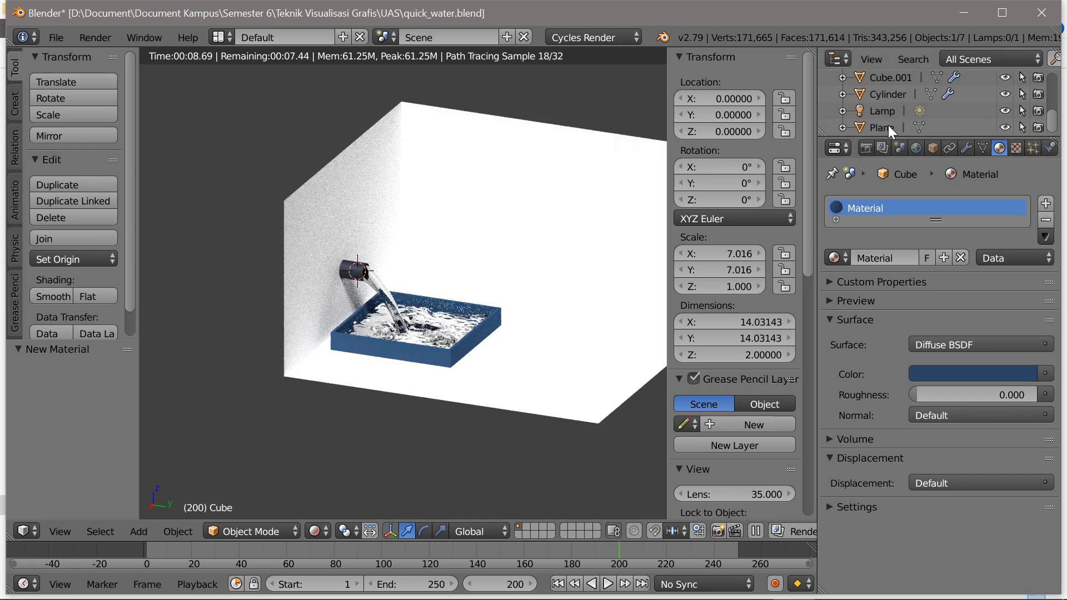
Give the room plane a new material and set its Diffuse BSDF color to a light greyish blue.
click(888, 125)
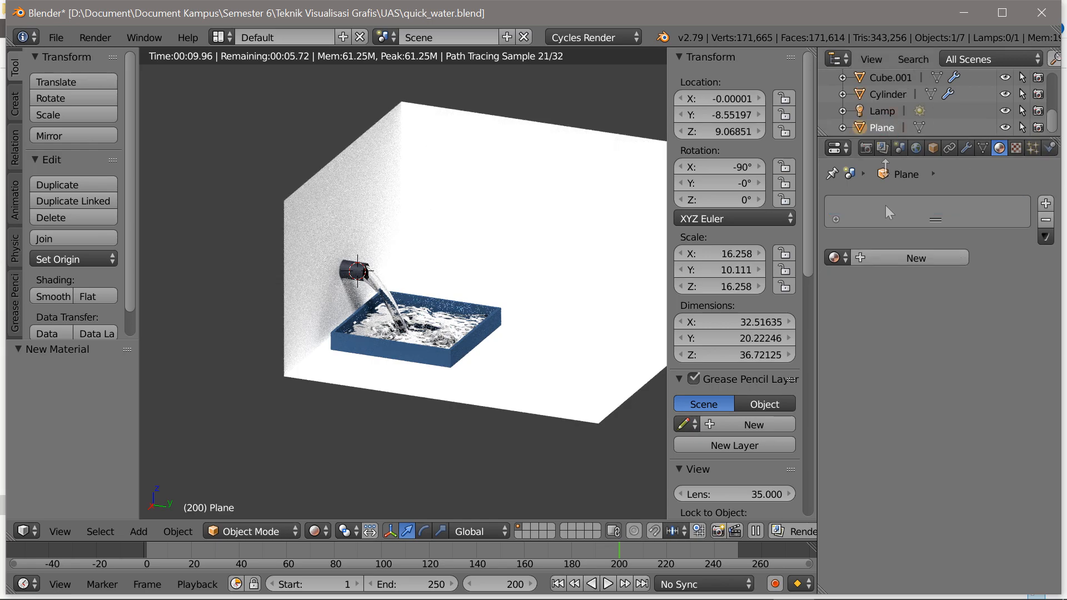
click(903, 258)
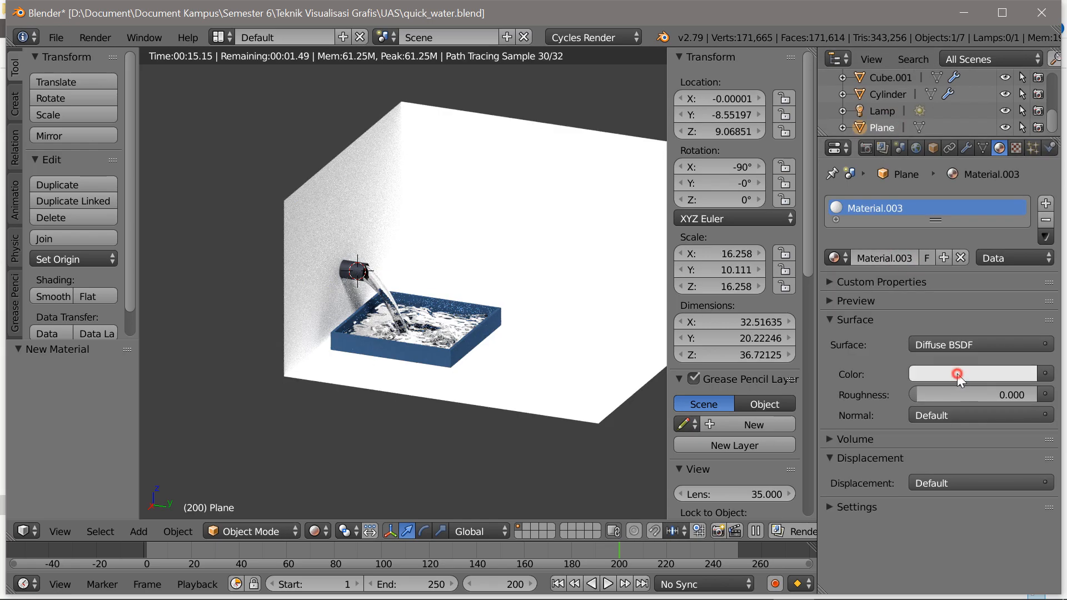
click(959, 373)
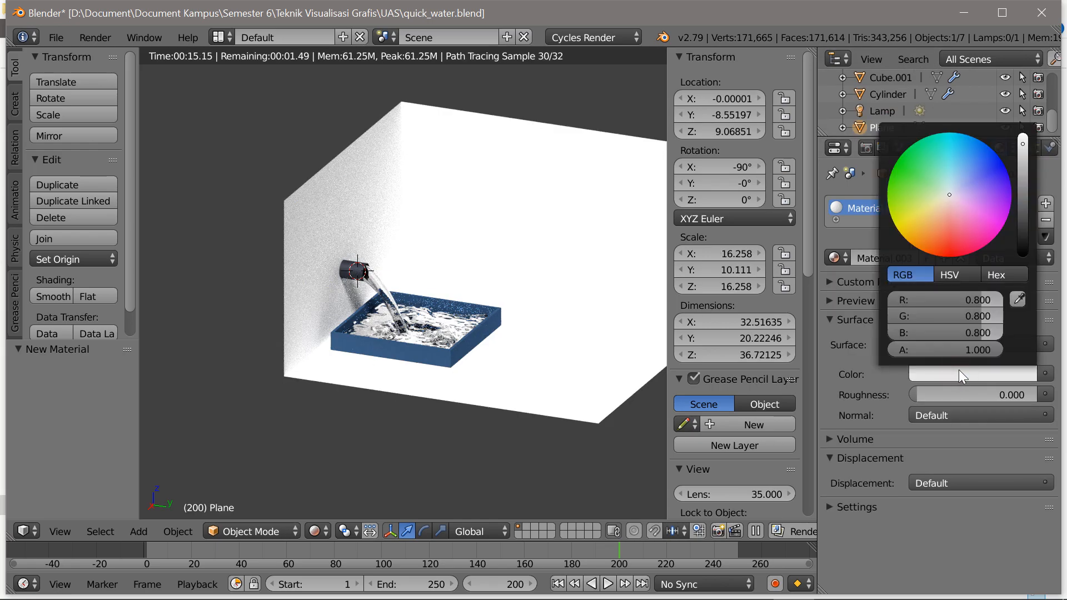
click(978, 209)
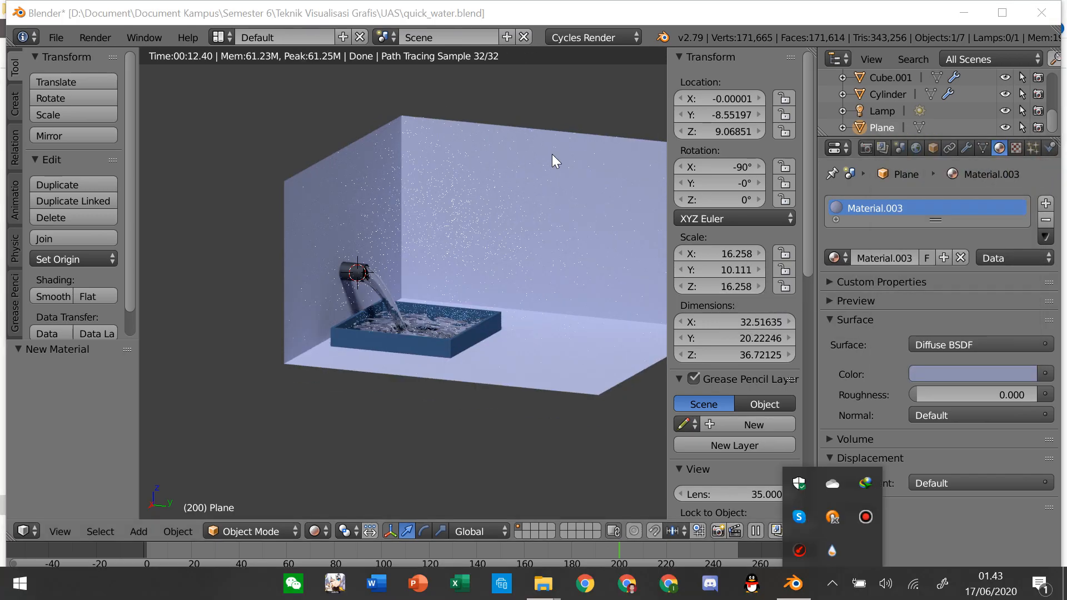
Leave the rendered preview and back the camera away with walk navigation until the pipe and basin come into its frame.
click(367, 259)
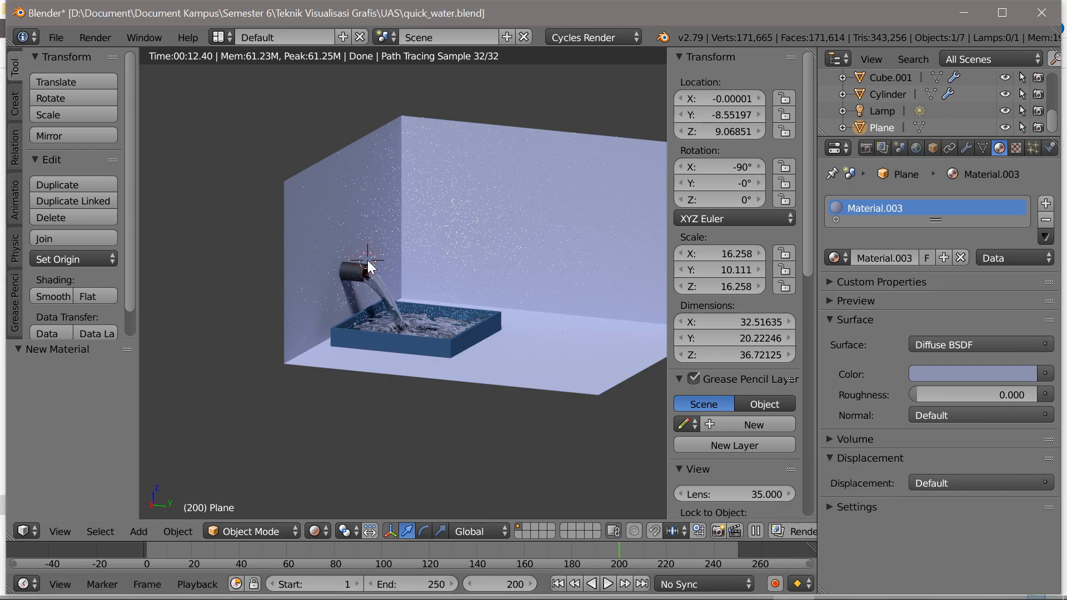
scroll(389, 272, up, 7)
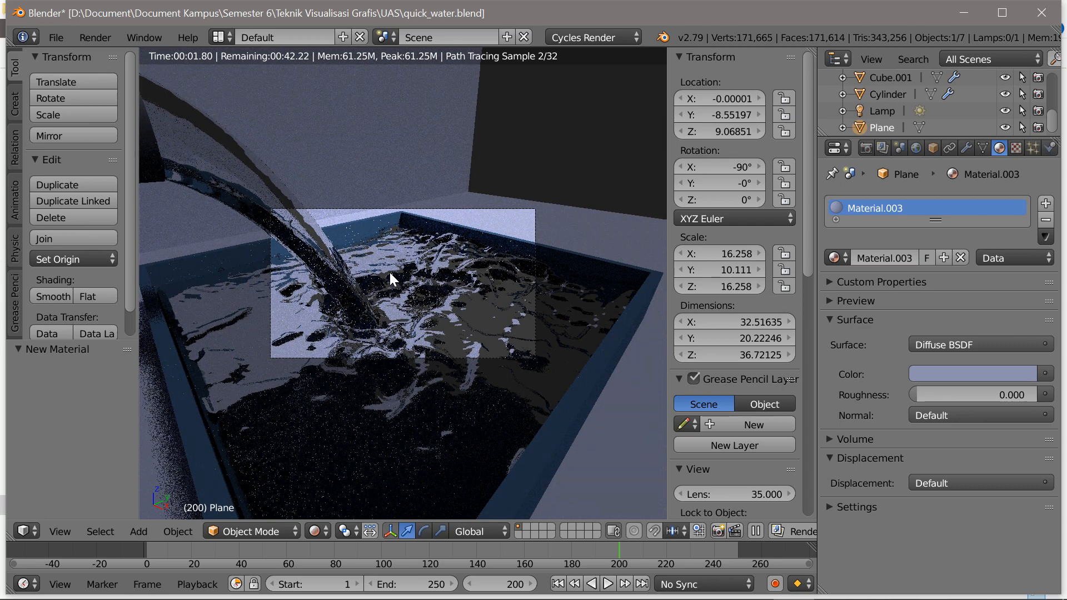
key(z)
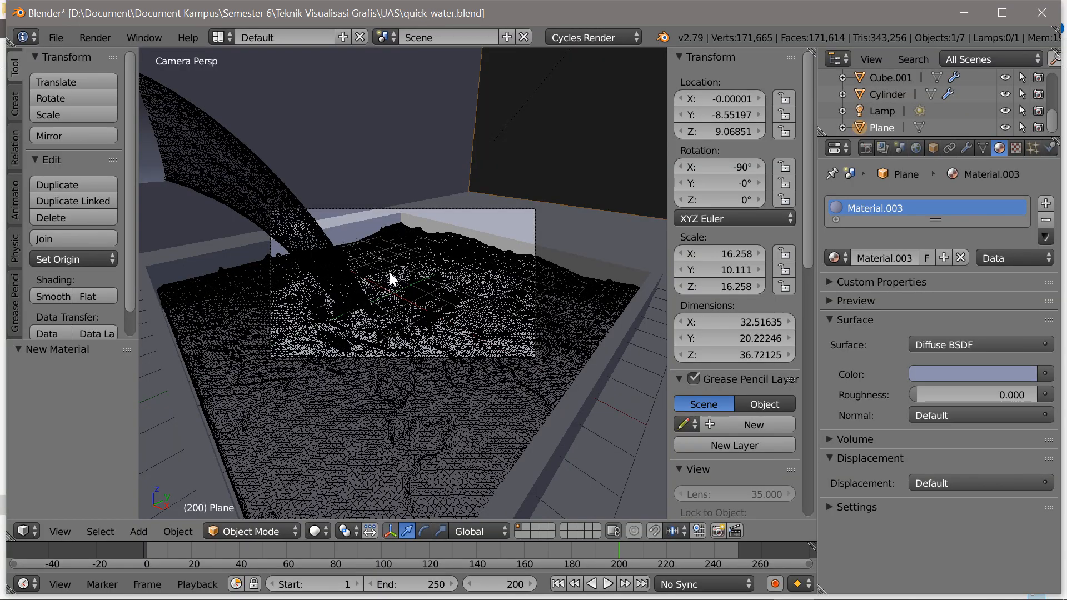
key(shift+f)
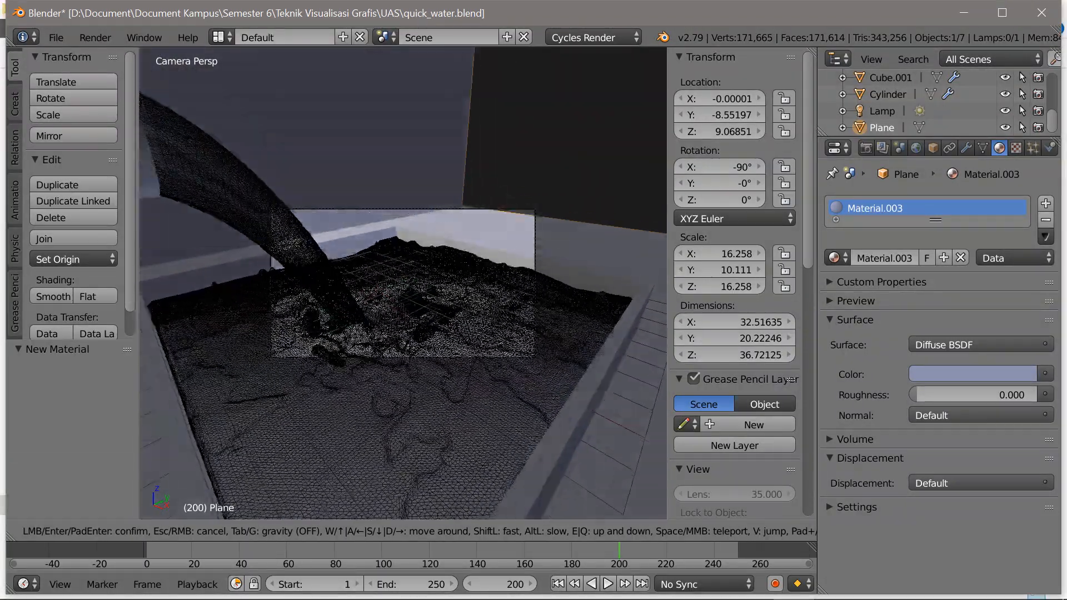
key(s)
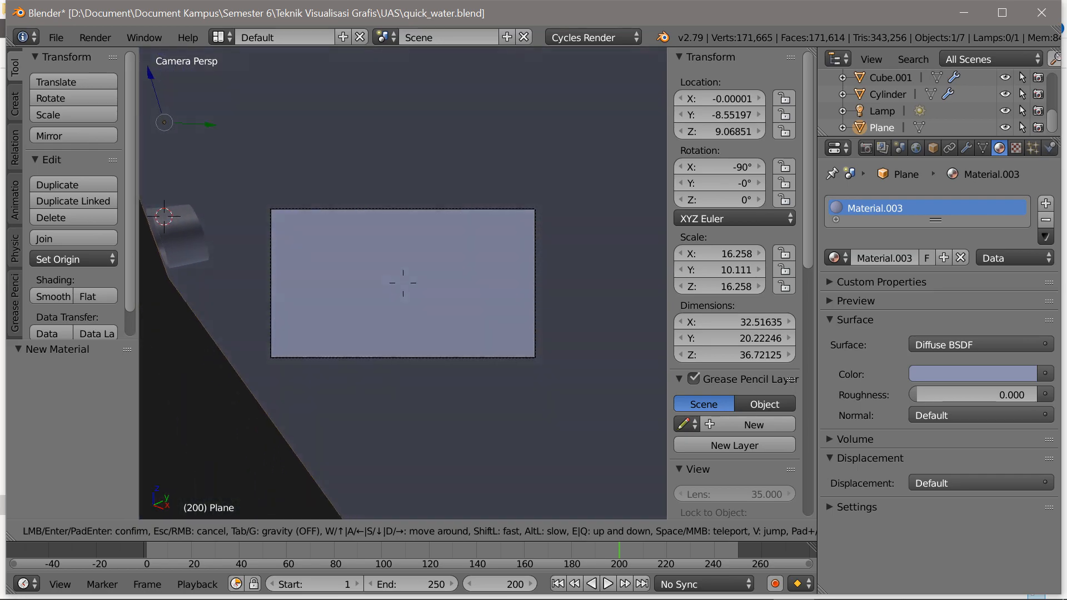
key(w)
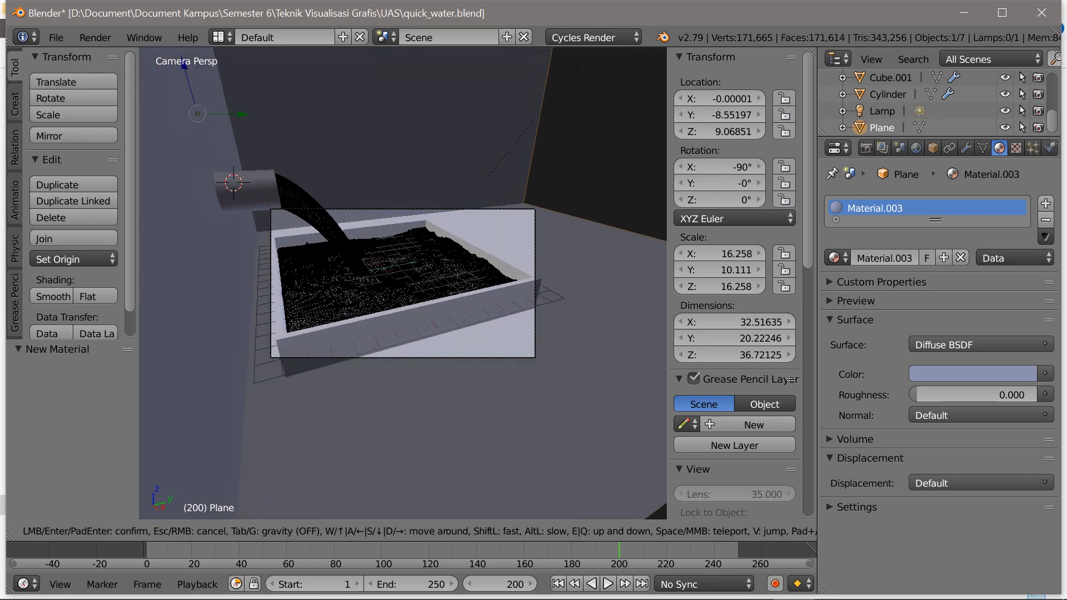
key(s)
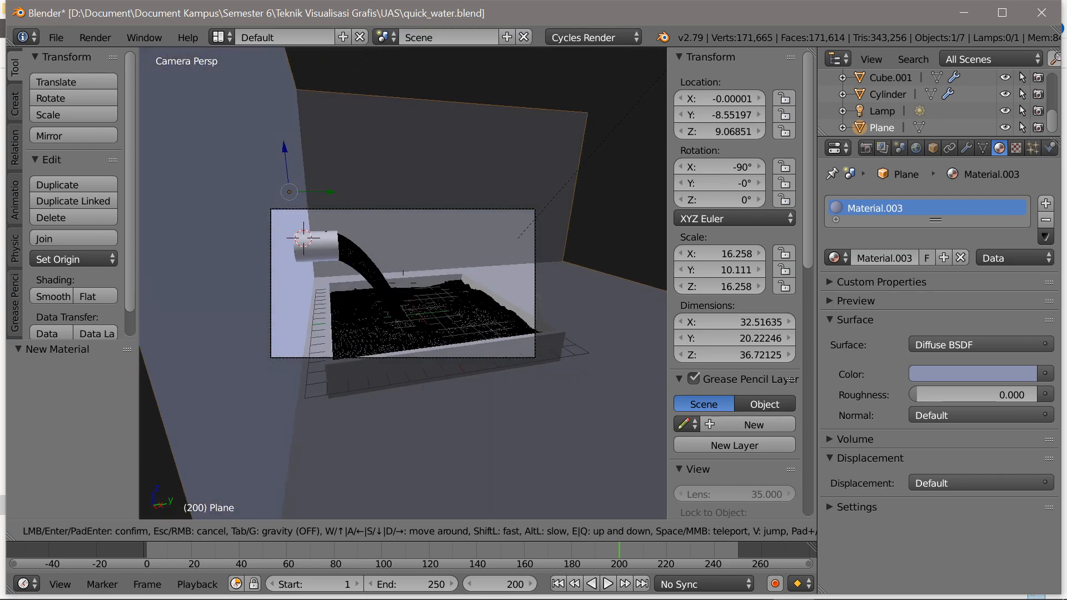
Move the camera sideways around the basin, frame its near corner and the pouring pipe centrally, and confirm the position.
key(d)
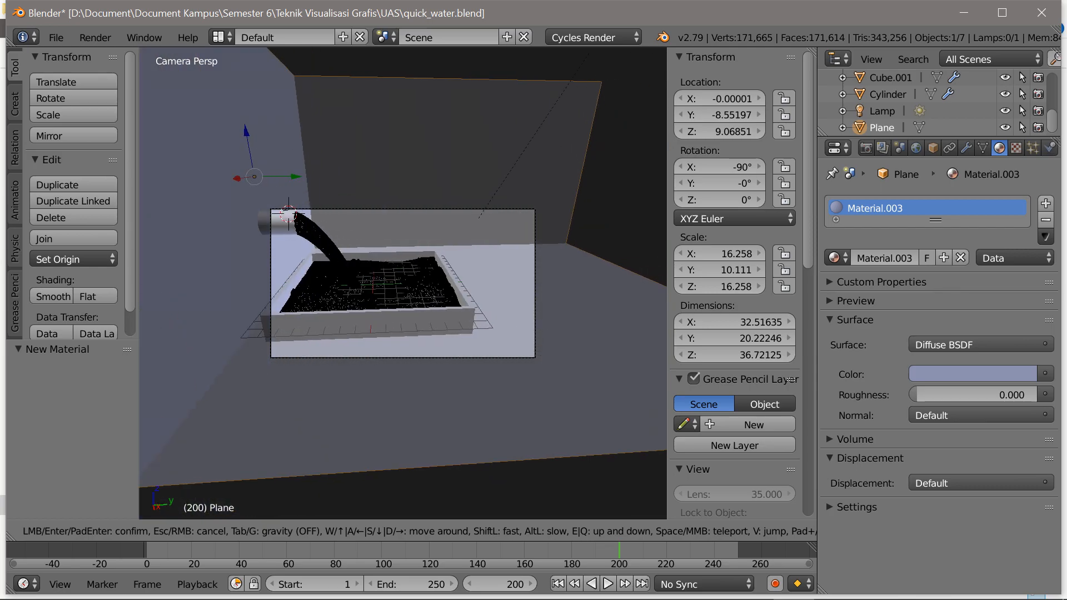
key(d)
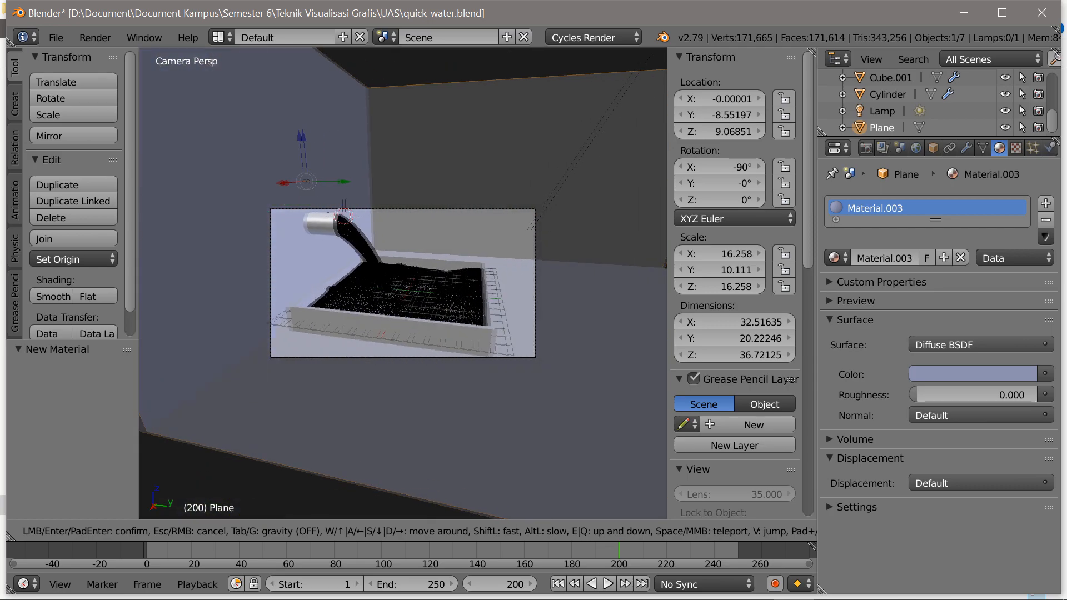
key(d)
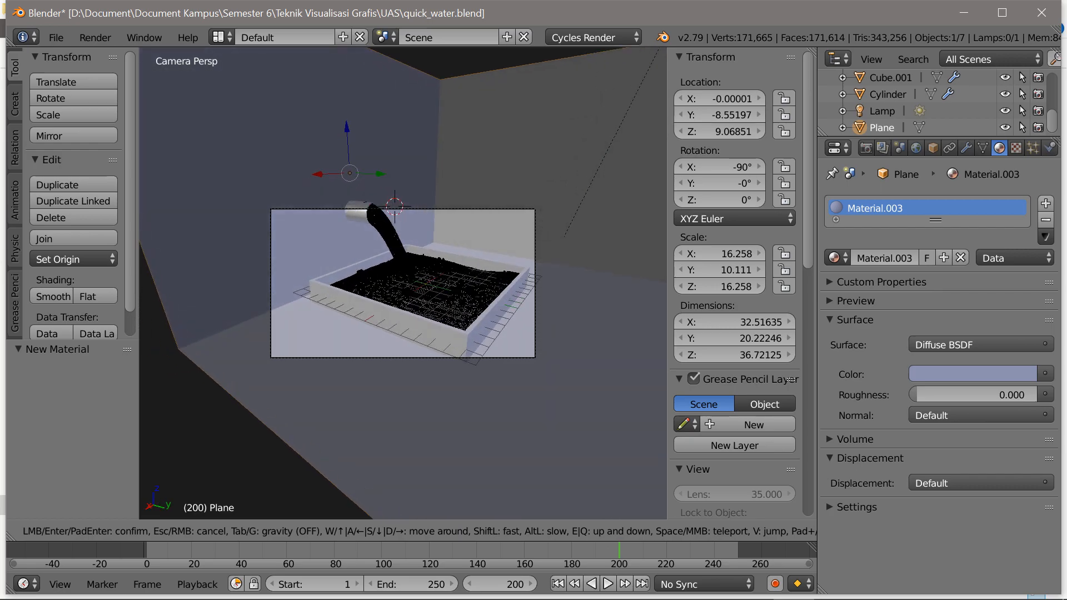
key(d)
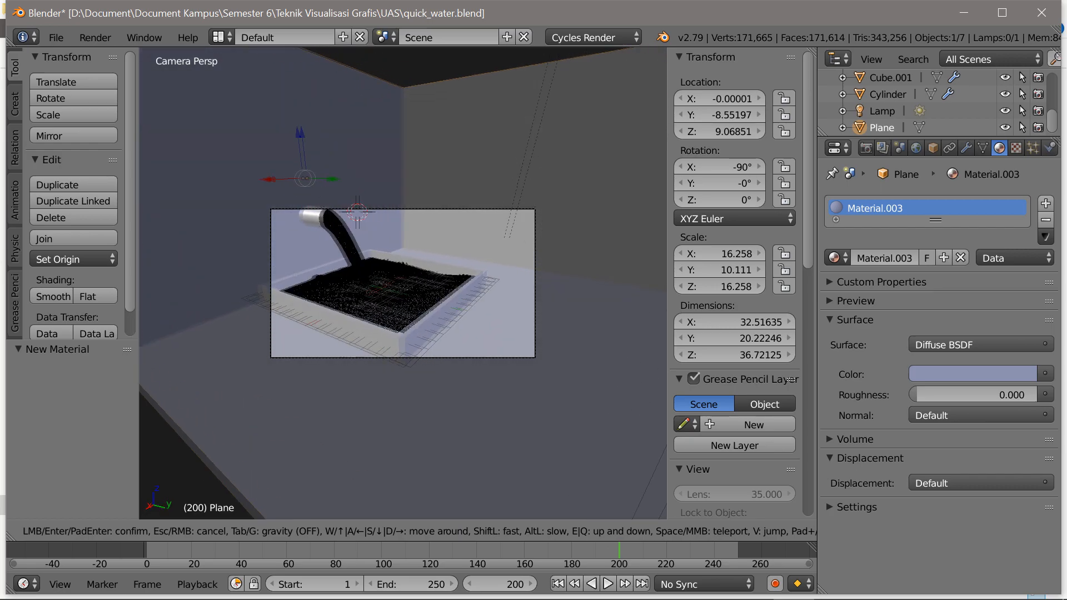
key(d)
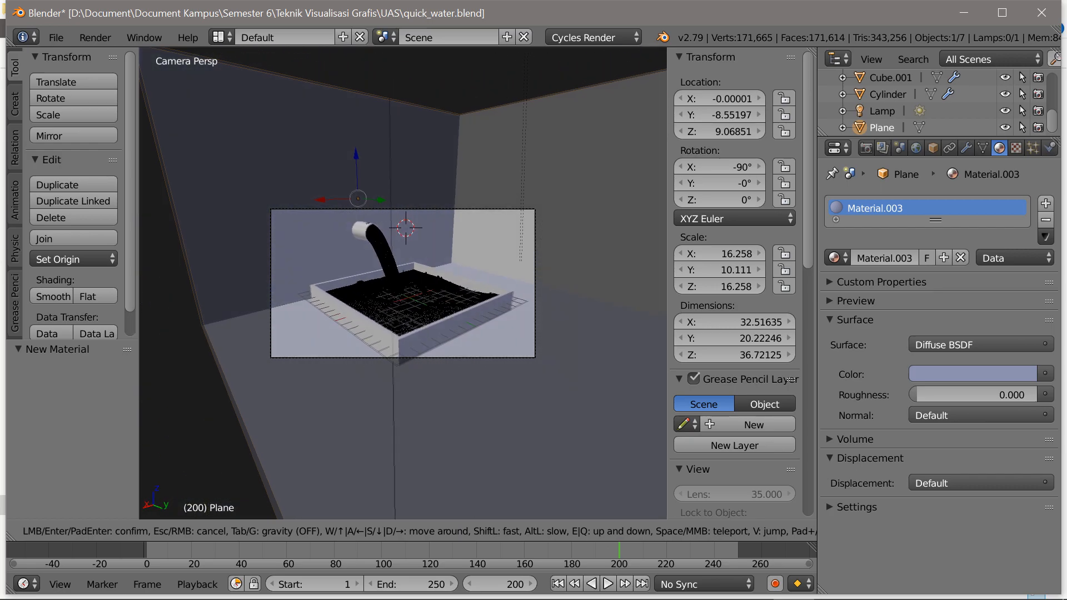
key(d)
key(d)
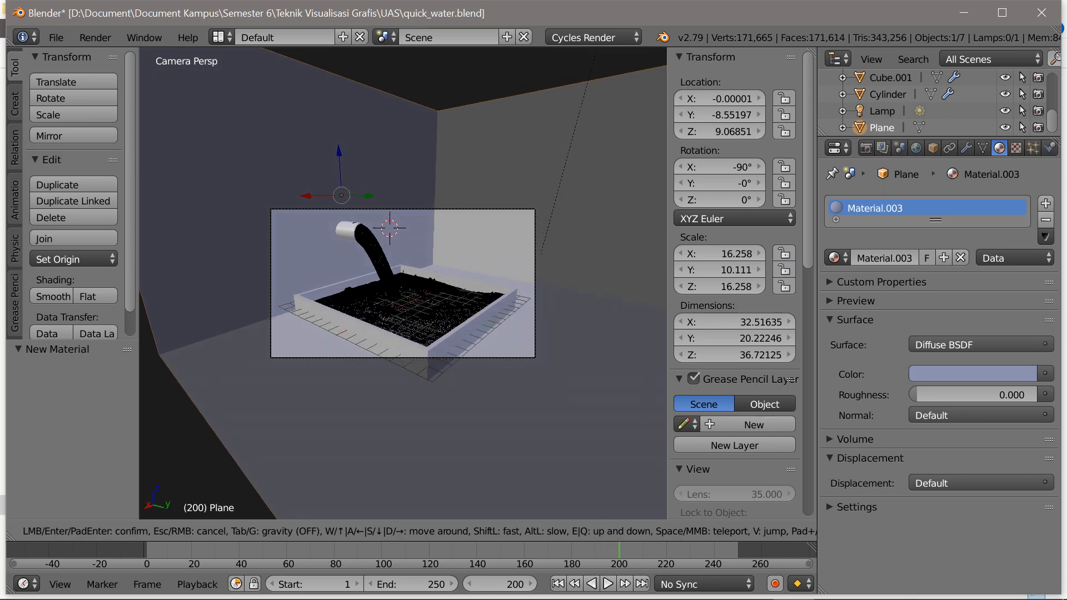
key(d)
key(d)
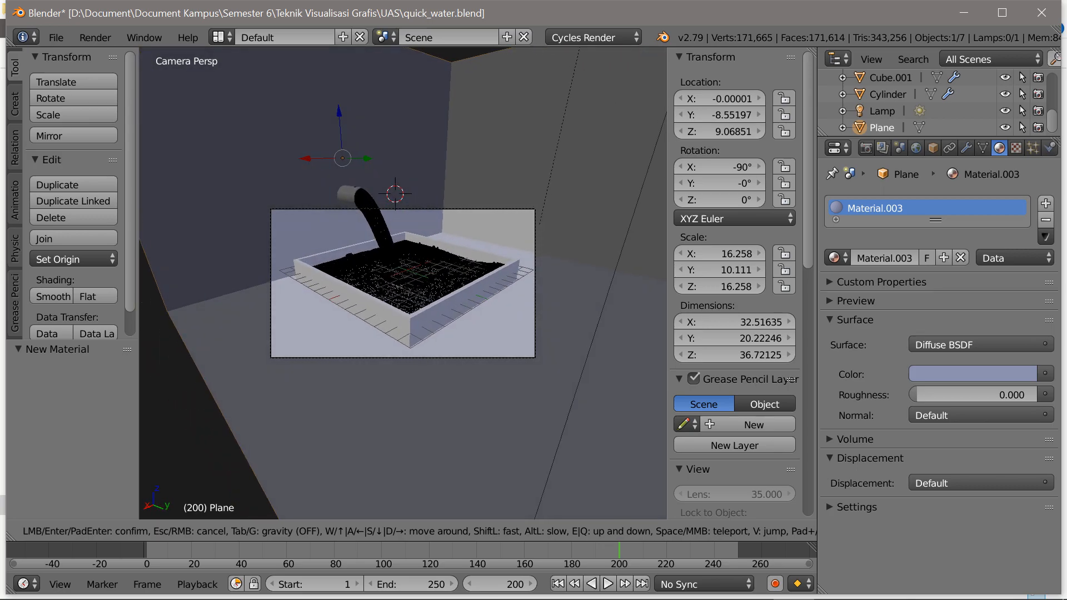
key(d)
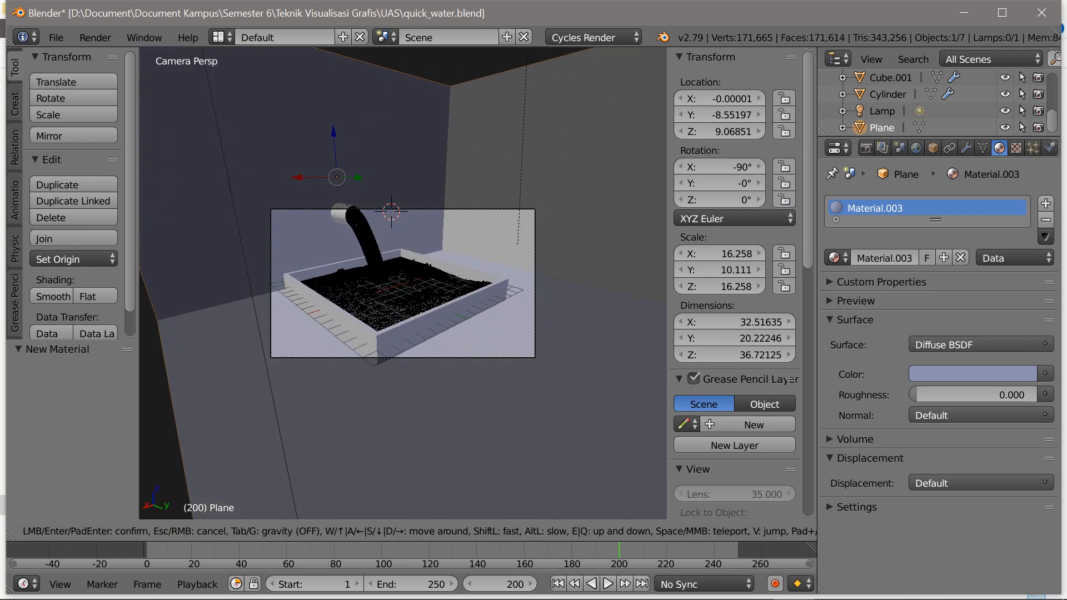
key(d)
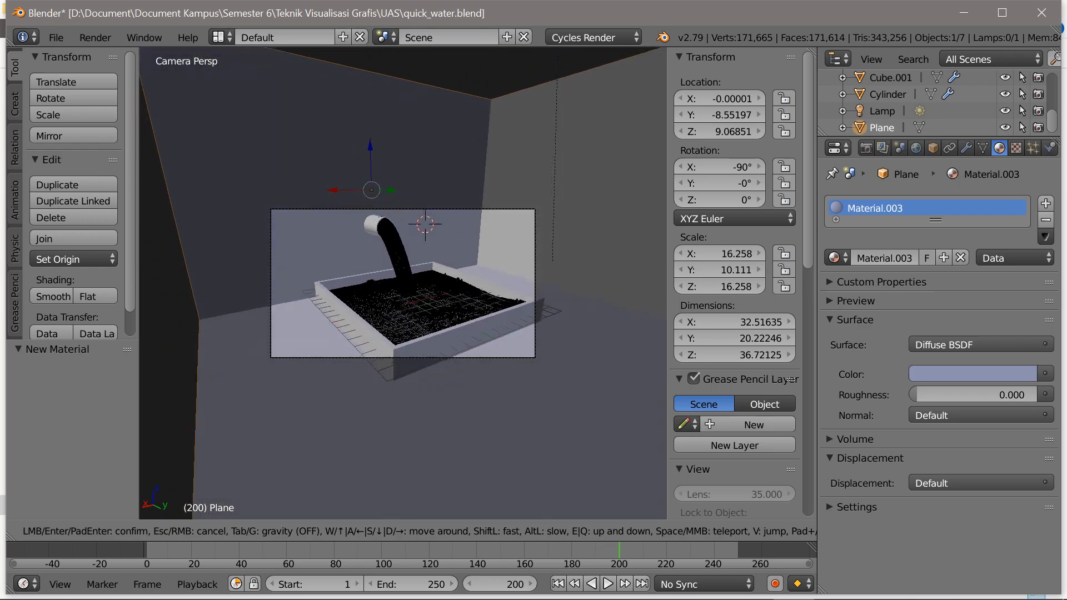
key(s)
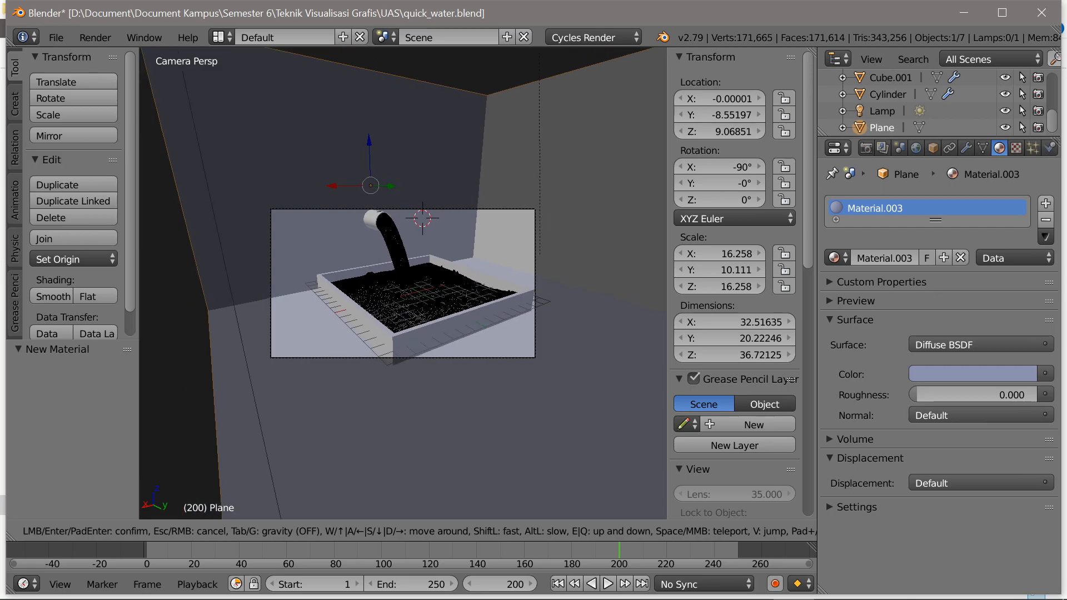
key(d)
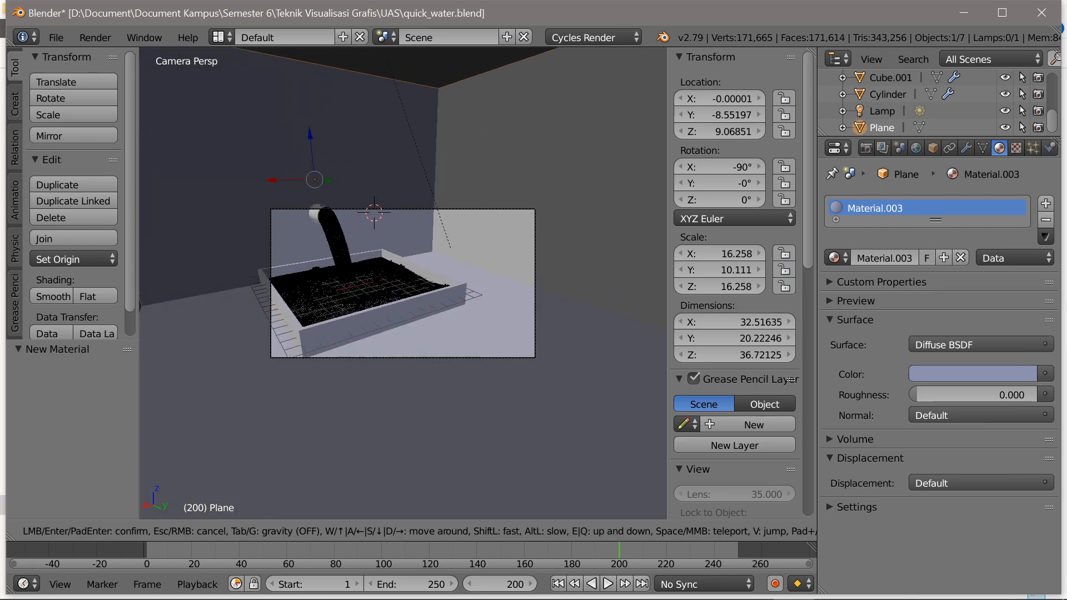
key(d)
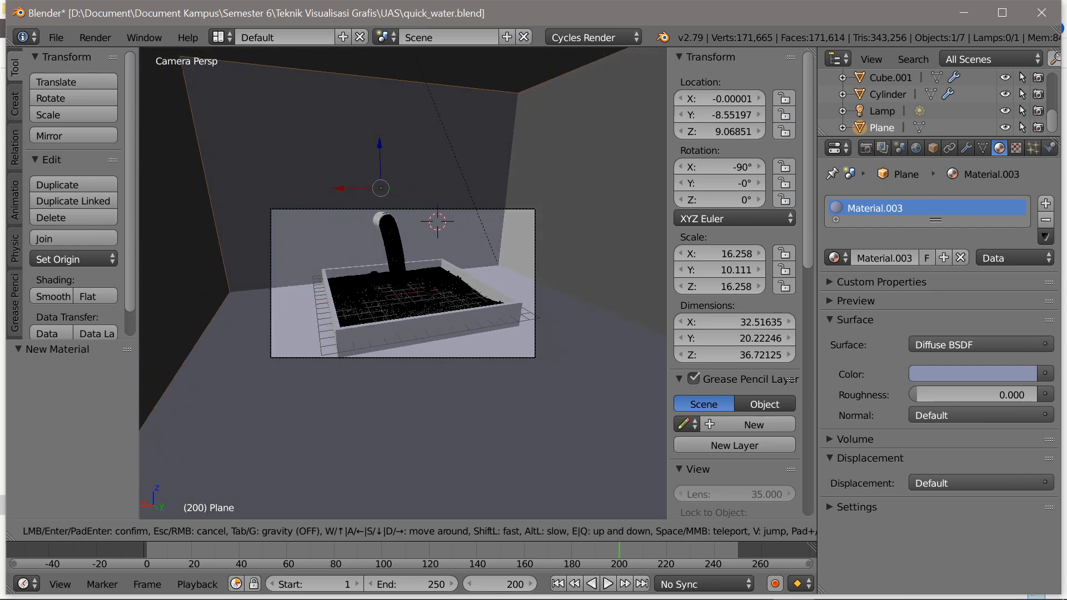
key(w)
key(a)
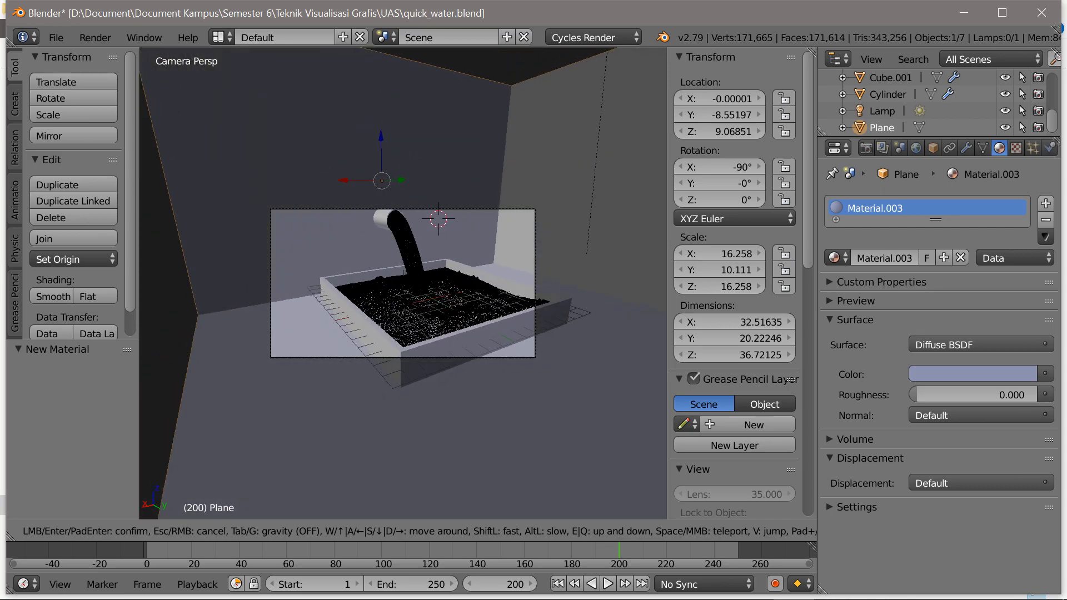
key(s)
key(a)
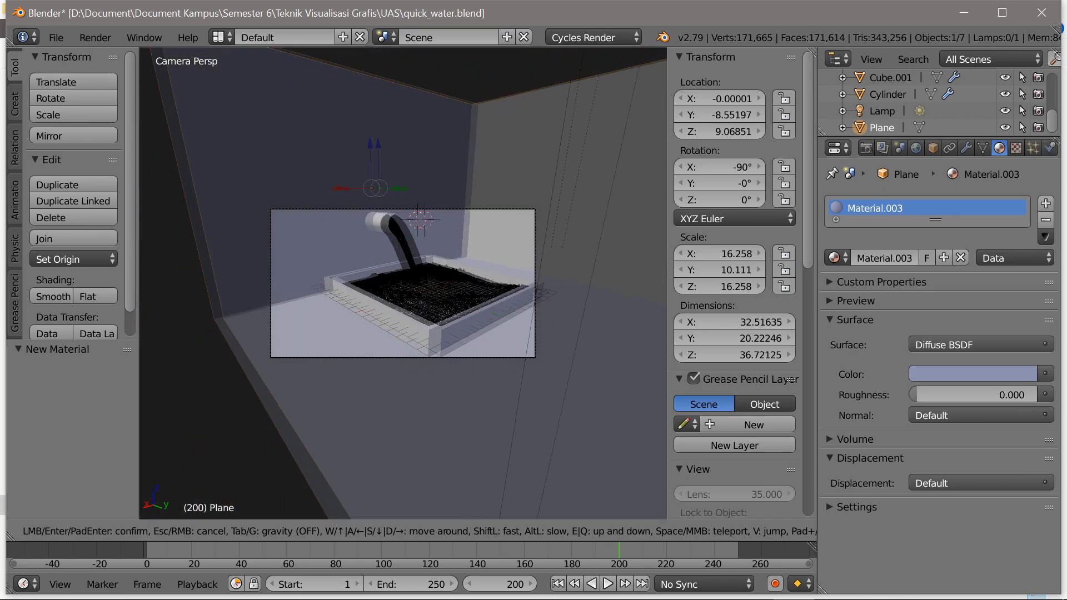
key(w)
key(d)
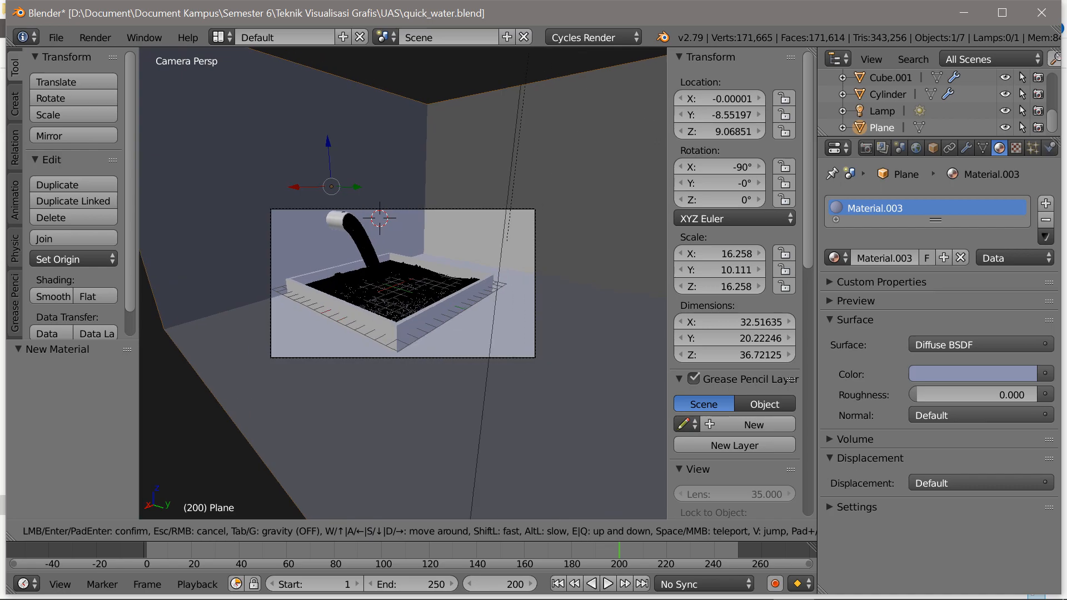
key(w)
key(s)
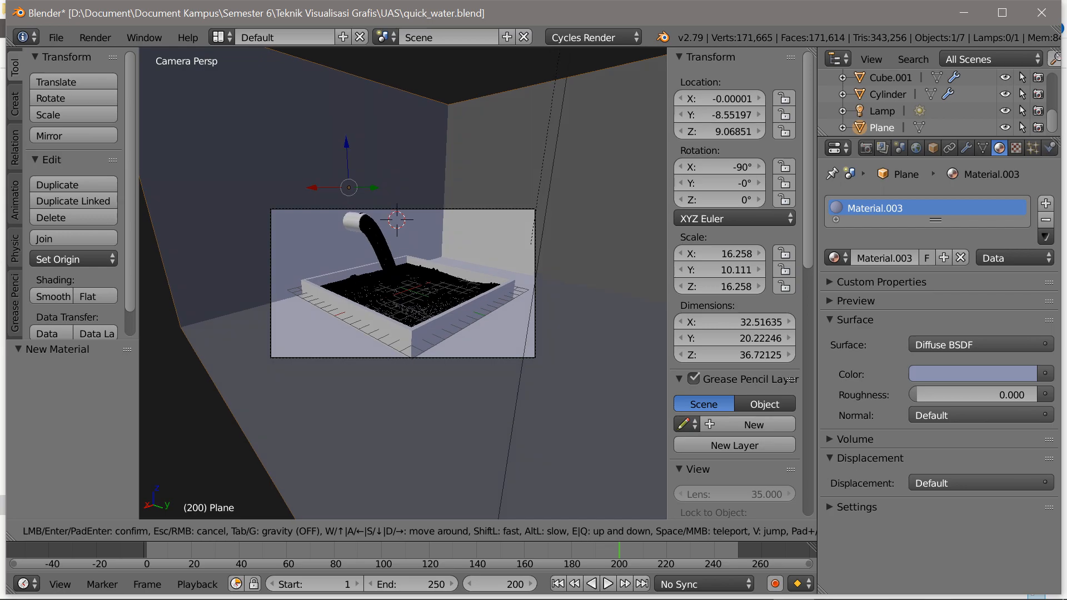
click(403, 283)
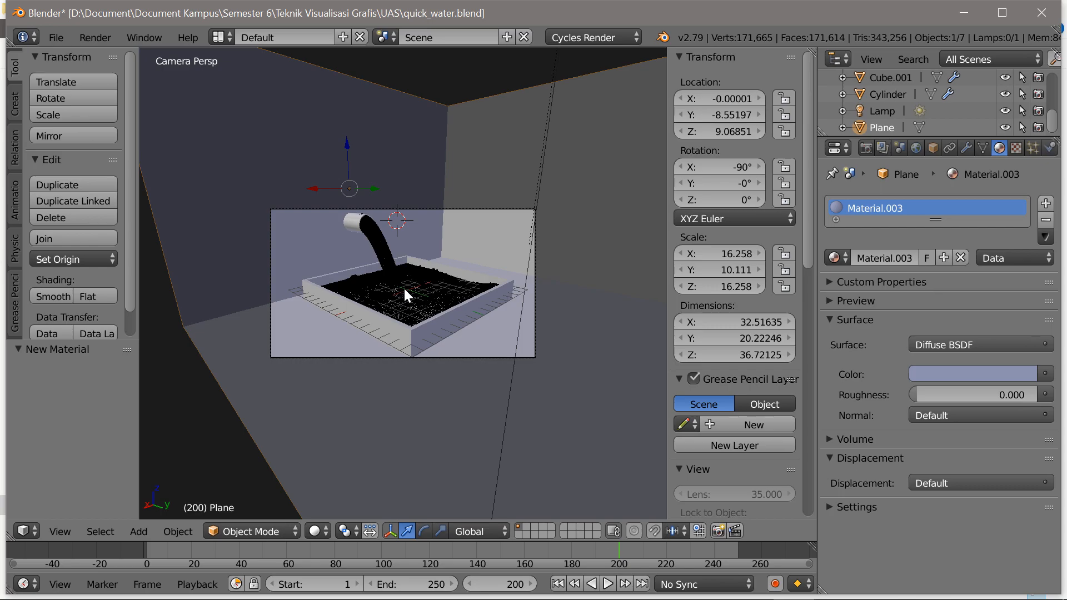
Preview the new camera framing of the pipe and basin in rendered shading, then return to solid shading.
key(shift+z)
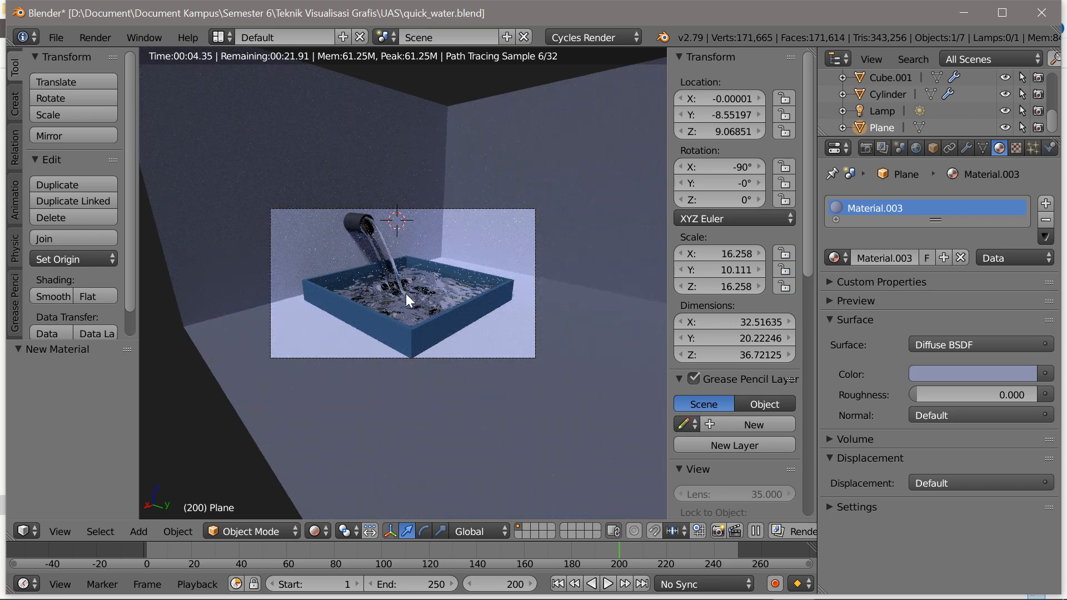
scroll(406, 295, up, 3)
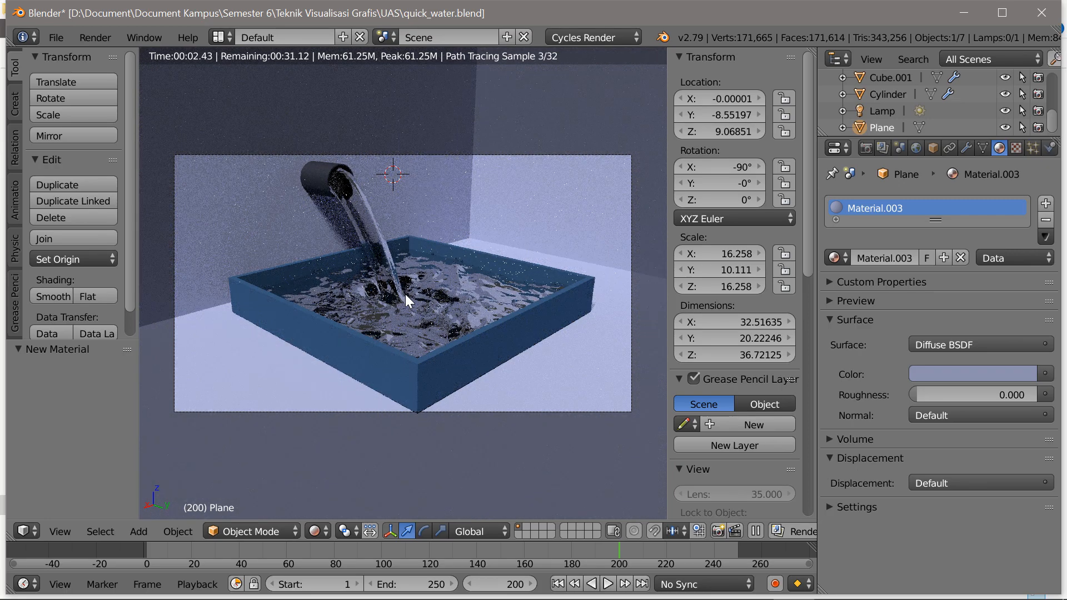
key(shift+z)
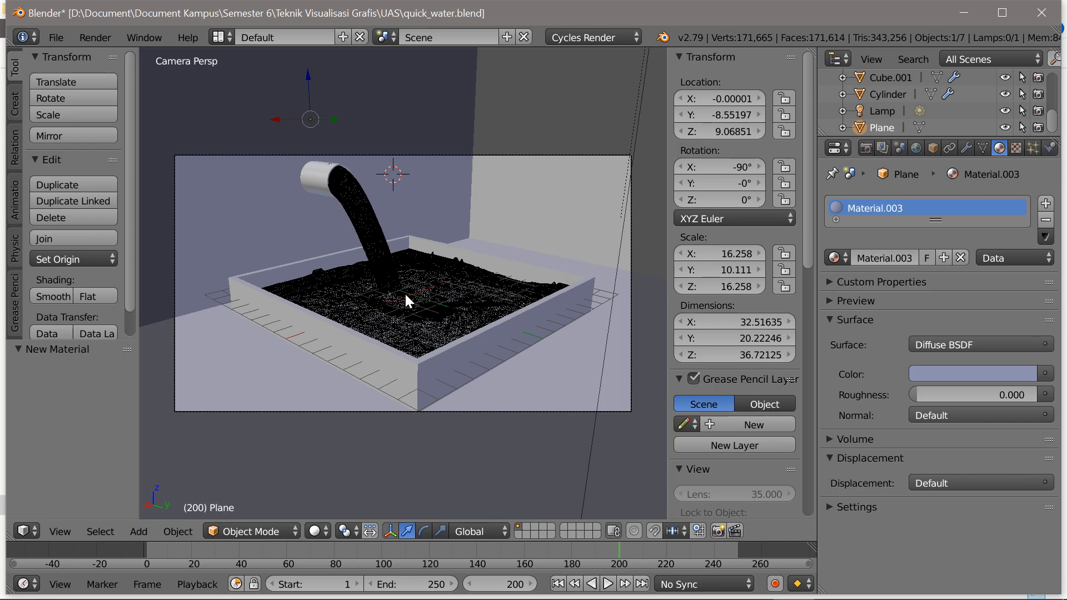
Move the camera slightly away from the basin with walk navigation, confirm the position and preview the framing in rendered shading.
key(s)
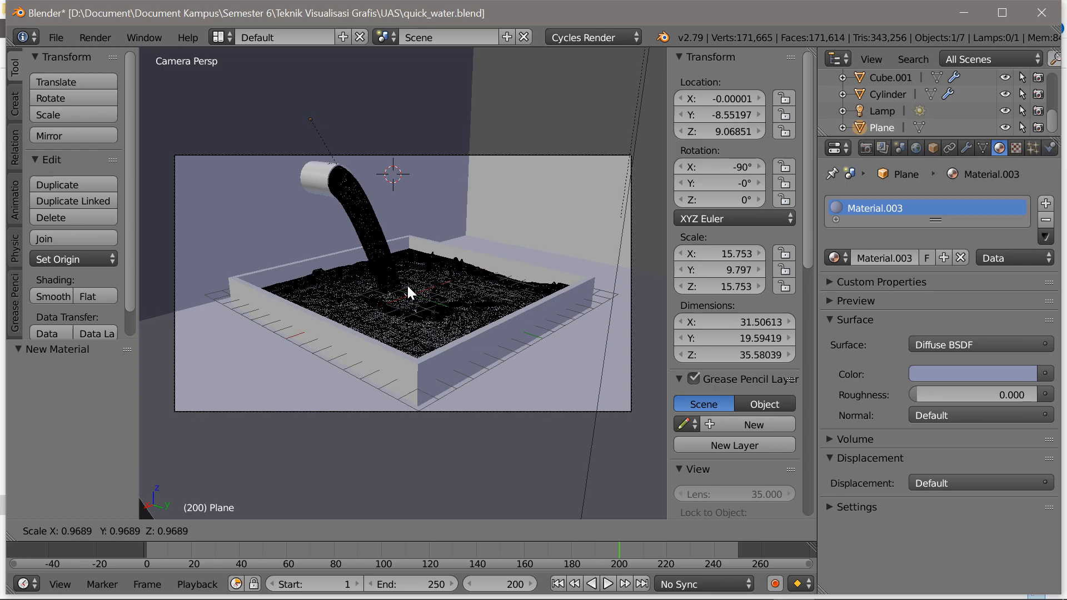
key(Escape)
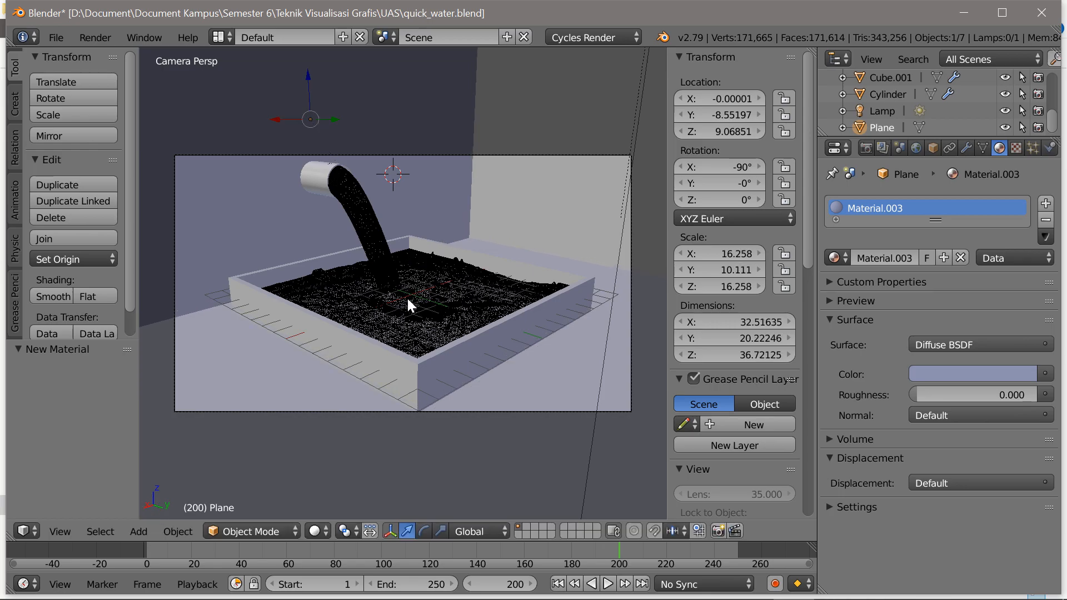
key(shift+f)
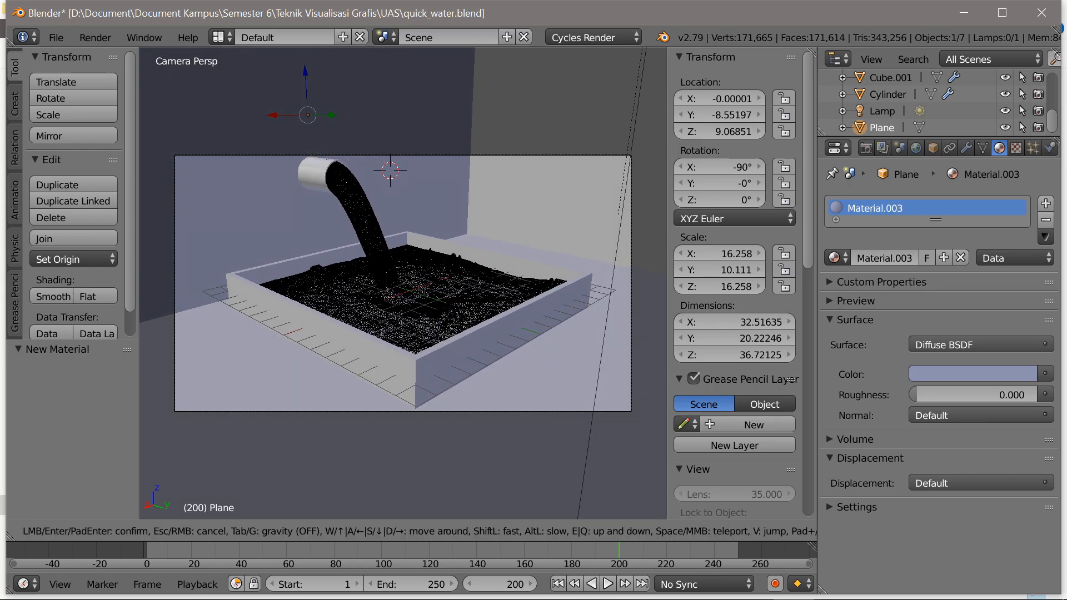
key(s)
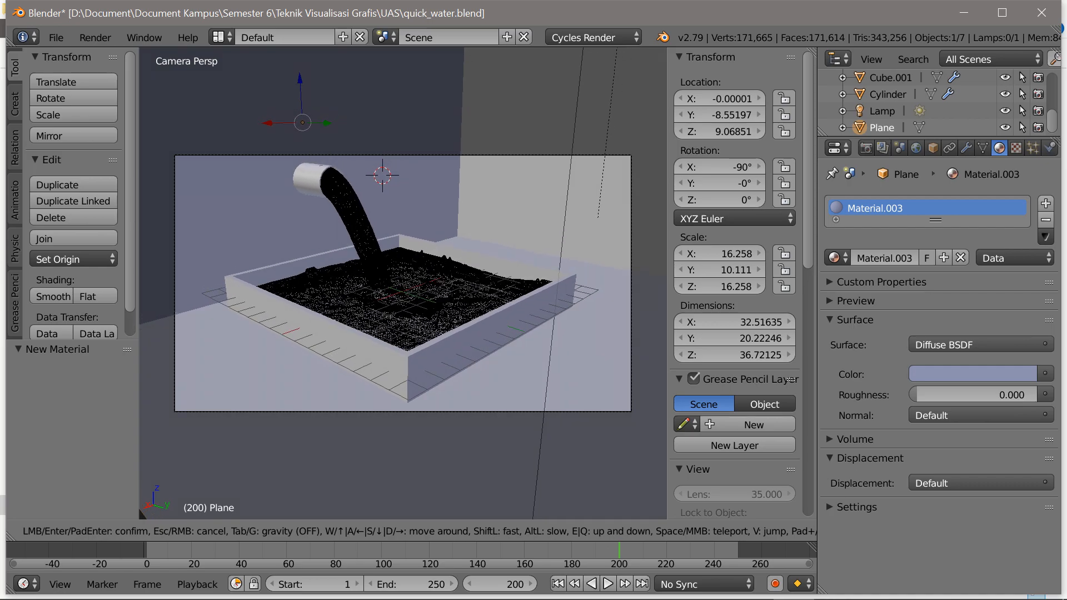
click(402, 282)
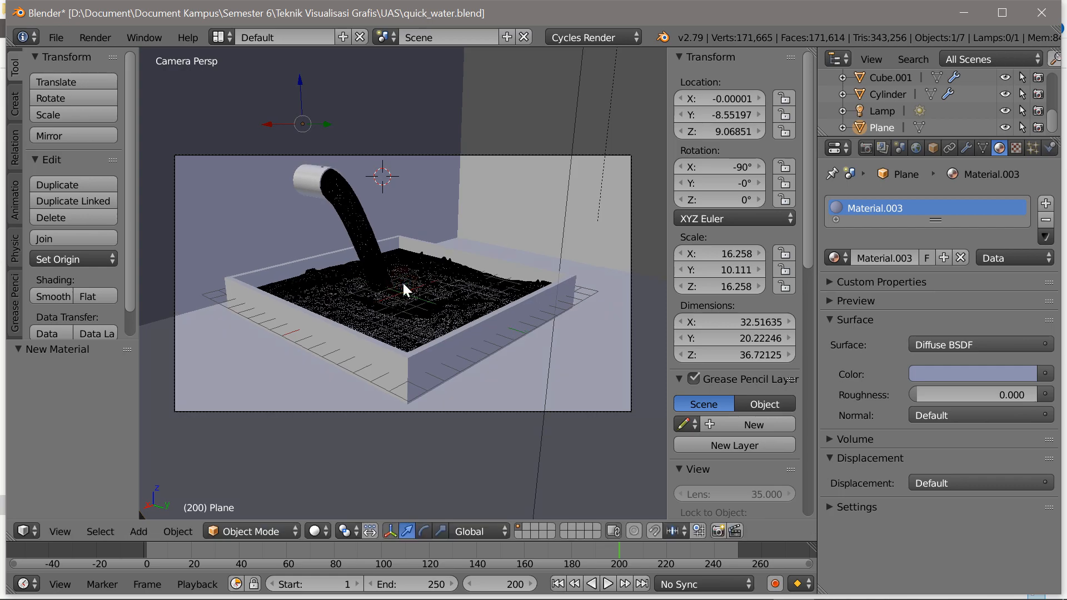
key(shift+z)
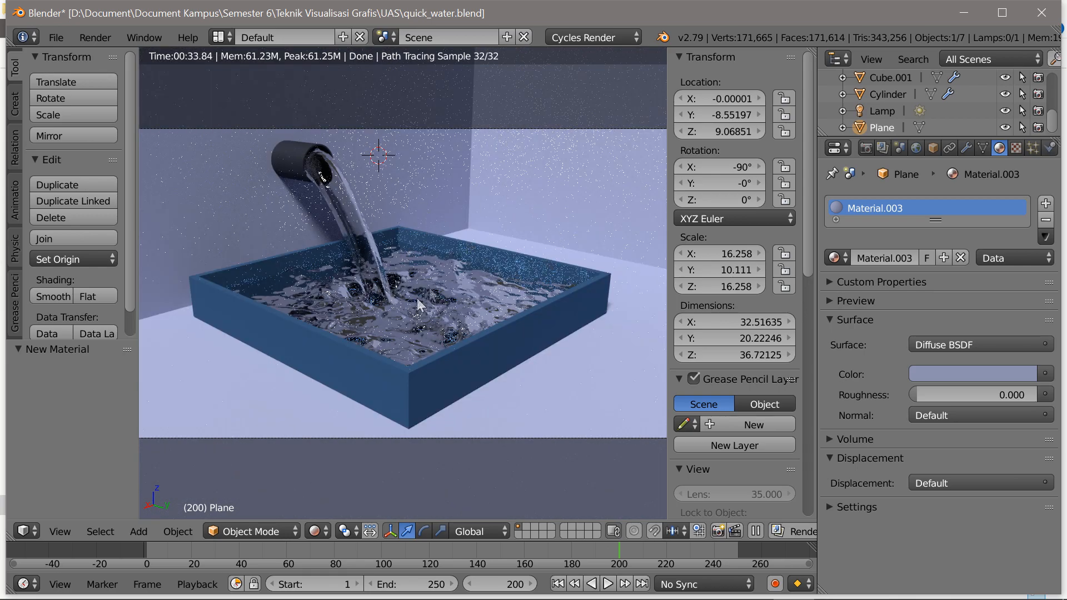
Set the scene's render frame rate to 30 fps.
click(865, 150)
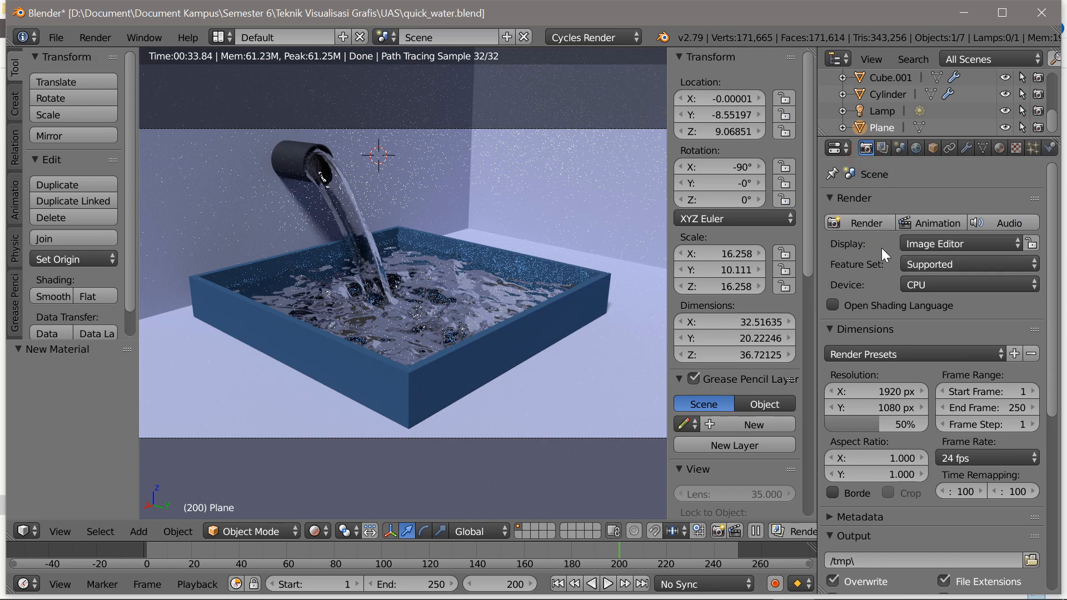
scroll(936, 327, down, 2)
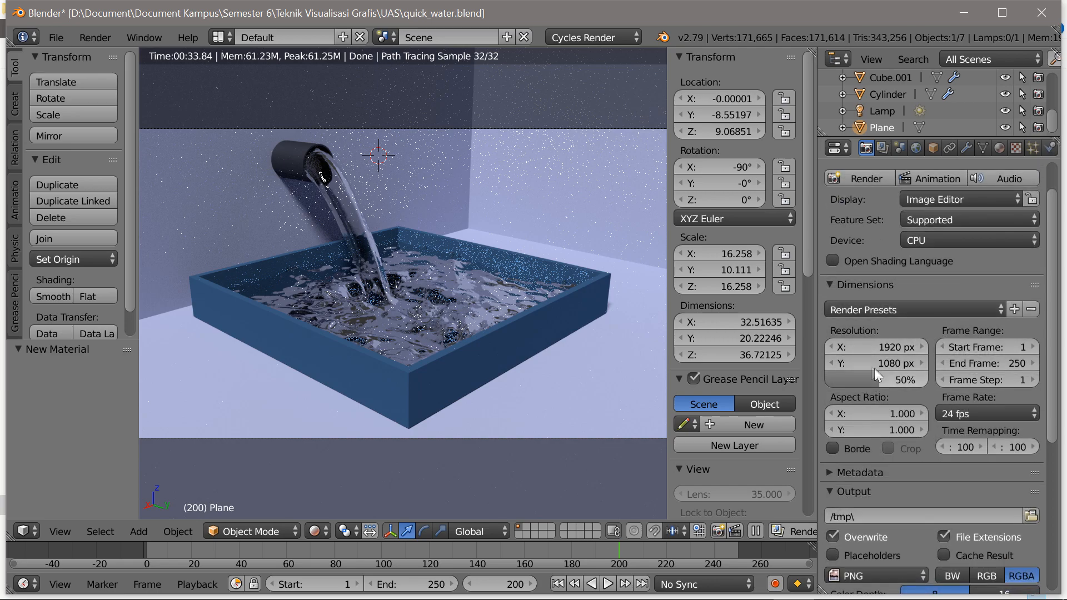
click(972, 412)
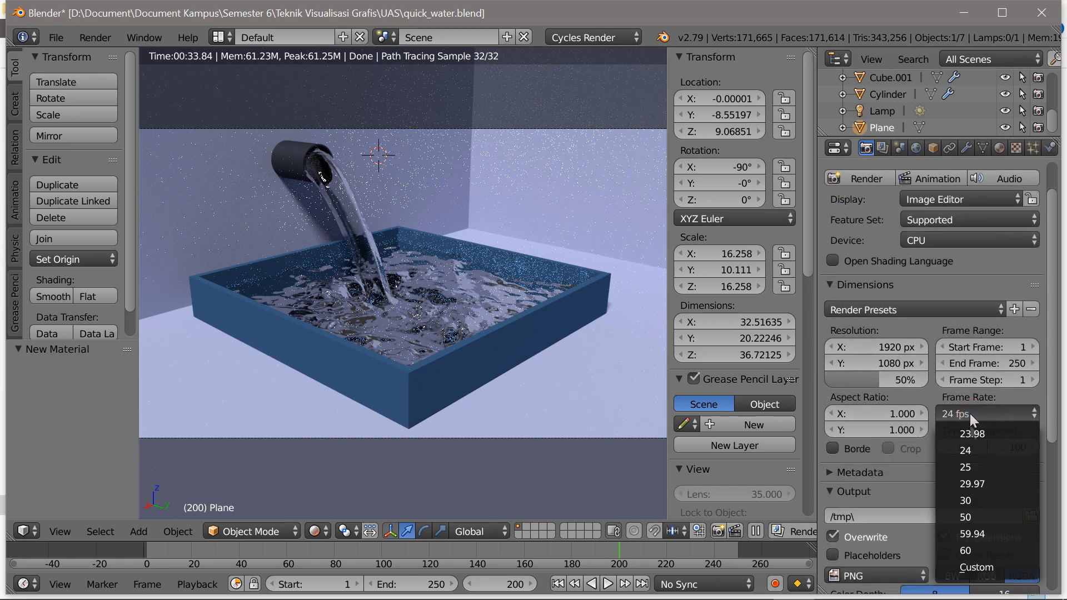
click(969, 498)
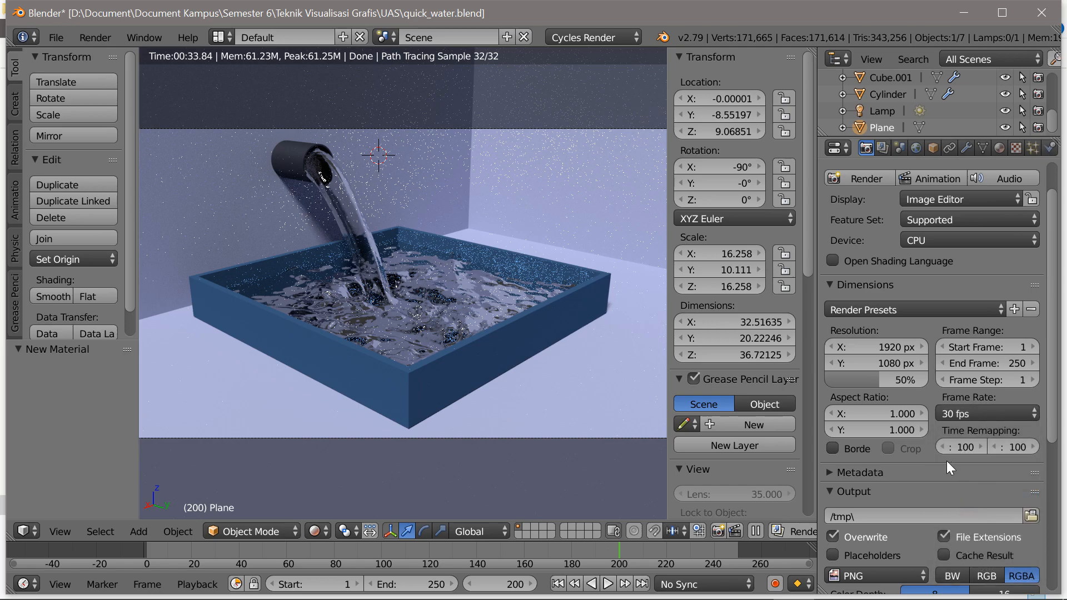
Set the render output to the UAS folder on drive D under Teknik Visualisasi Grafis, with the file name QUICK_WATER.
scroll(947, 461, down, 2)
click(1034, 473)
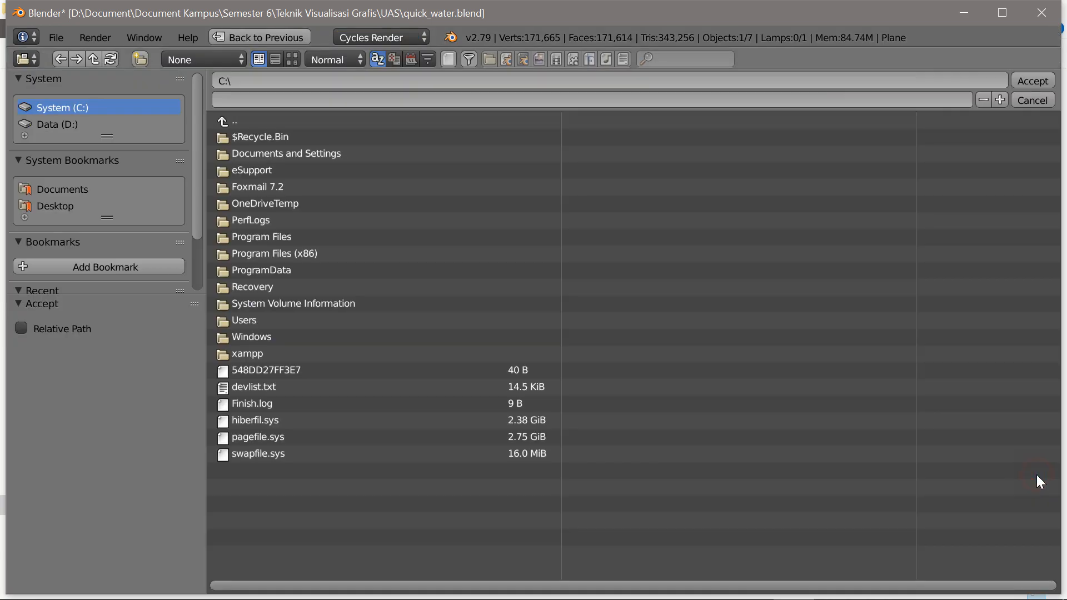
click(57, 124)
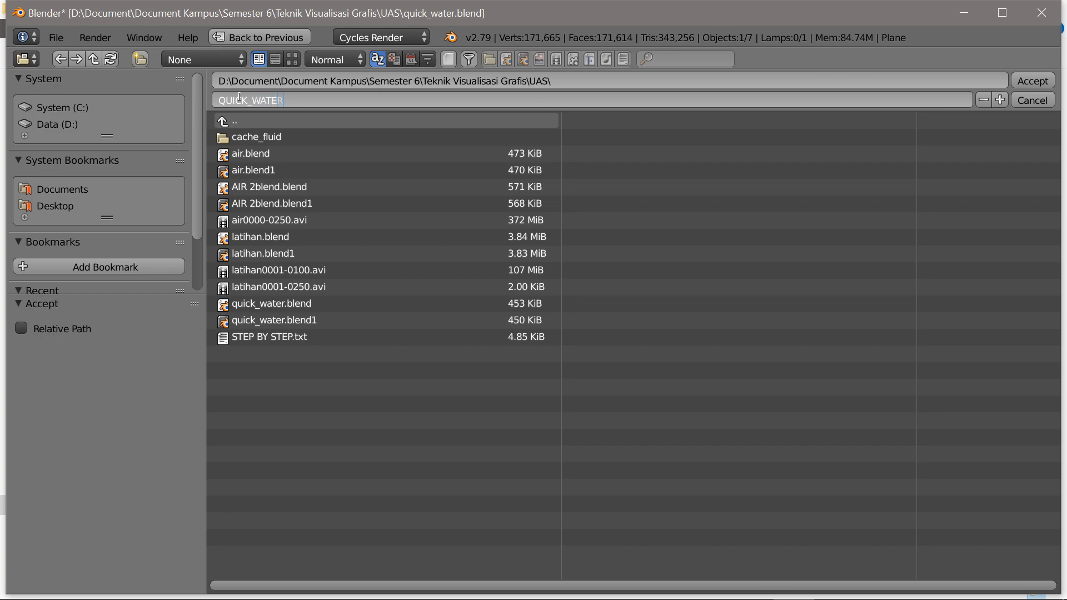
click(1035, 79)
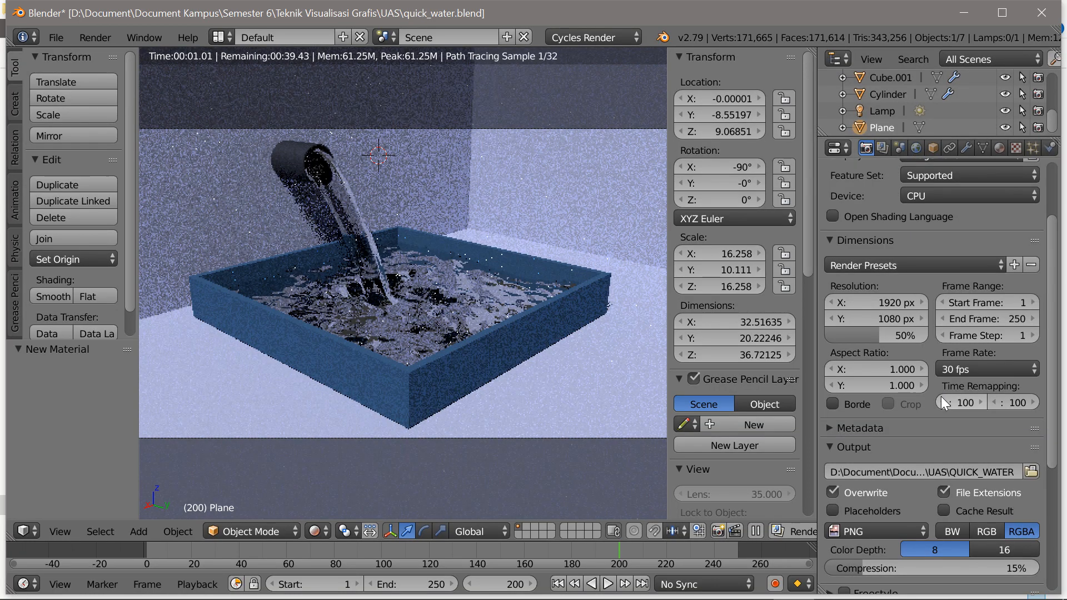
Change the render output's file format to AVI Raw.
scroll(941, 395, down, 3)
scroll(931, 401, down, 1)
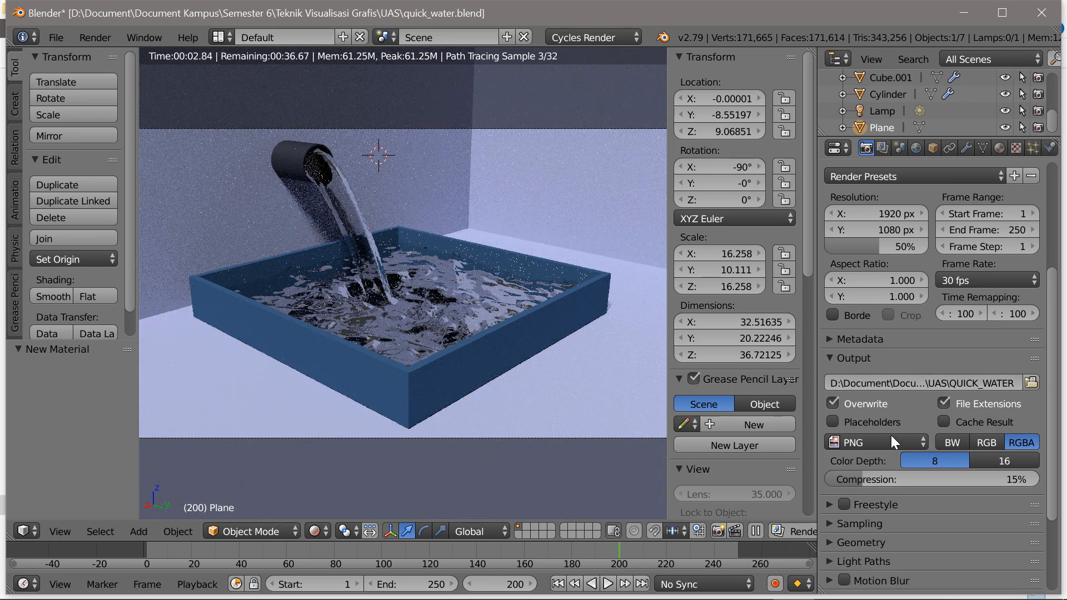
click(889, 440)
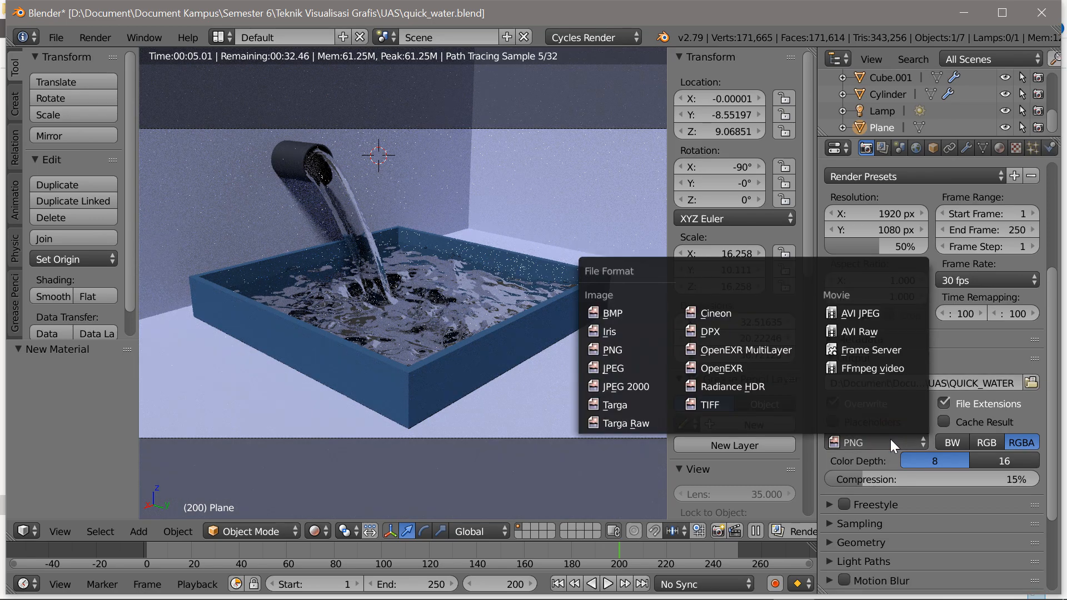
click(866, 332)
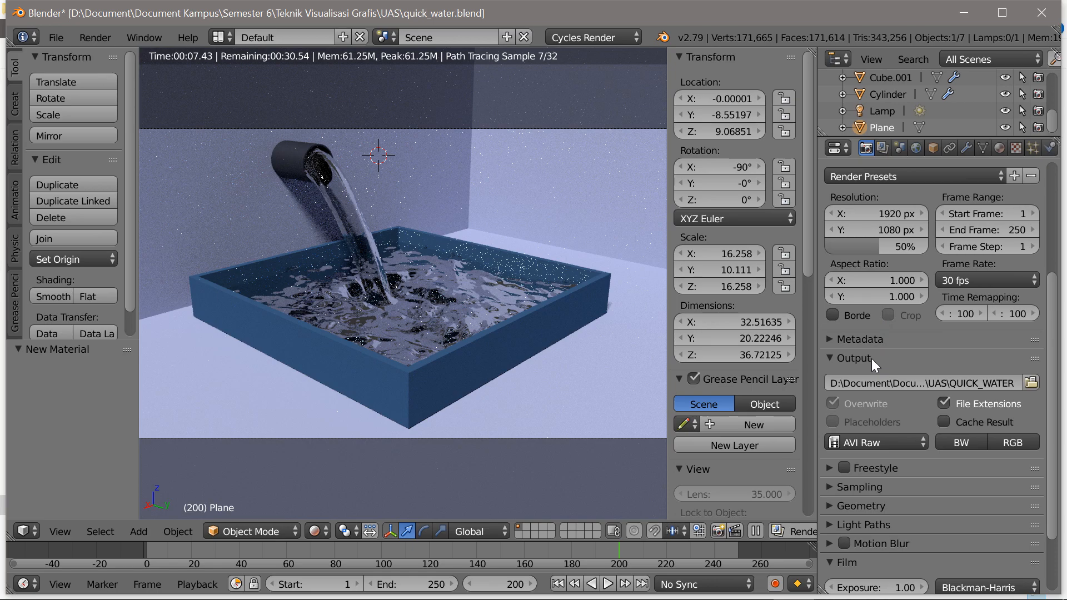
Expand the sampling settings and set the number of render samples to 300.
scroll(872, 361, down, 2)
click(833, 442)
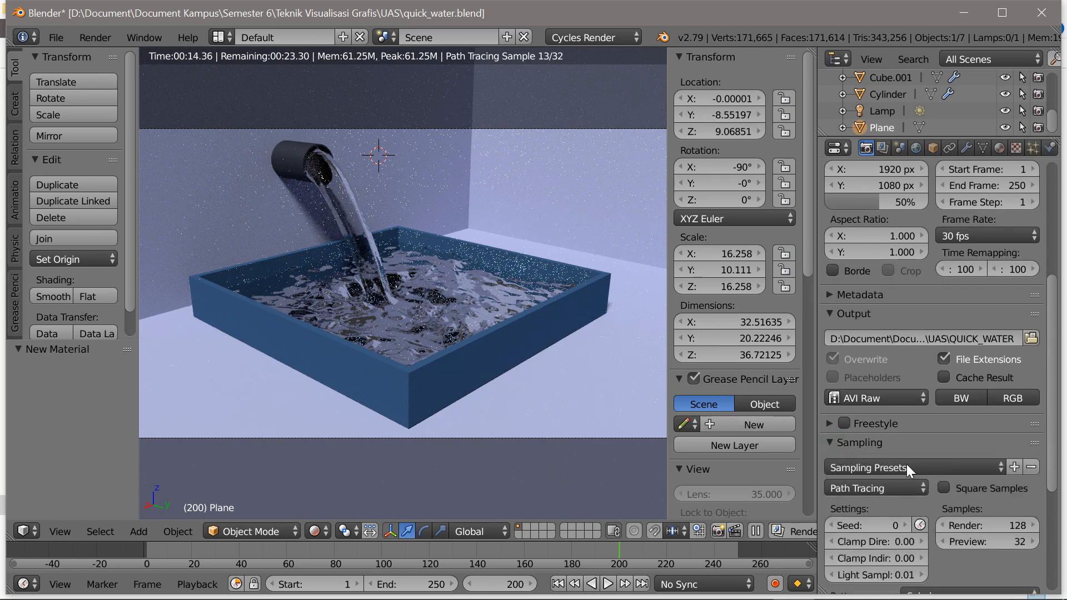
scroll(1022, 482, down, 2)
click(1019, 481)
text(300)
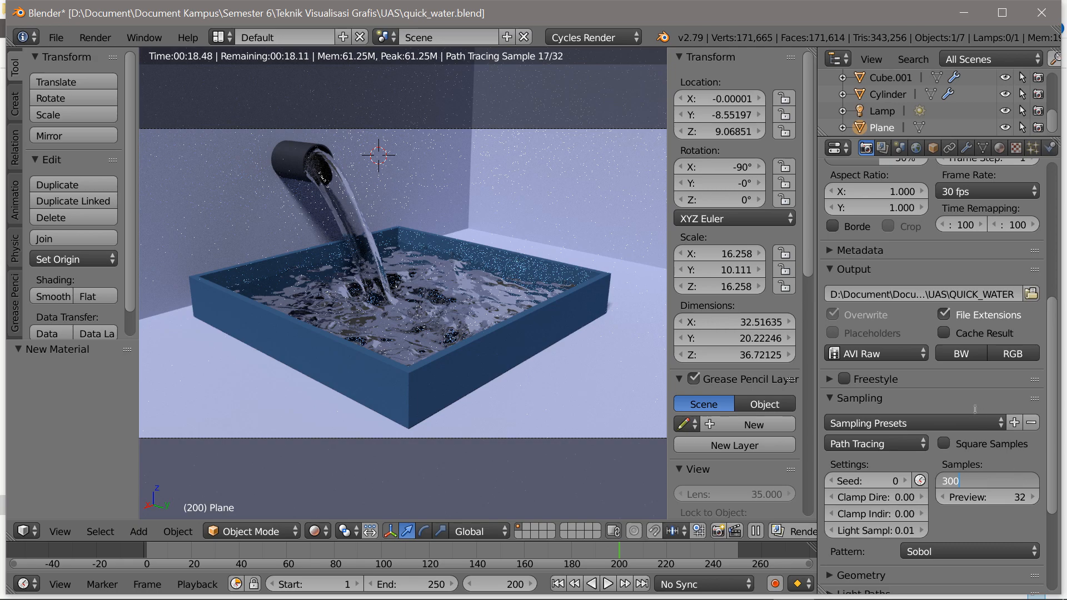
key(Return)
Set both Clamp Direct and Clamp Indirect in the sampling settings to 1.00.
scroll(979, 421, down, 1)
click(897, 472)
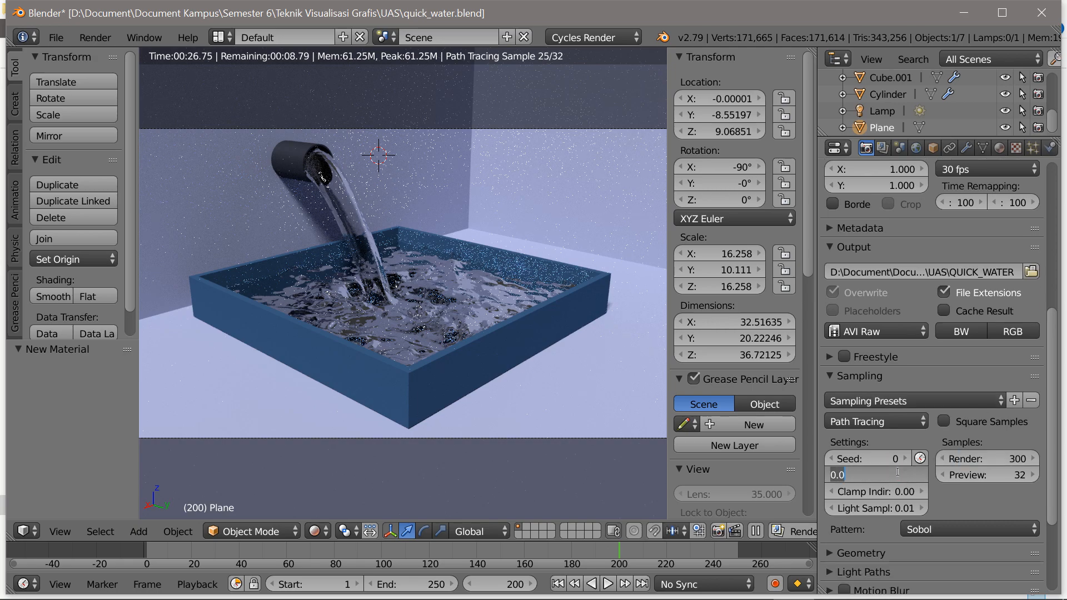
text(1)
key(Return)
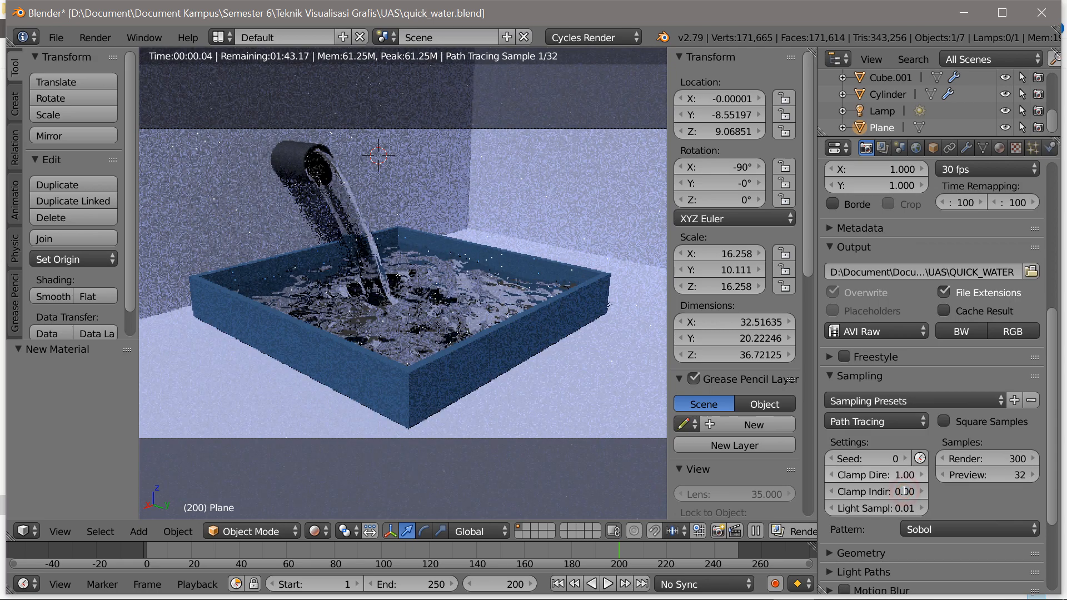
click(904, 491)
text(1)
key(Return)
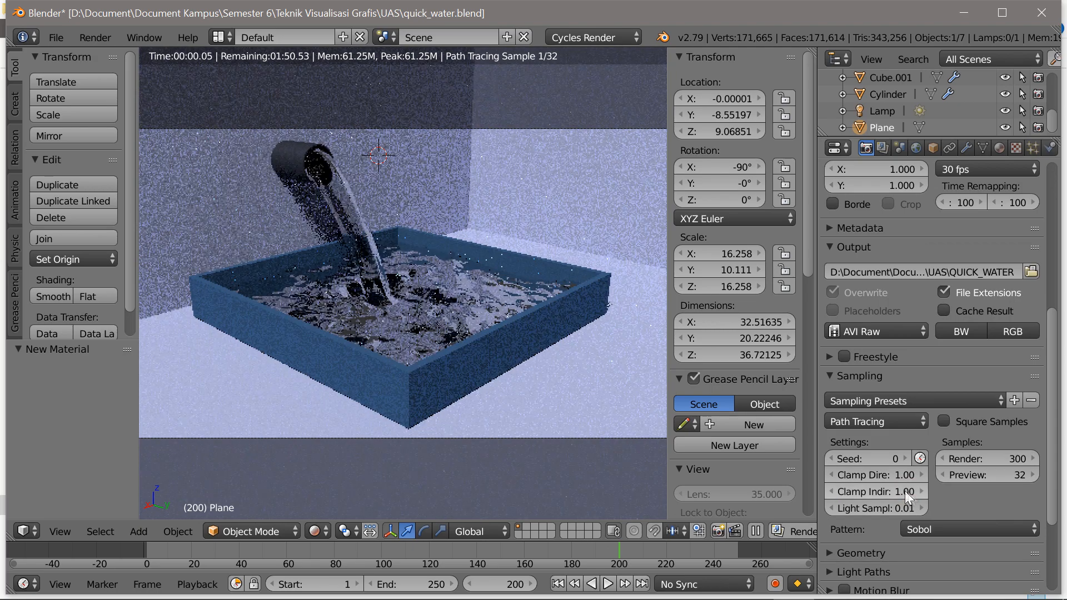
Set the end frame of the render's frame range to 150.
scroll(921, 485, up, 6)
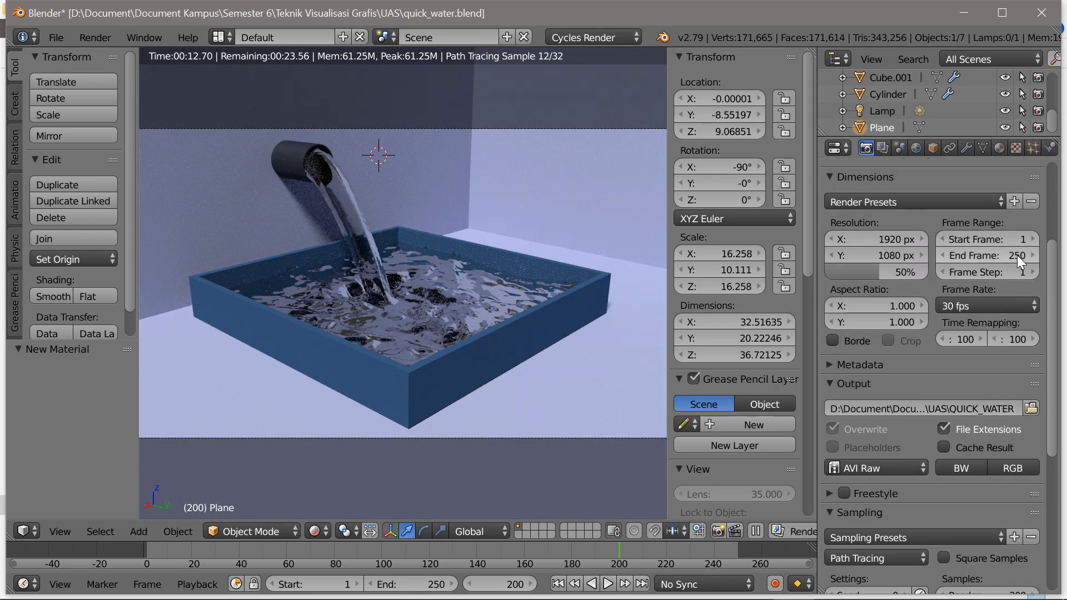
click(1016, 255)
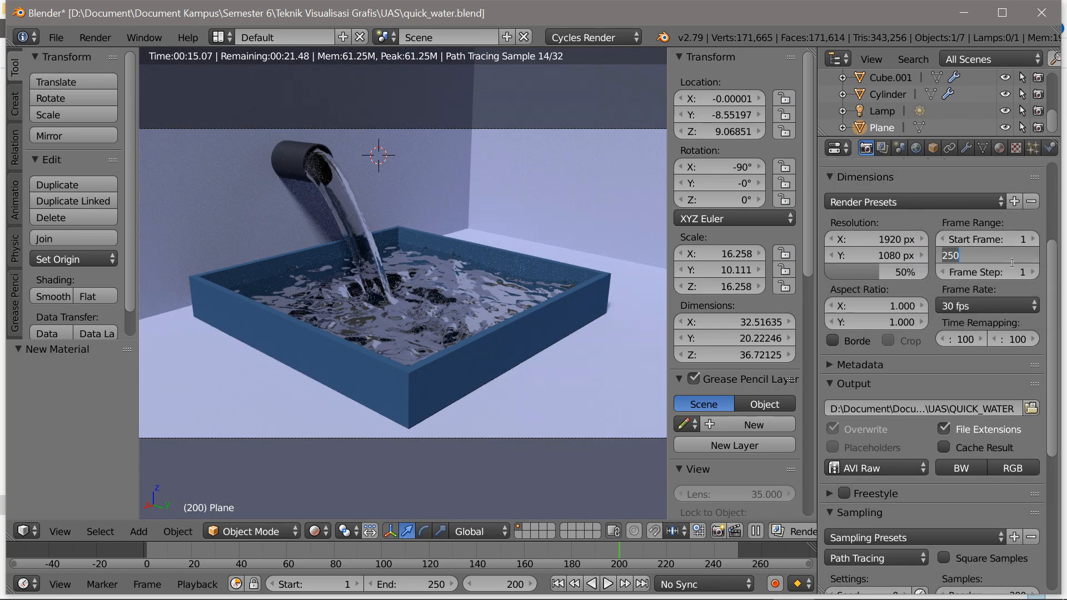
click(1011, 263)
key(BackSpace)
key(BackSpace)
key(Return)
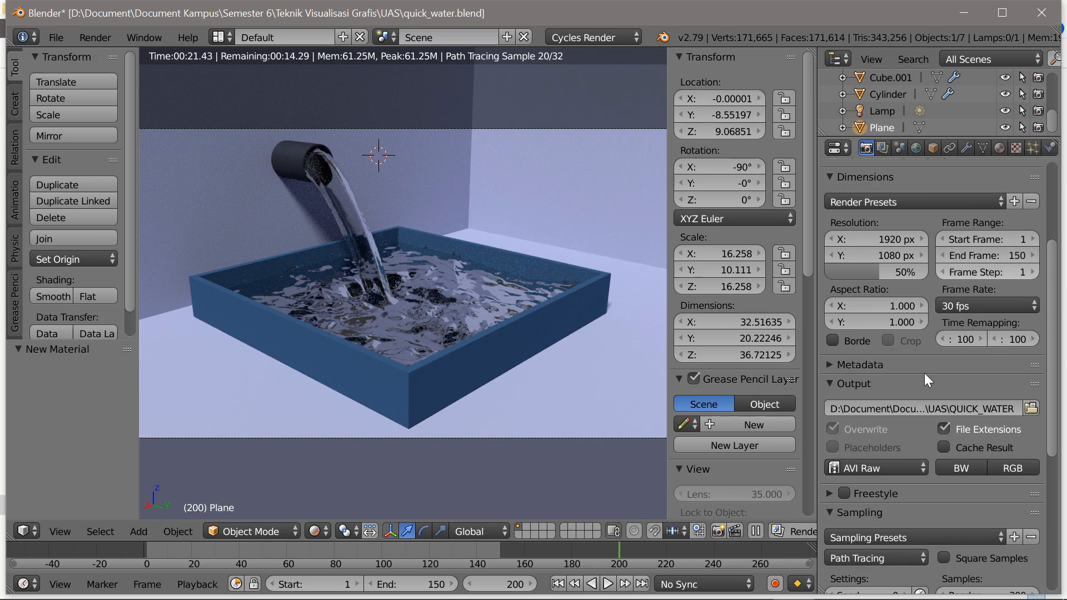
Return the timeline to frame 1 and start rendering the animation.
key(shift+Left)
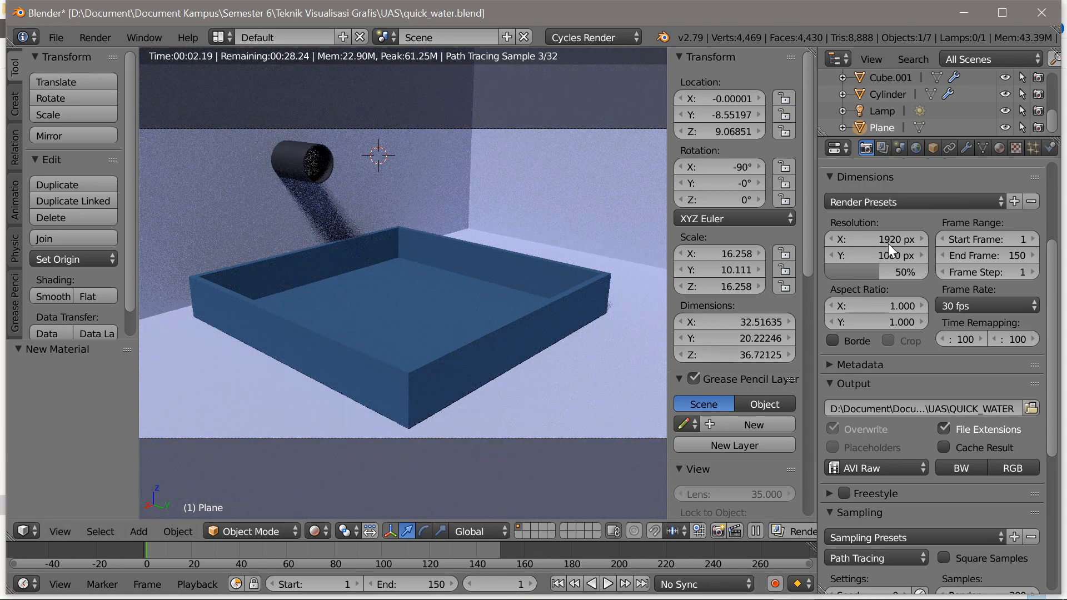
scroll(896, 253, up, 5)
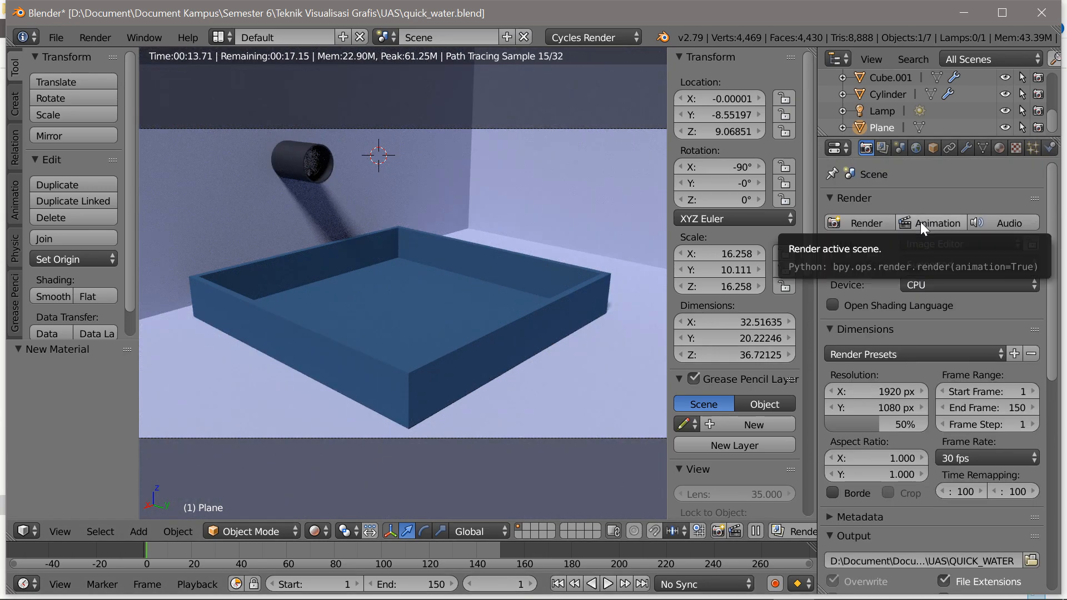
click(920, 222)
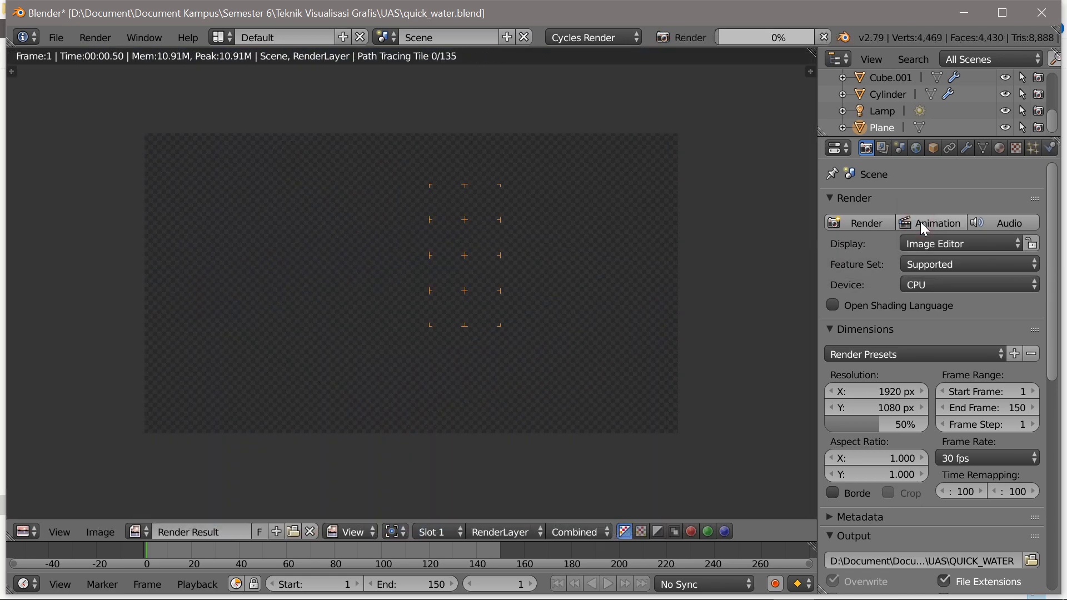